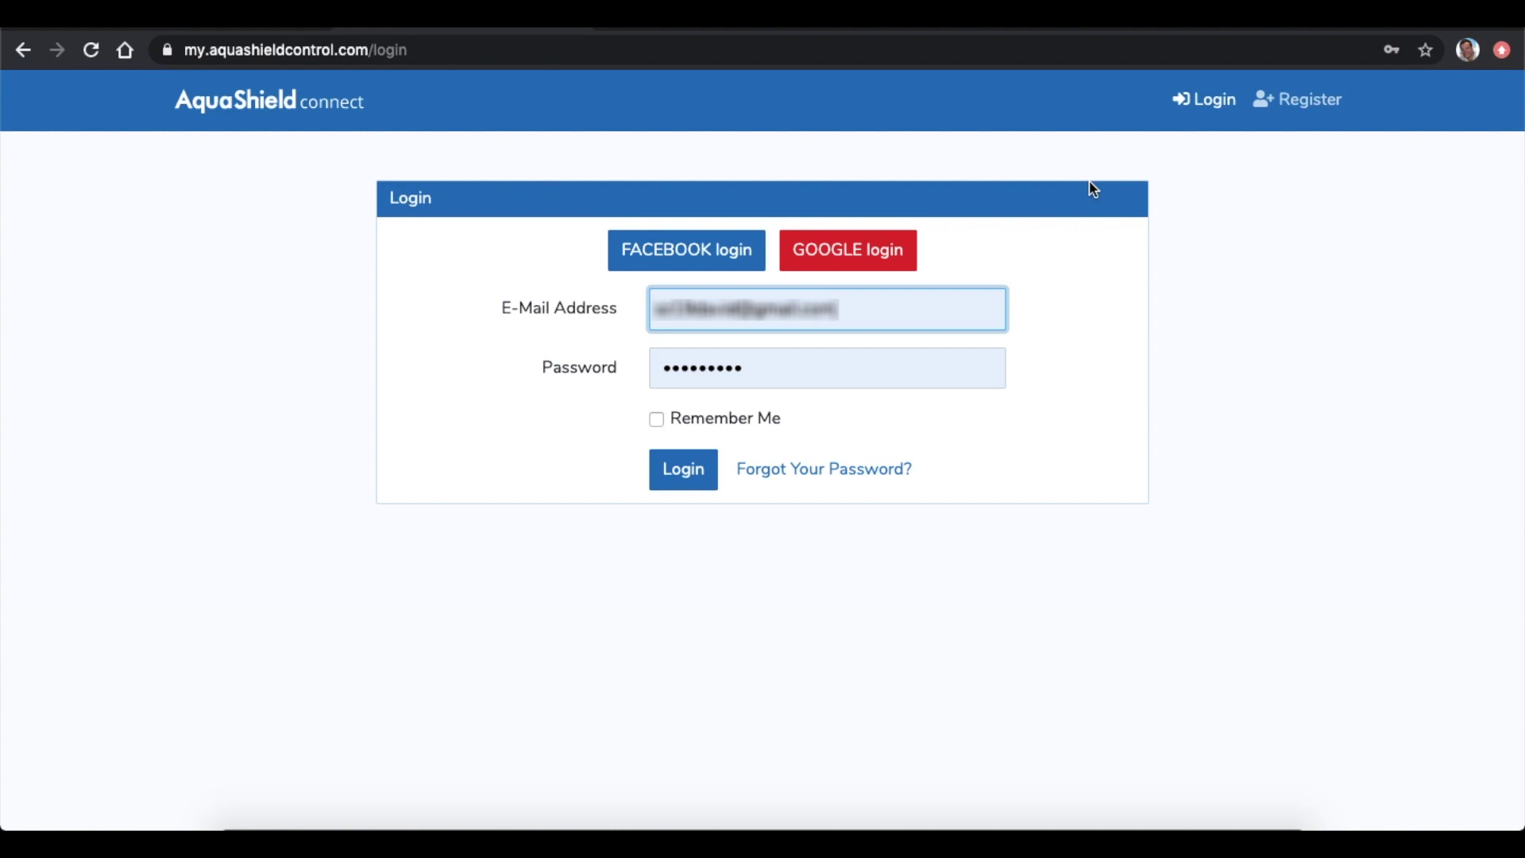
# Register and open the local device's Dashboard showing the live pH, EC, humidity and grow light readings
pyautogui.click(1298, 105)
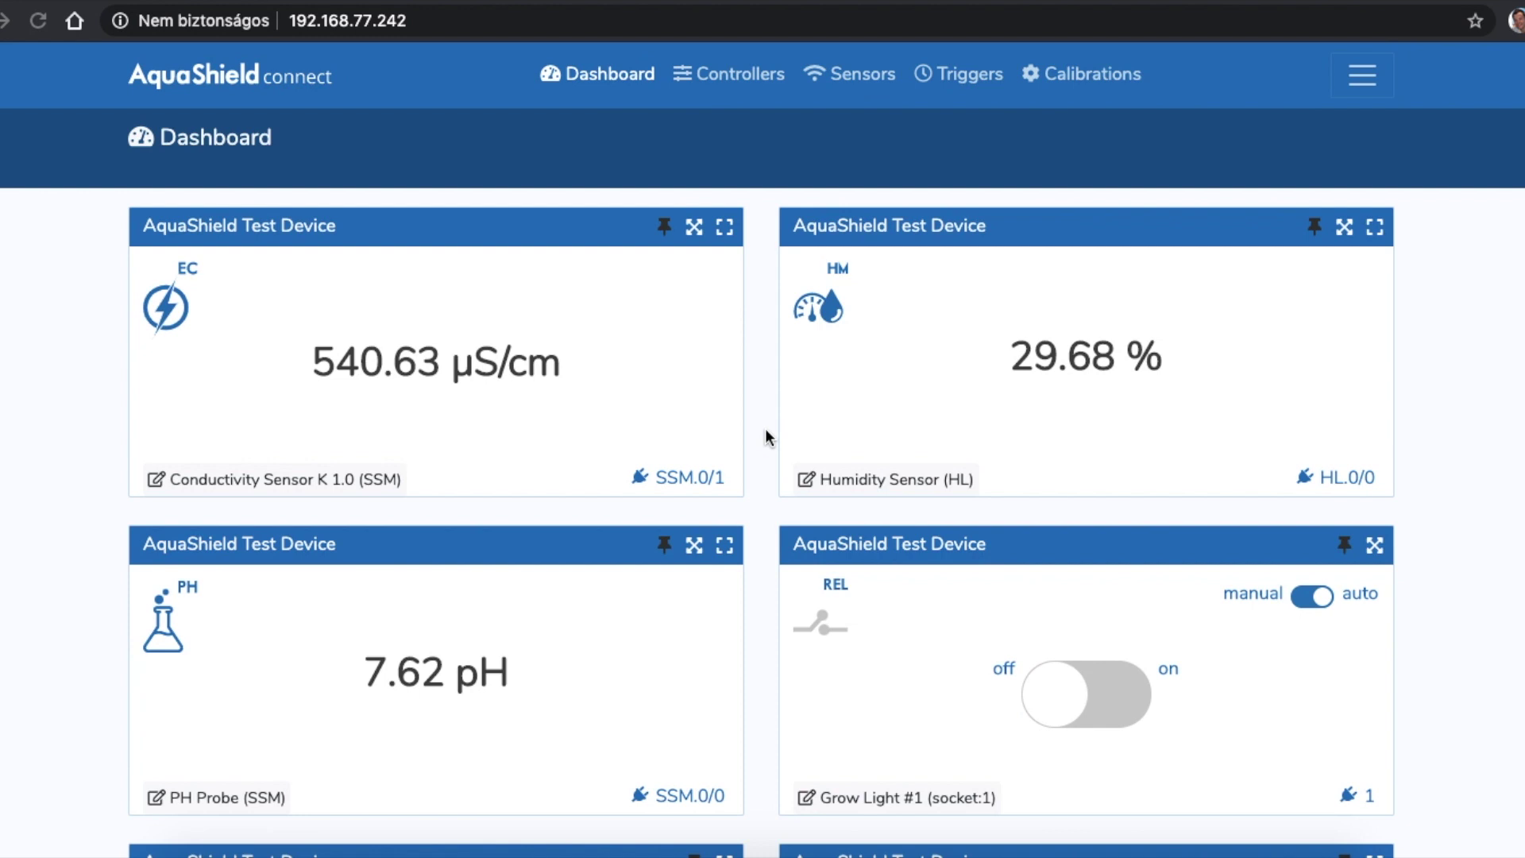
# Scroll through the dashboard cards, then open the Controllers page listing Grow Light #1, Fish tank pump and Grow bed valve
pyautogui.scroll(-2, 767, 437)
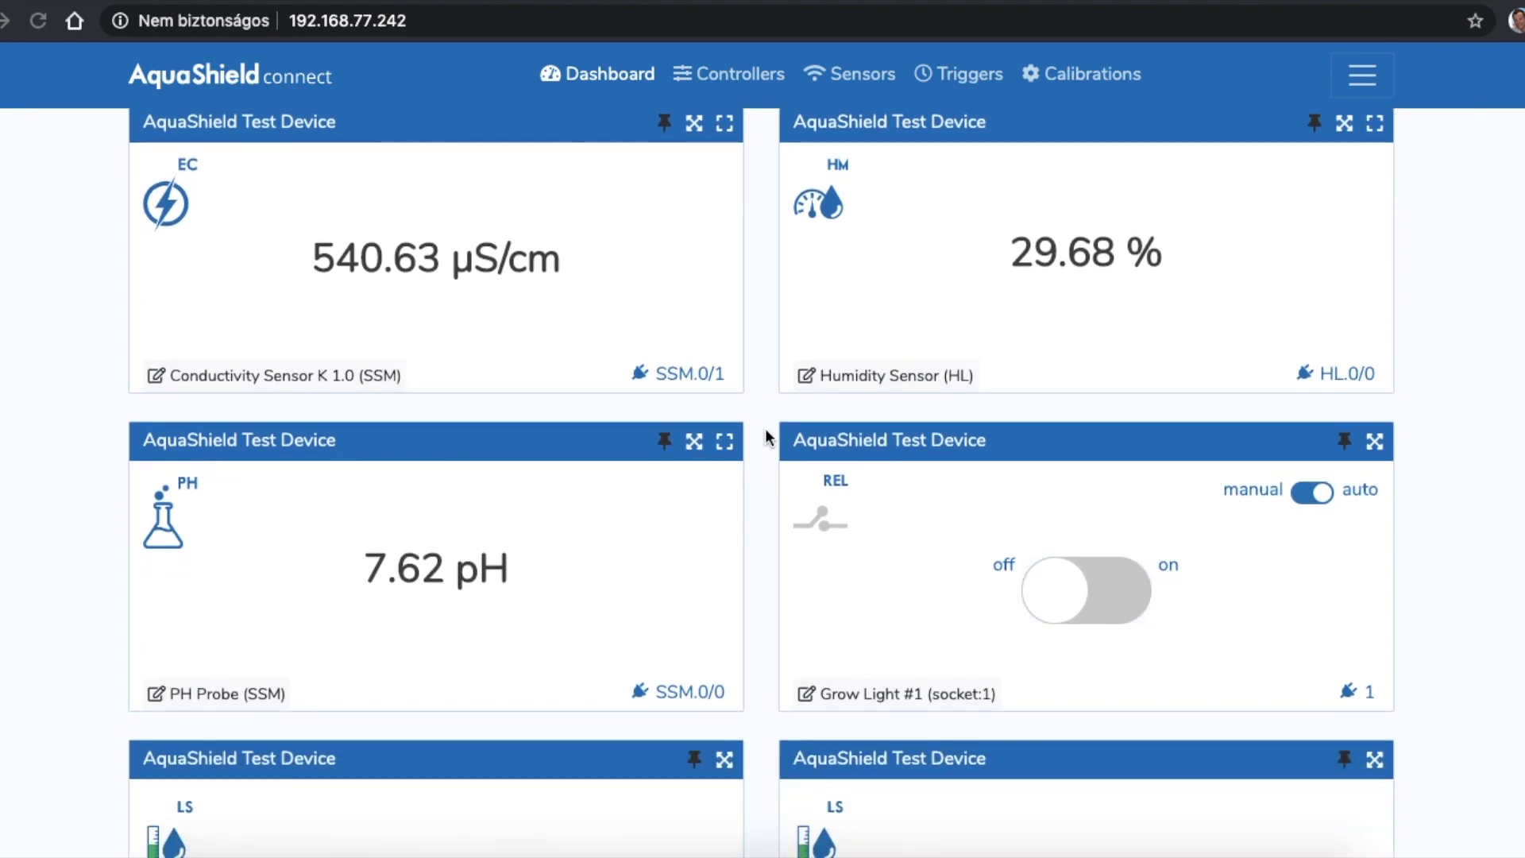
pyautogui.scroll(-3, 765, 431)
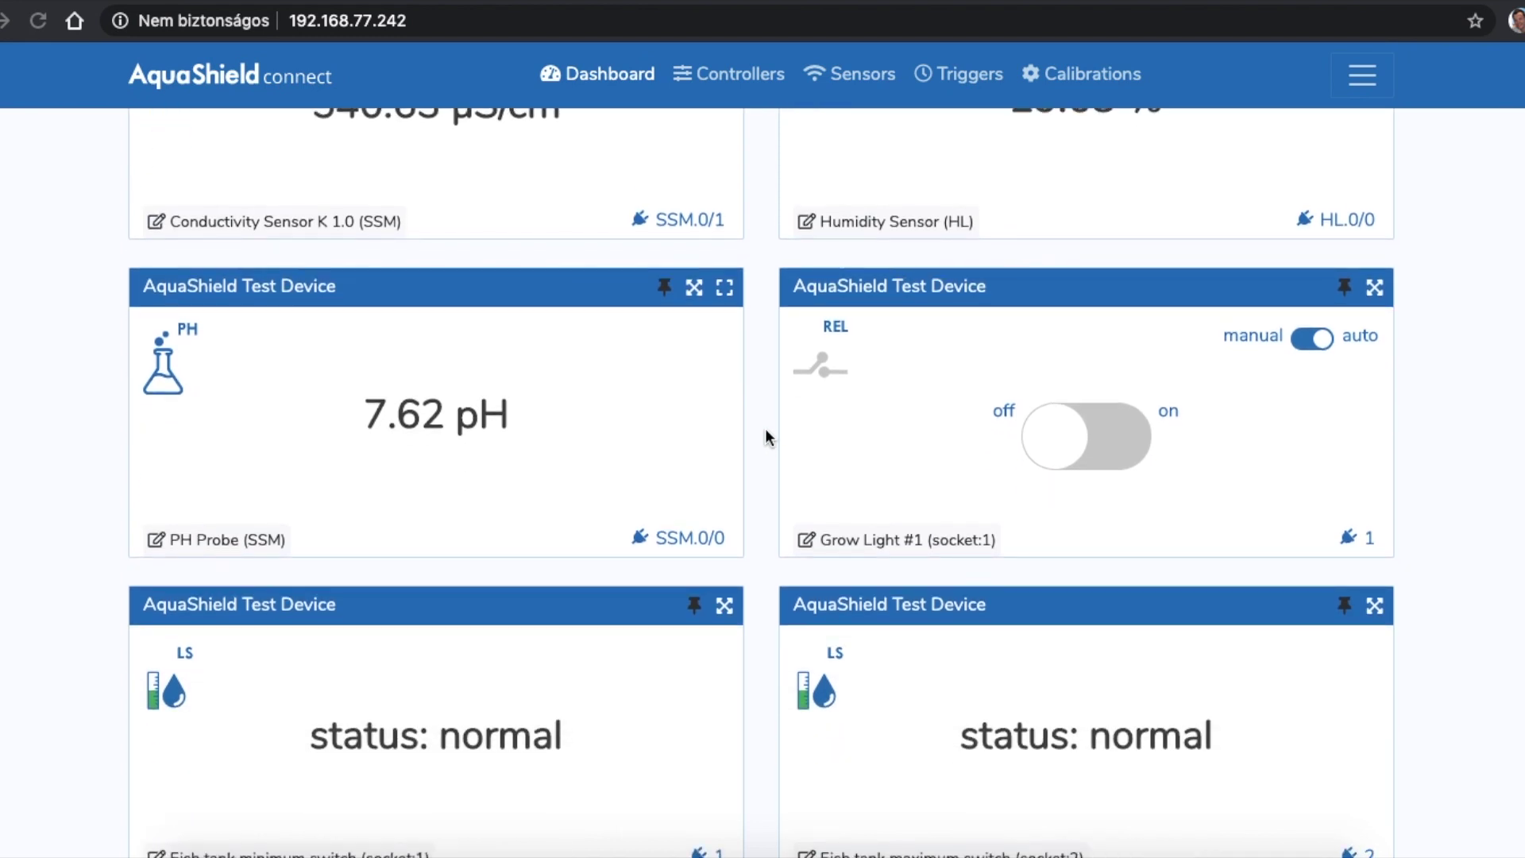
pyautogui.scroll(-3, 764, 427)
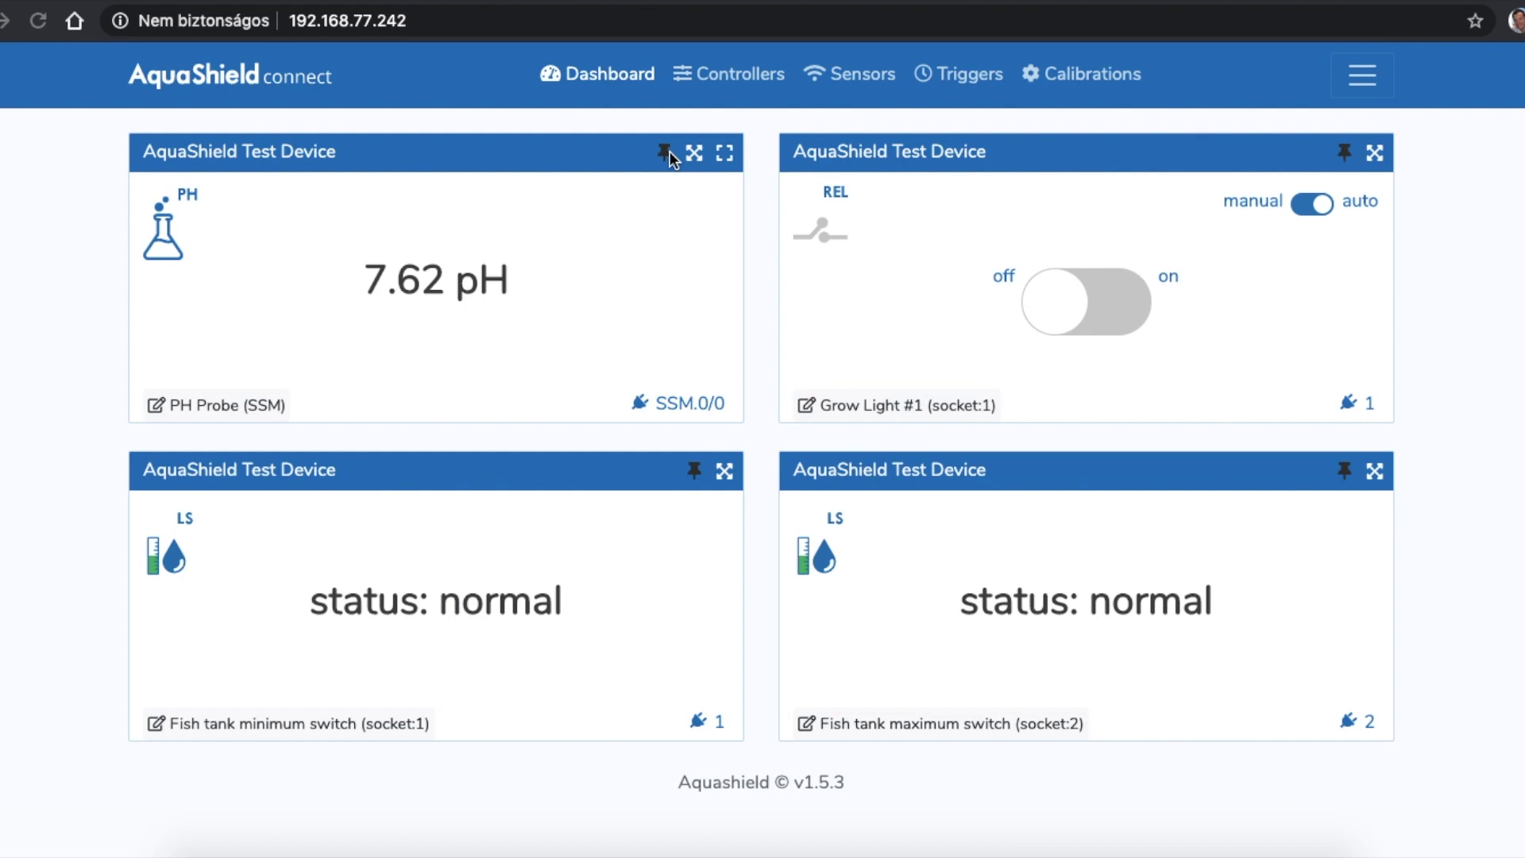
pyautogui.scroll(5, 669, 151)
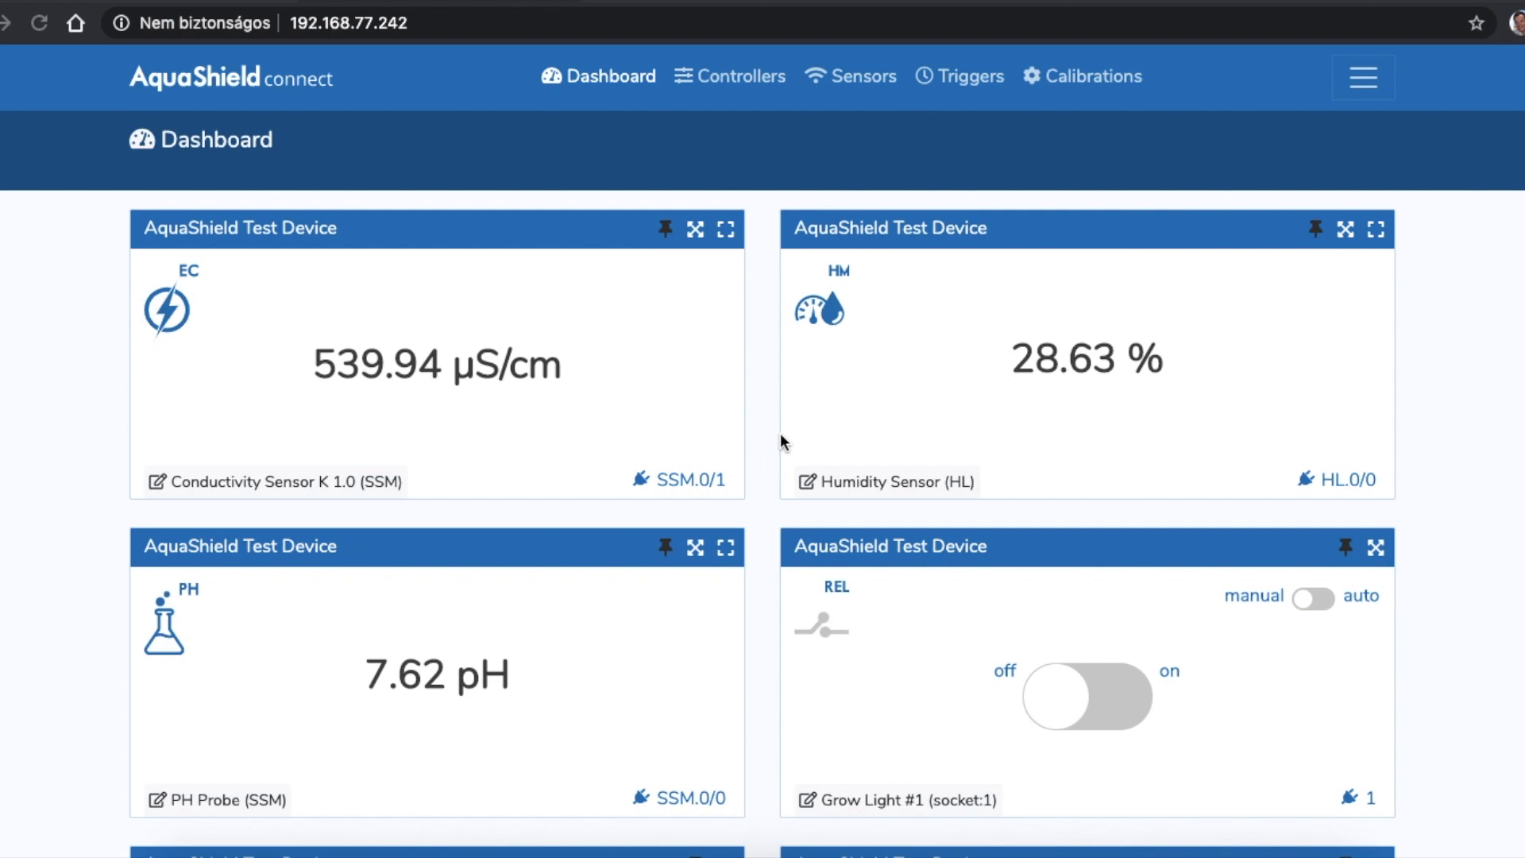
pyautogui.click(726, 87)
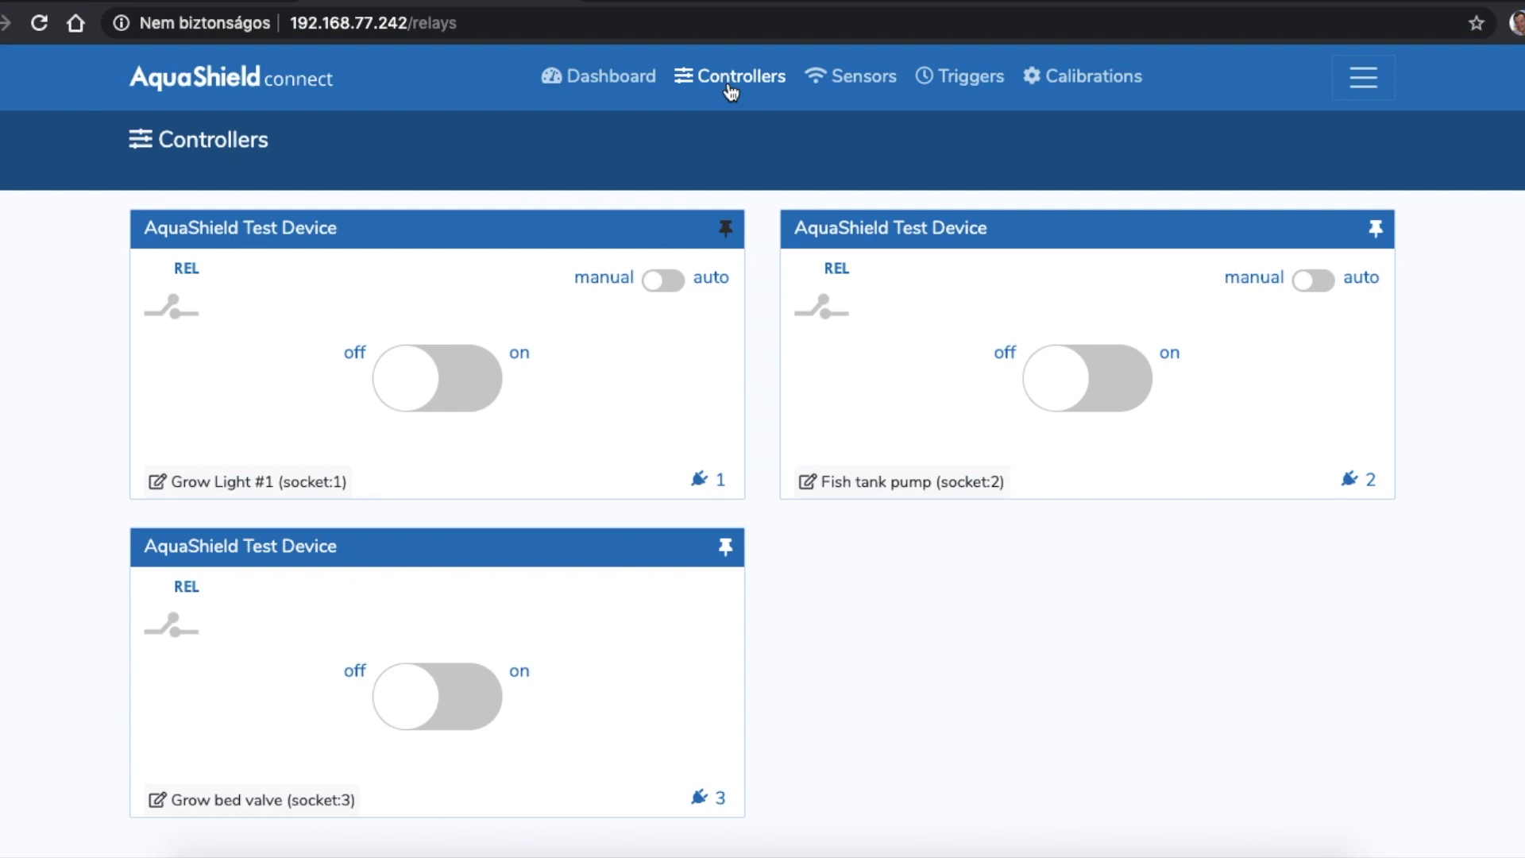
# Test Grow Light #1 and the Fish tank pump by switching each on and back off
pyautogui.scroll(-1, 731, 93)
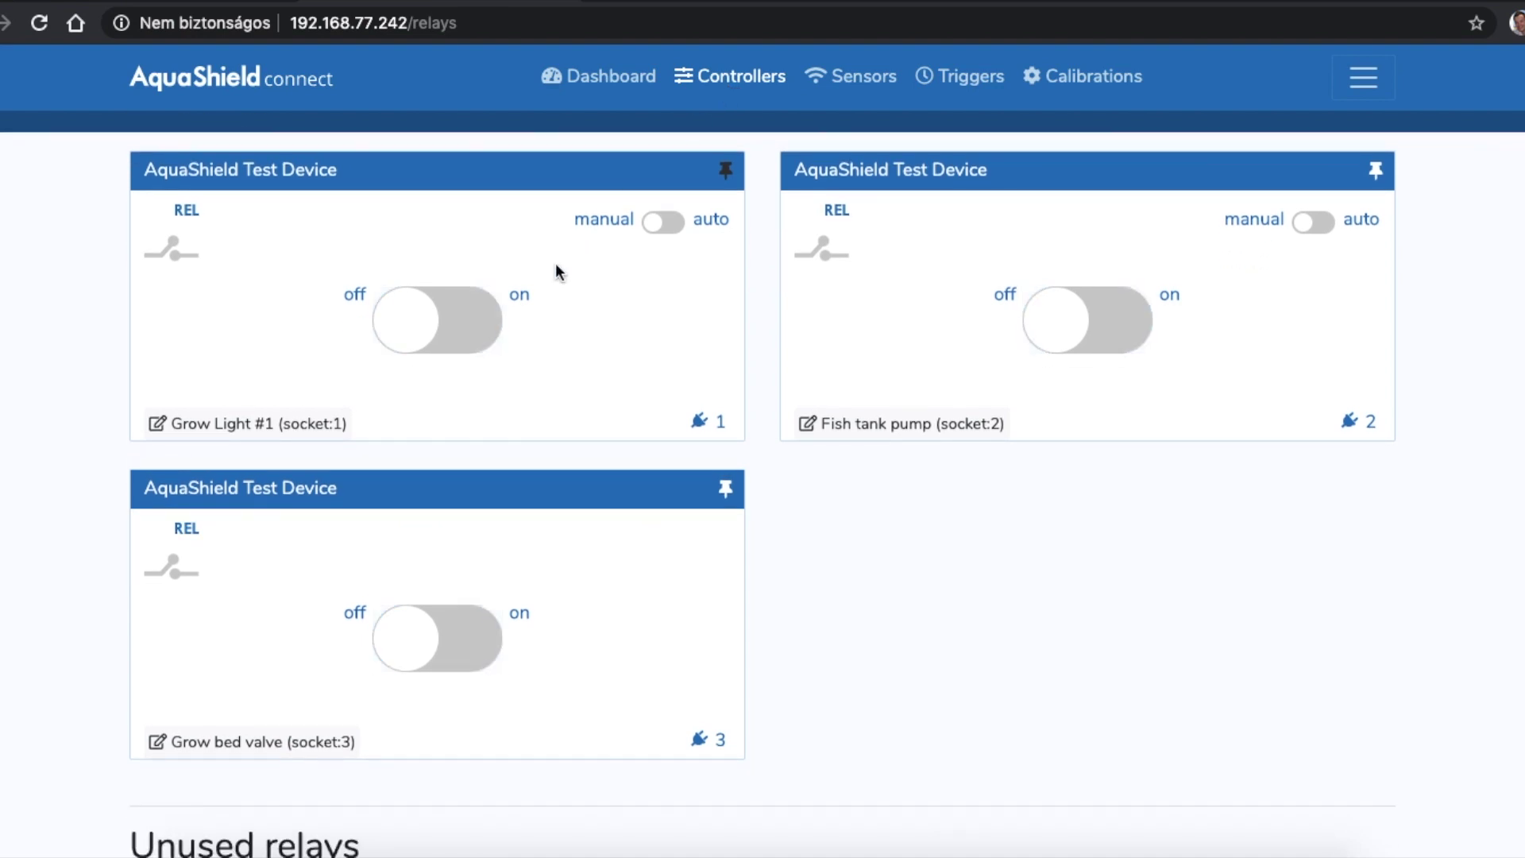
pyautogui.click(445, 317)
pyautogui.click(446, 317)
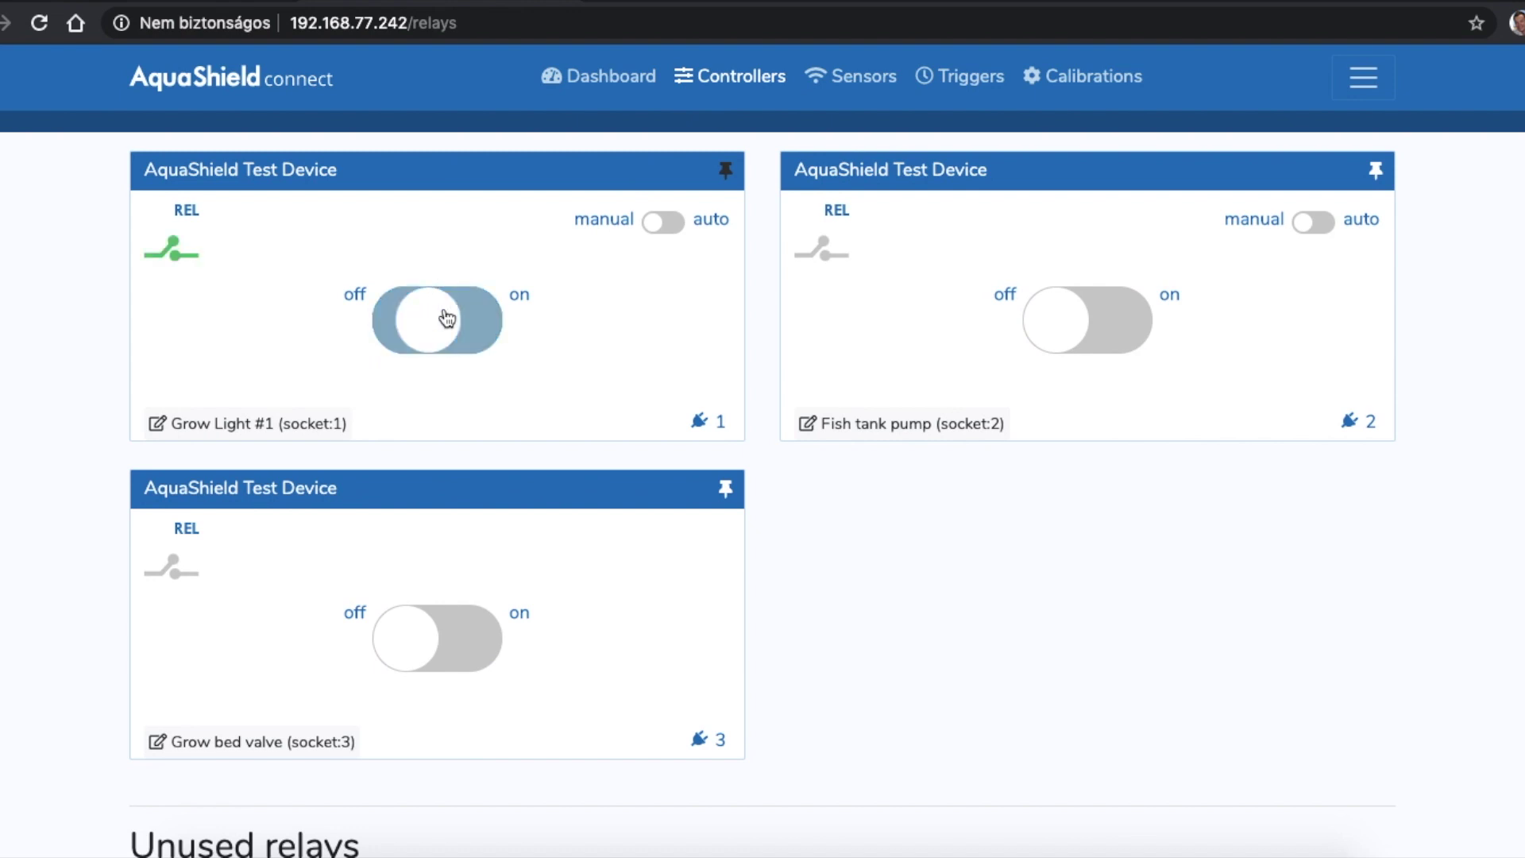
pyautogui.click(1121, 319)
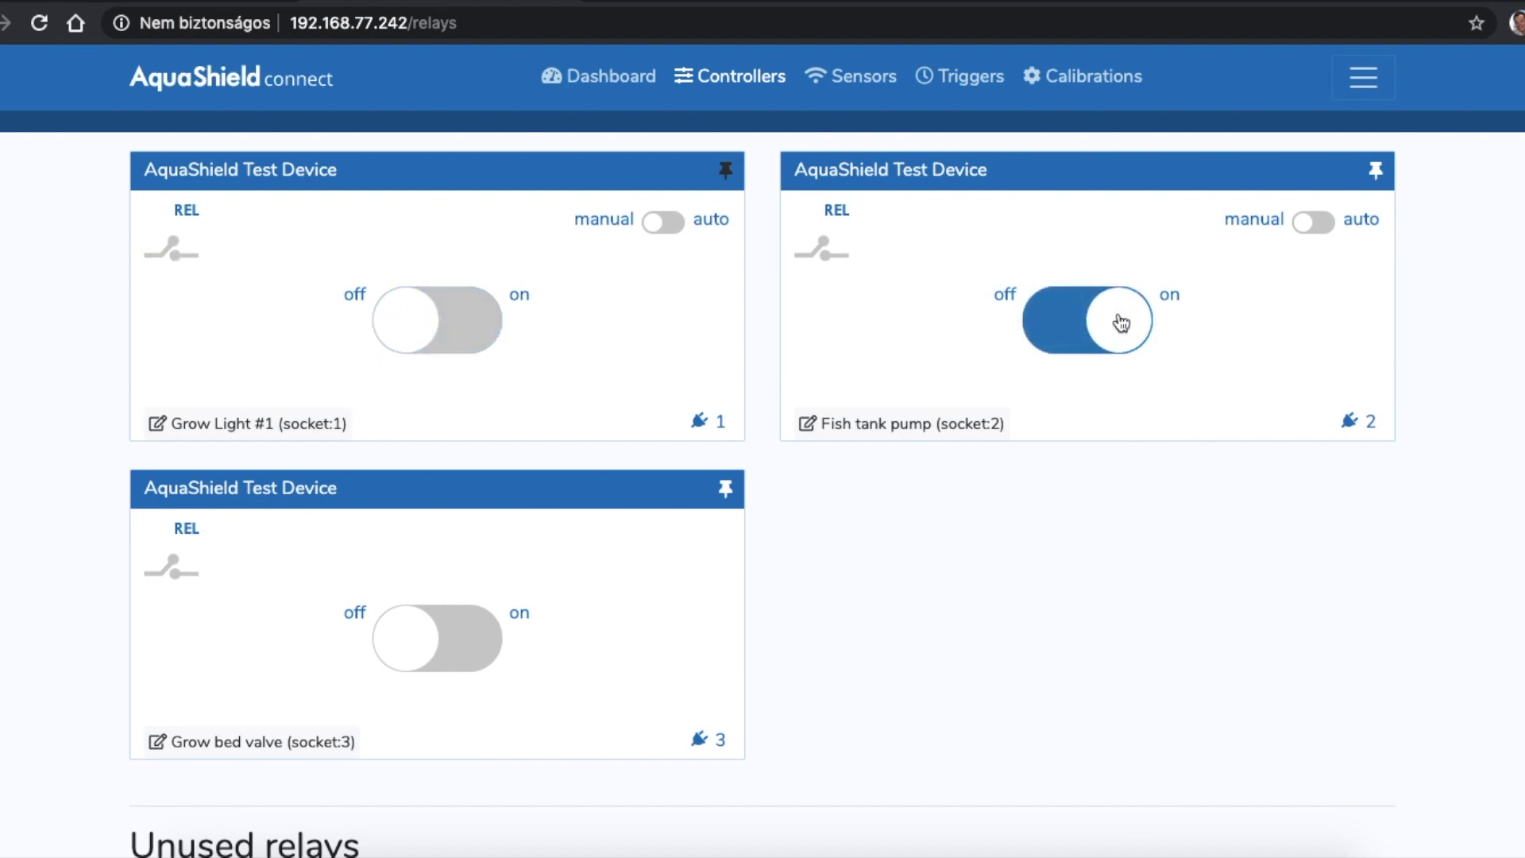
pyautogui.click(1120, 320)
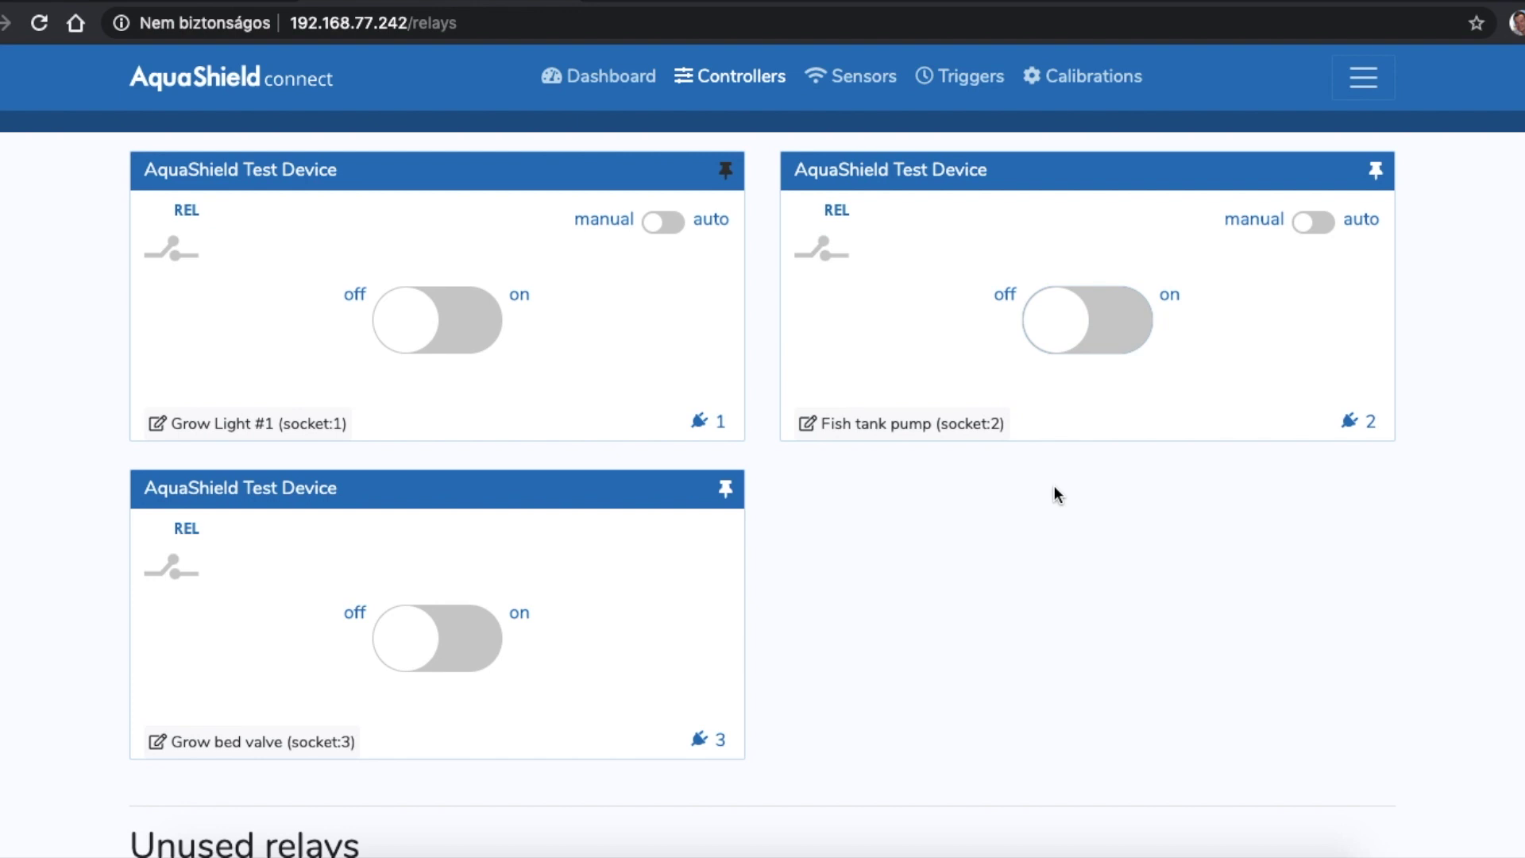
# Scroll down to Unused relays and open Relay 4's edit form
pyautogui.scroll(-1, 1033, 556)
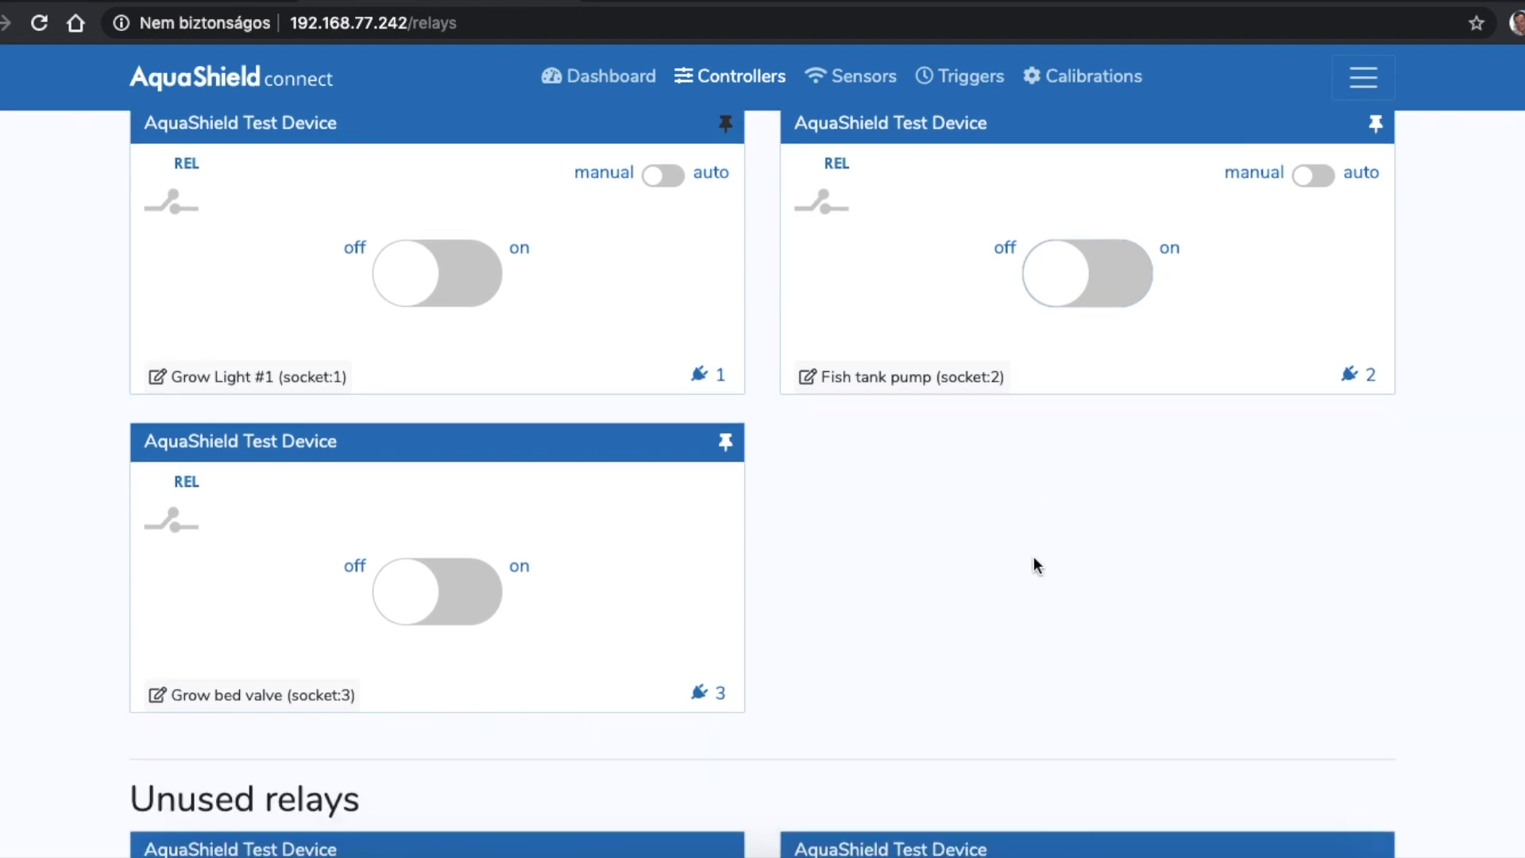
pyautogui.scroll(-3, 1034, 562)
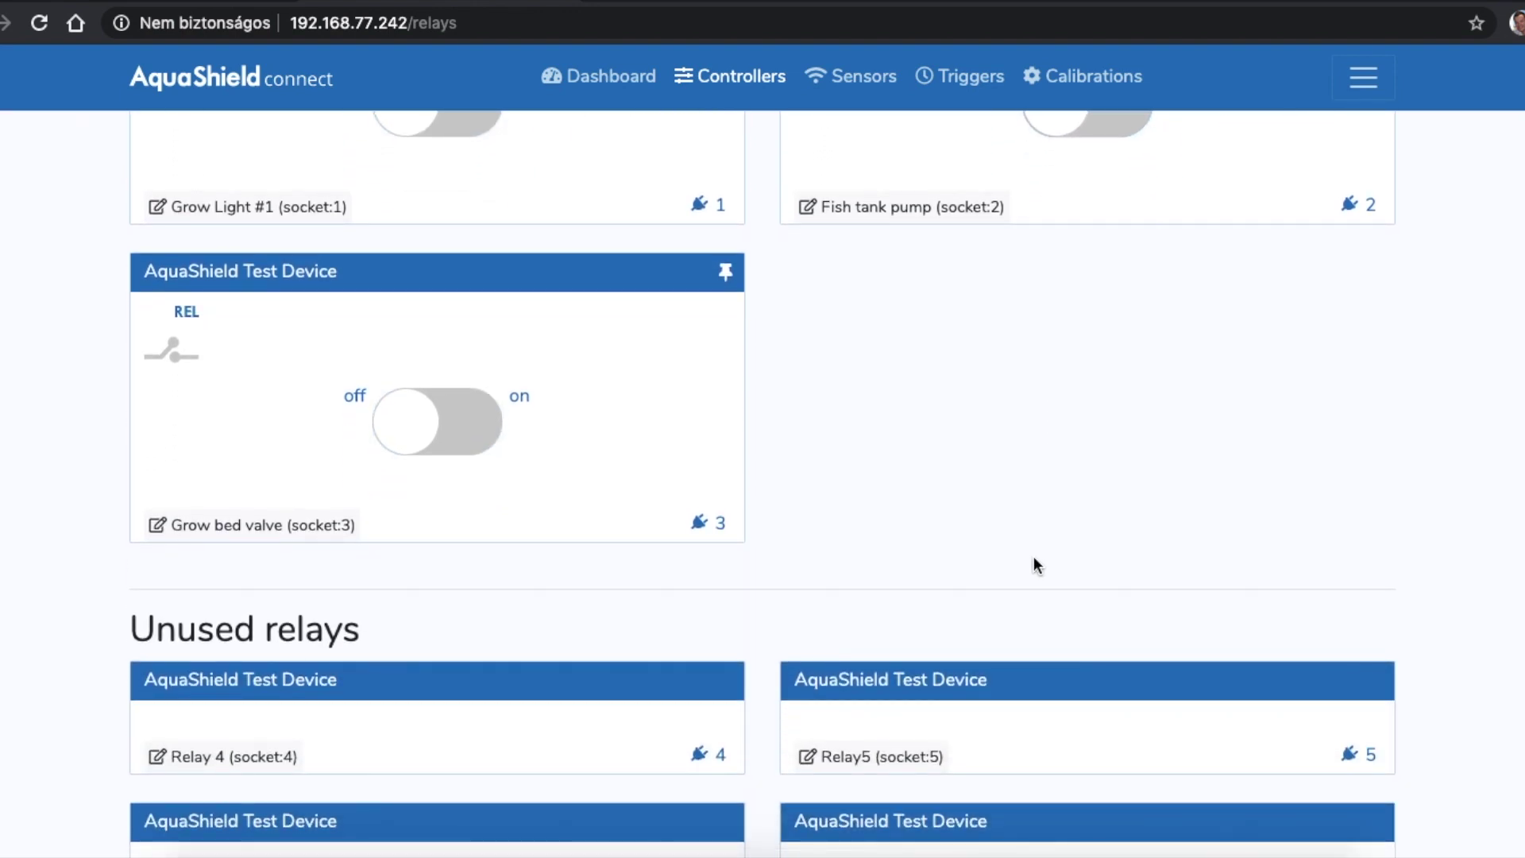
pyautogui.scroll(-5, 1033, 558)
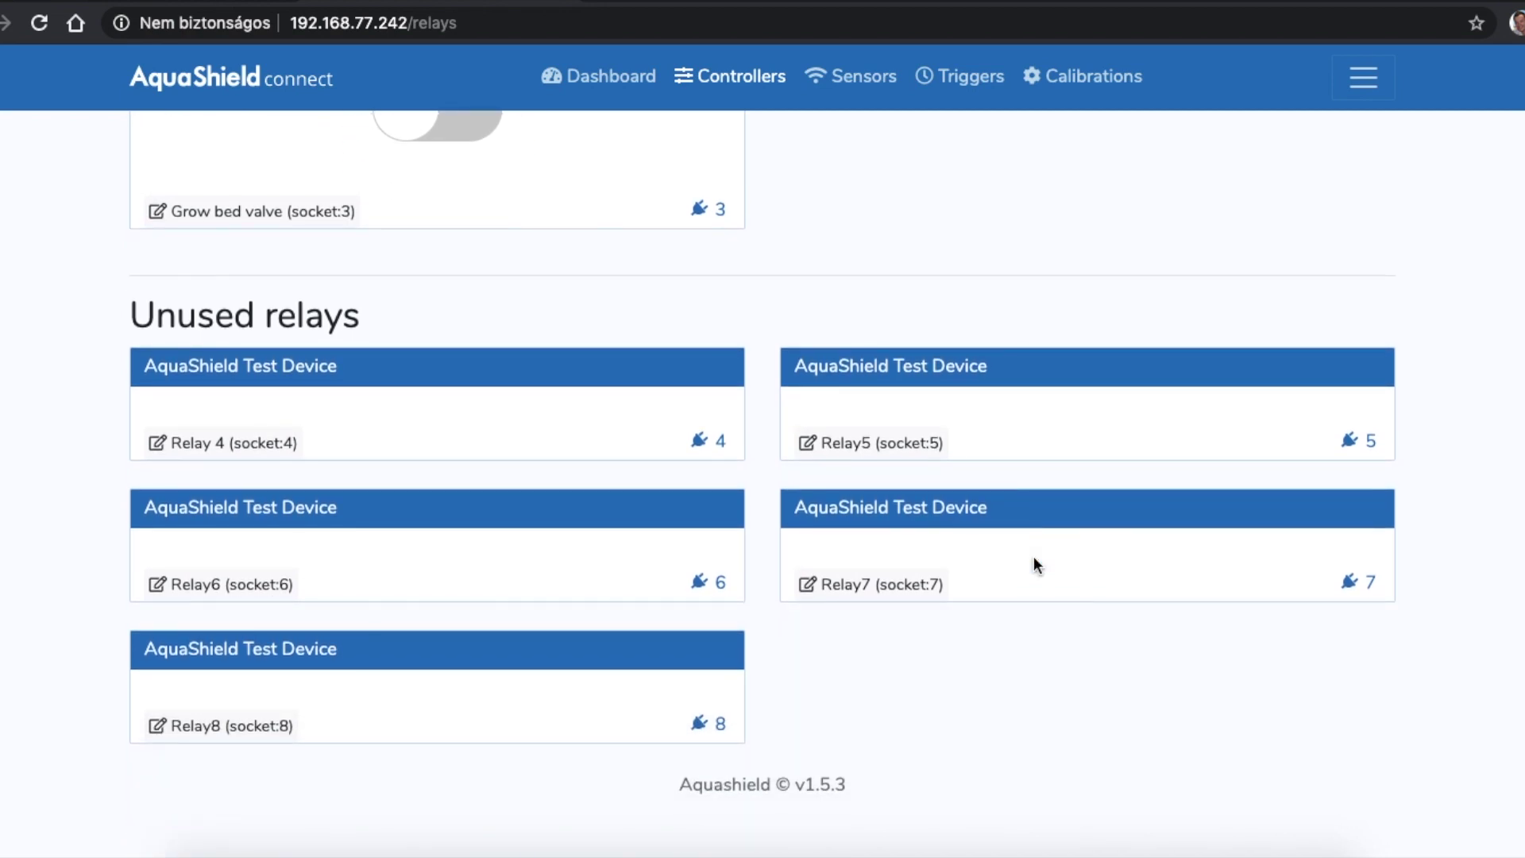
pyautogui.click(270, 442)
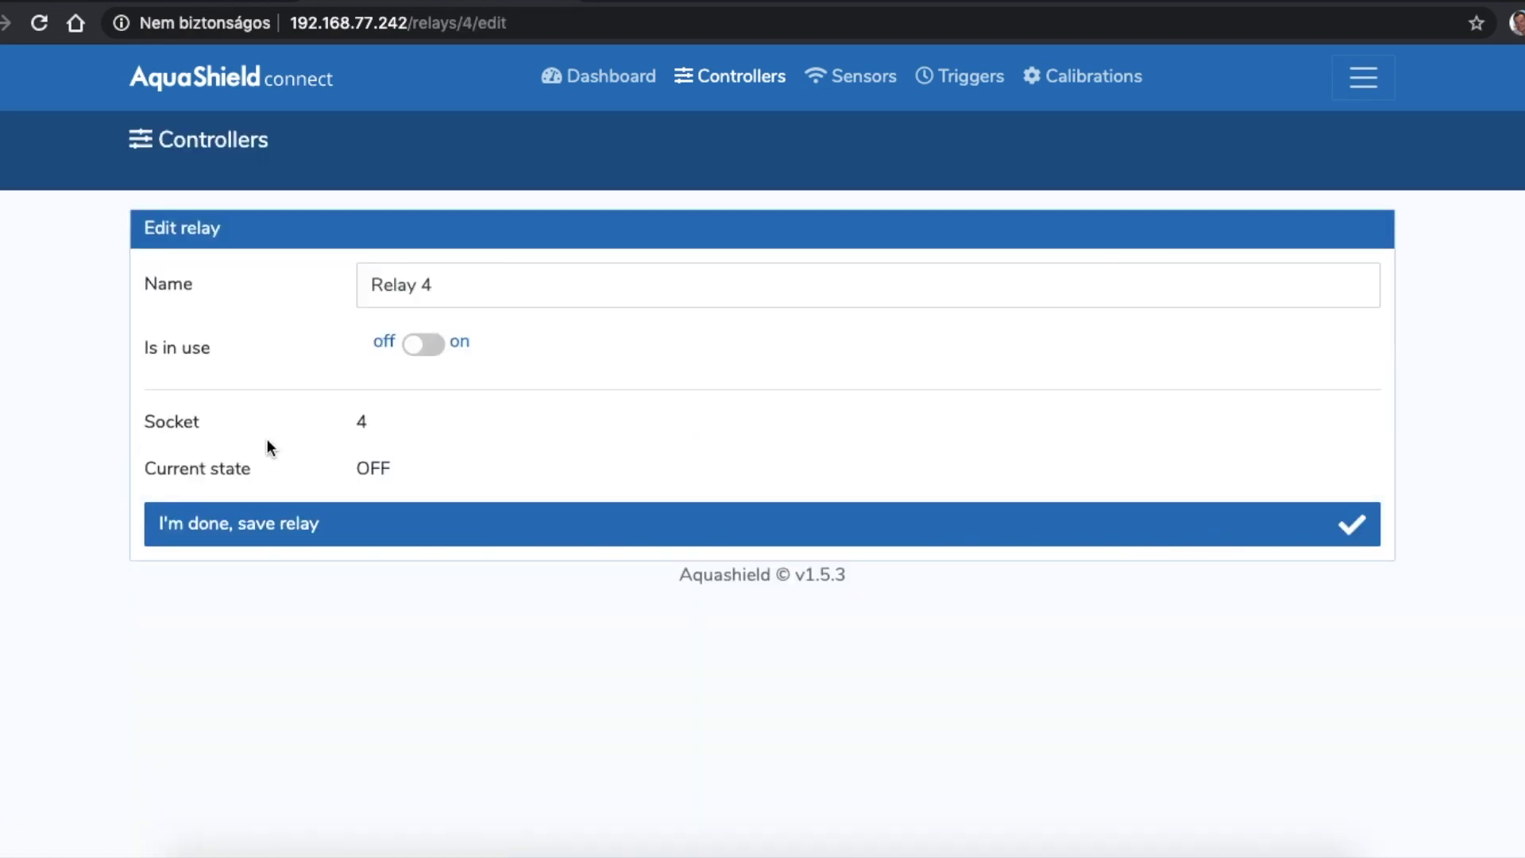
# Mark Relay 4 in use, rename it 'Grow light #2' and save, then pin the Fish tank pump
pyautogui.click(430, 347)
pyautogui.moveTo(485, 286); pyautogui.dragTo(263, 274)
pyautogui.write('G')
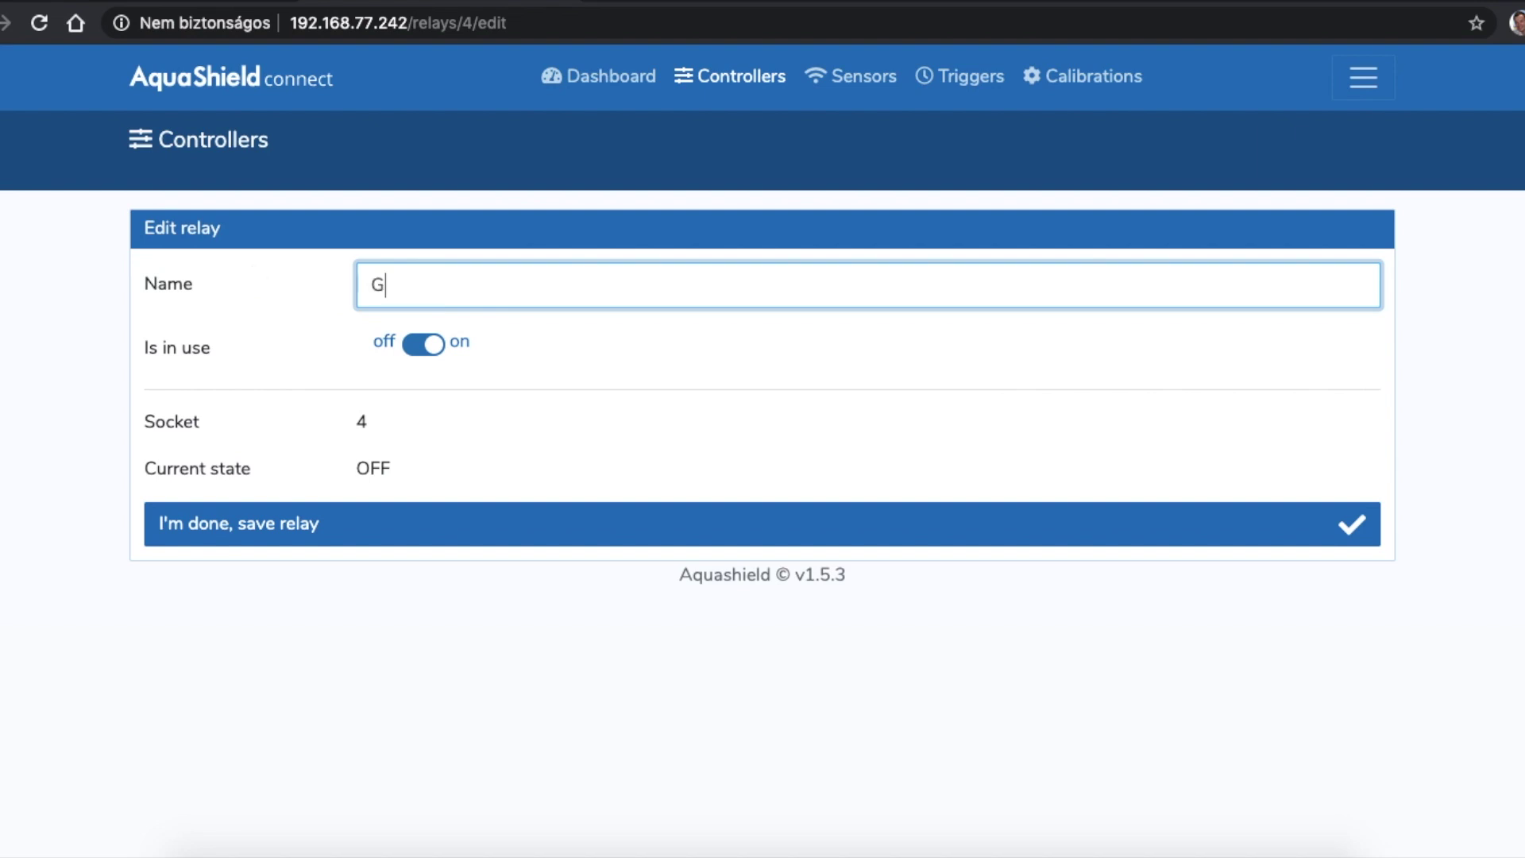
pyautogui.write('row light ')
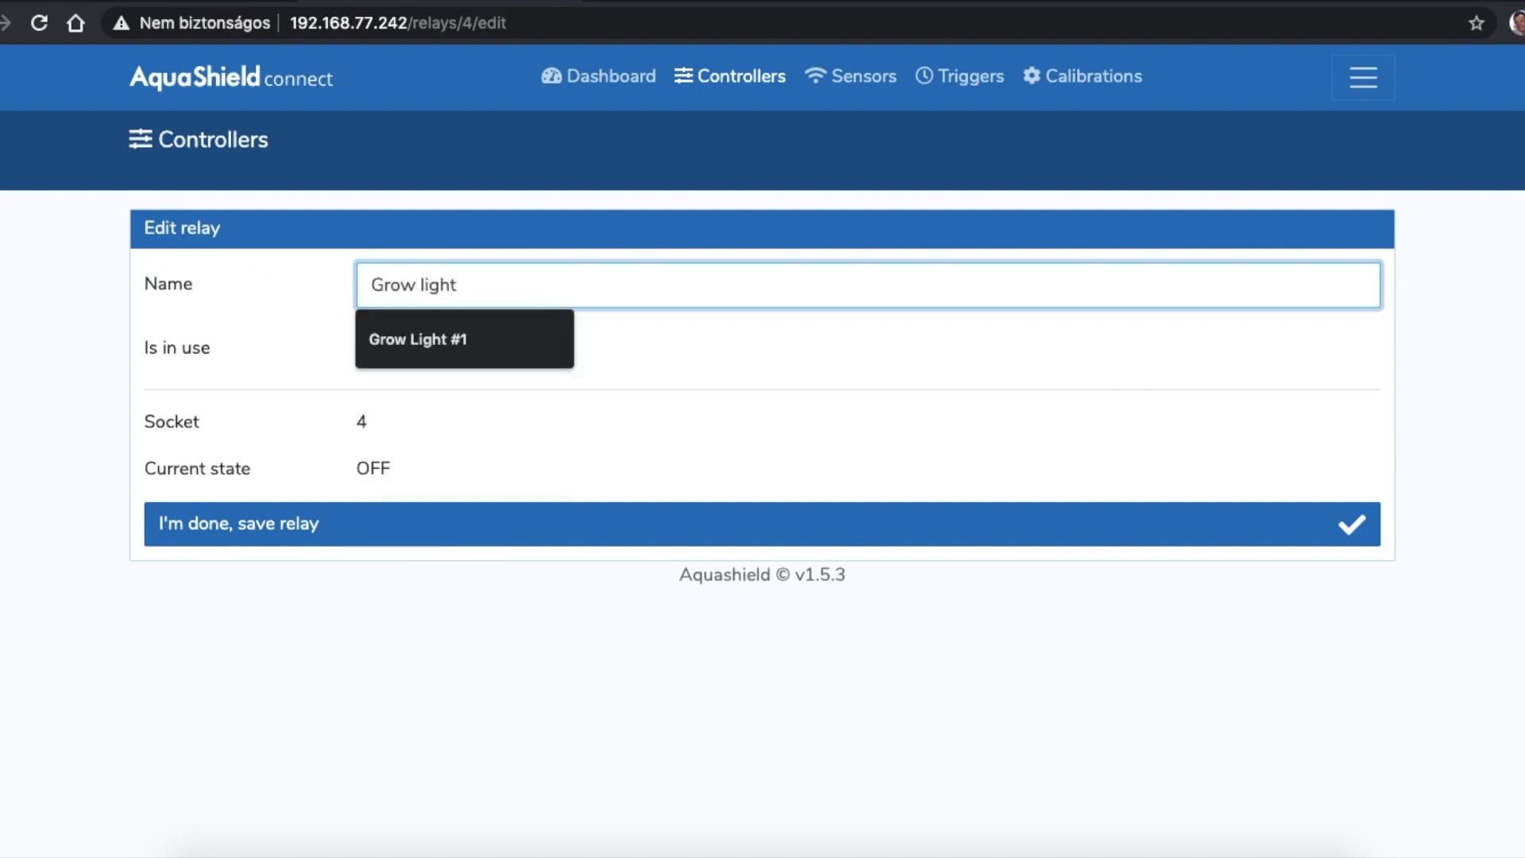
pyautogui.write('#2')
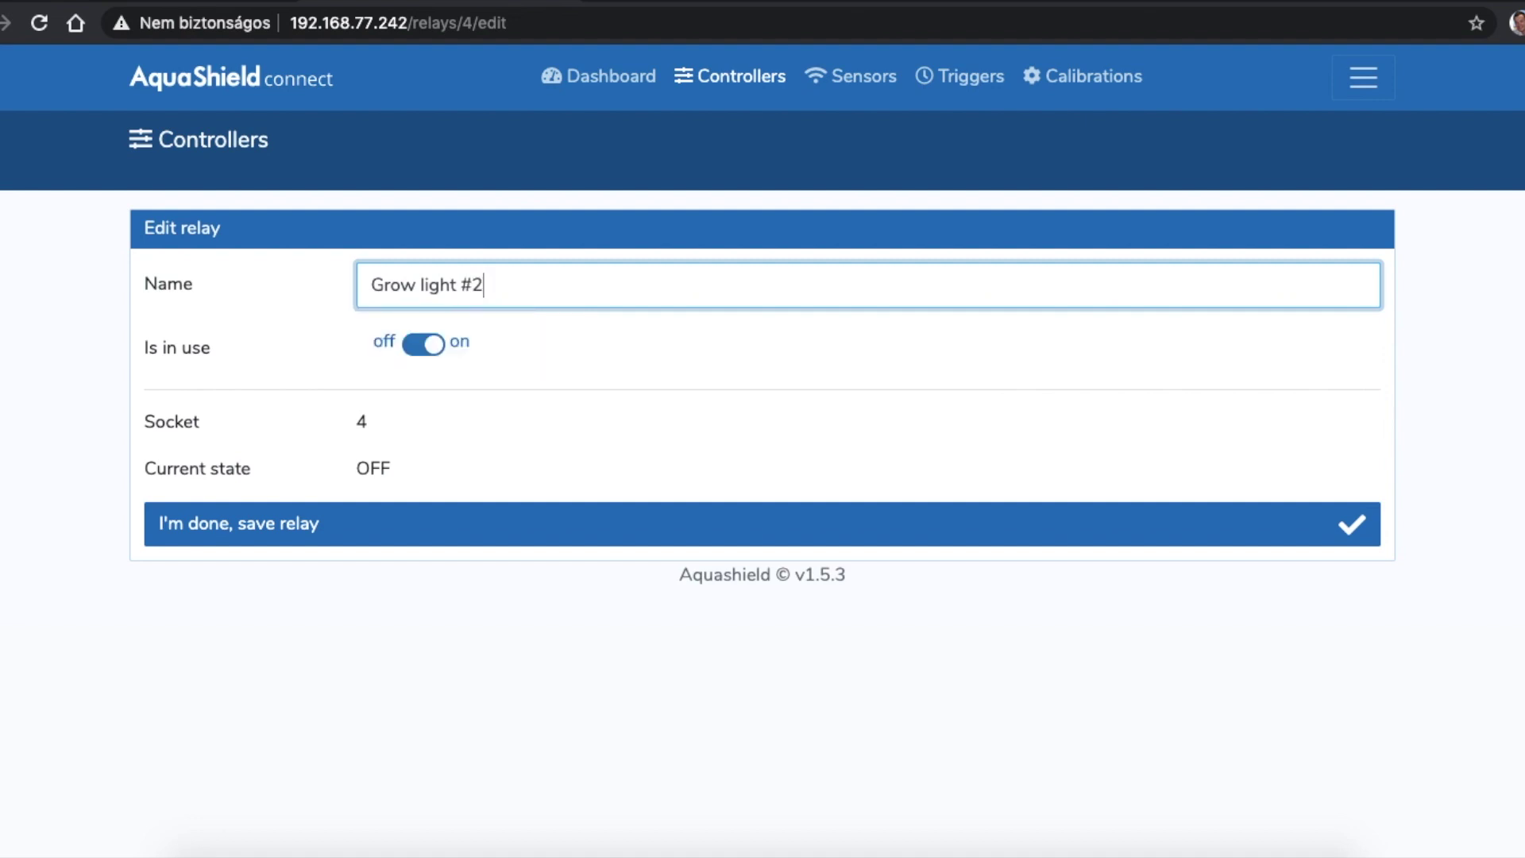
pyautogui.click(431, 533)
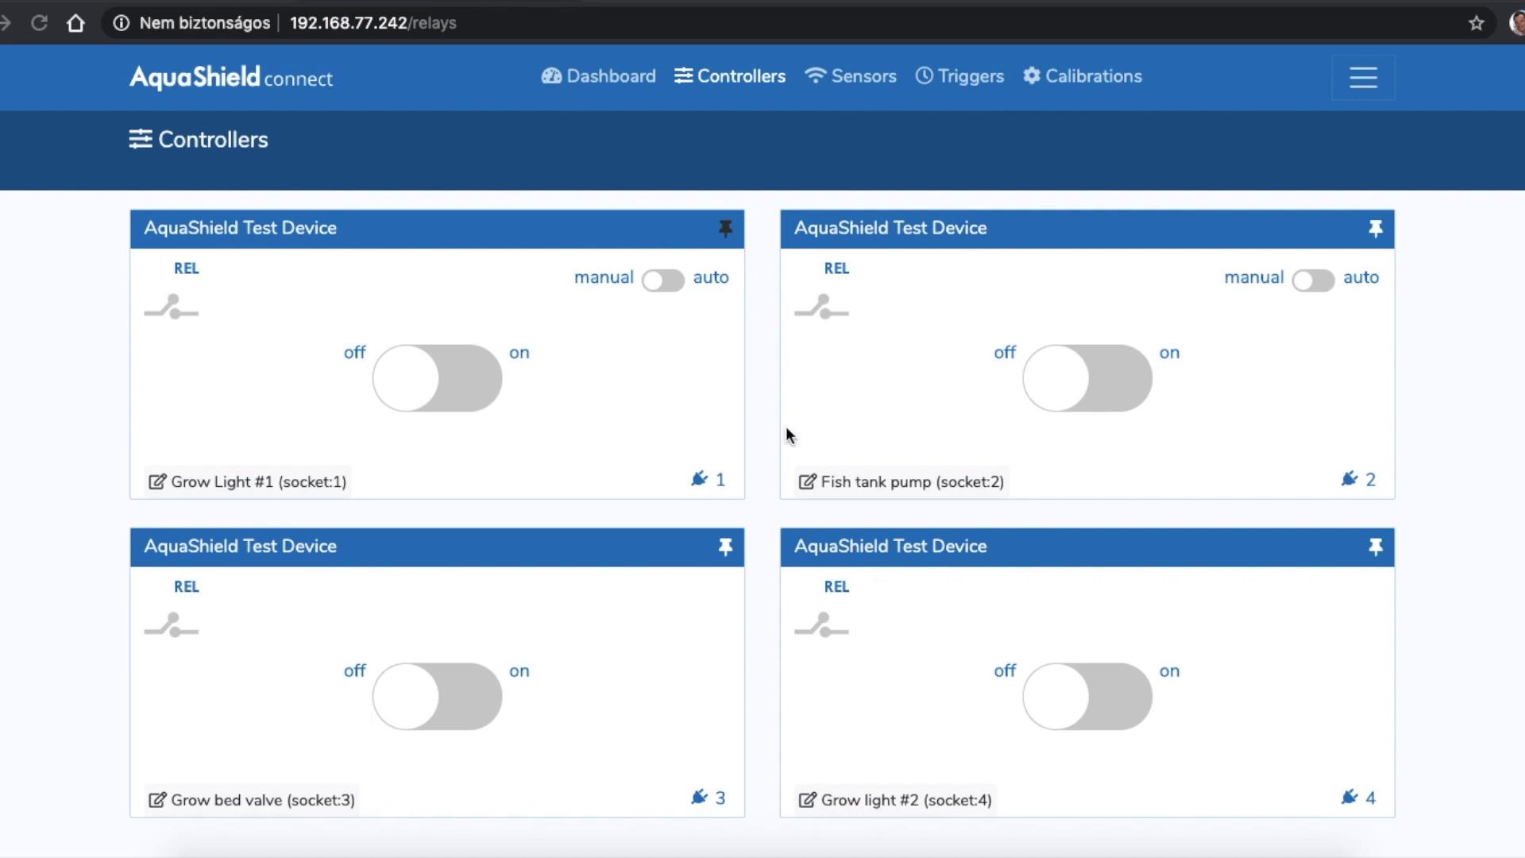
pyautogui.click(1377, 232)
# Make sure the Fish tank pump is pinned, then go back and scroll down to check it
pyautogui.click(1376, 232)
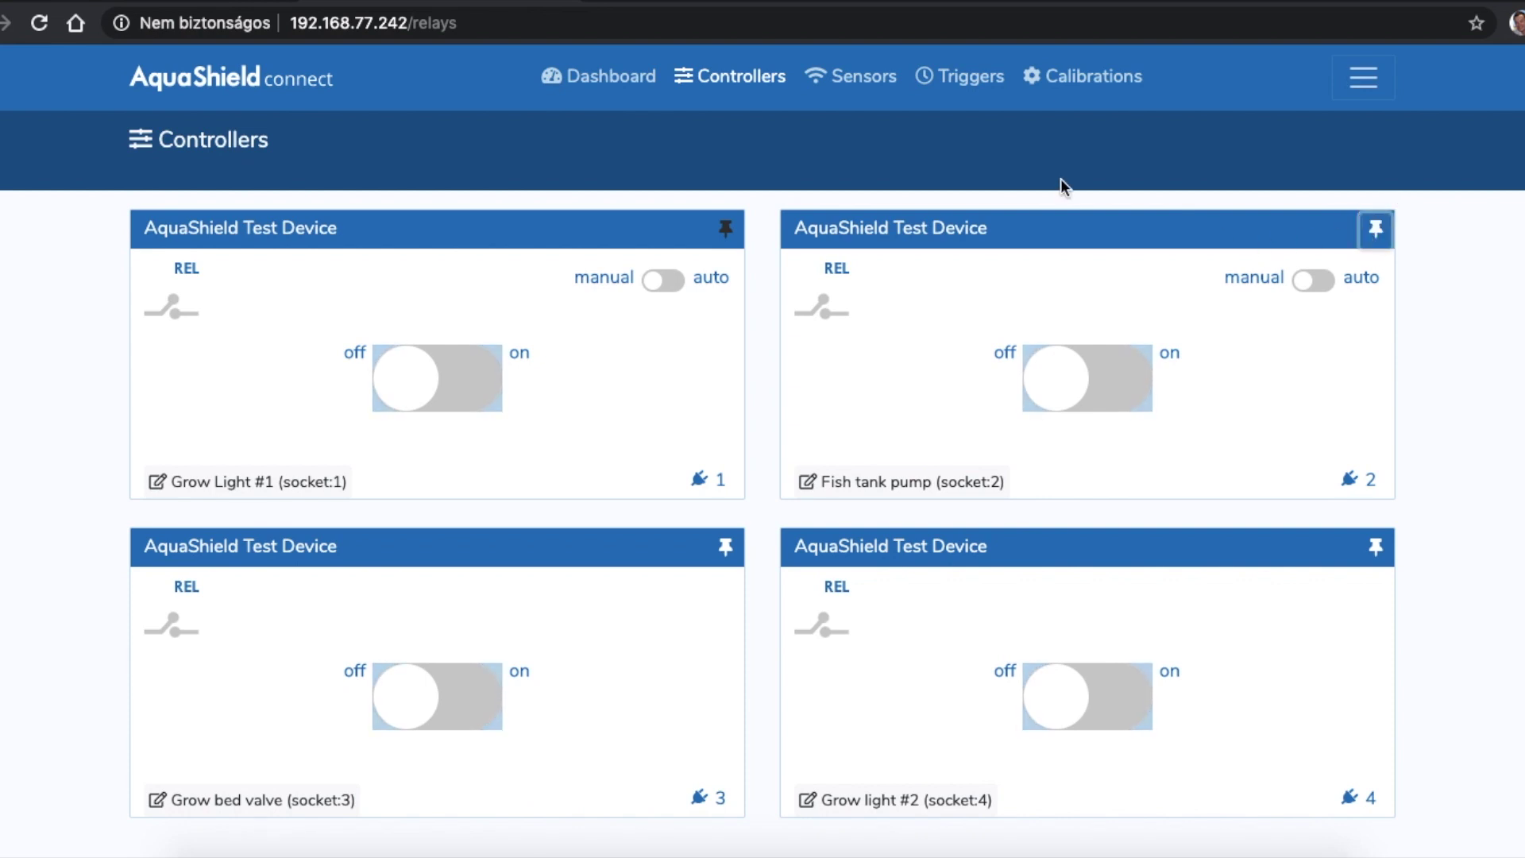
pyautogui.click(637, 80)
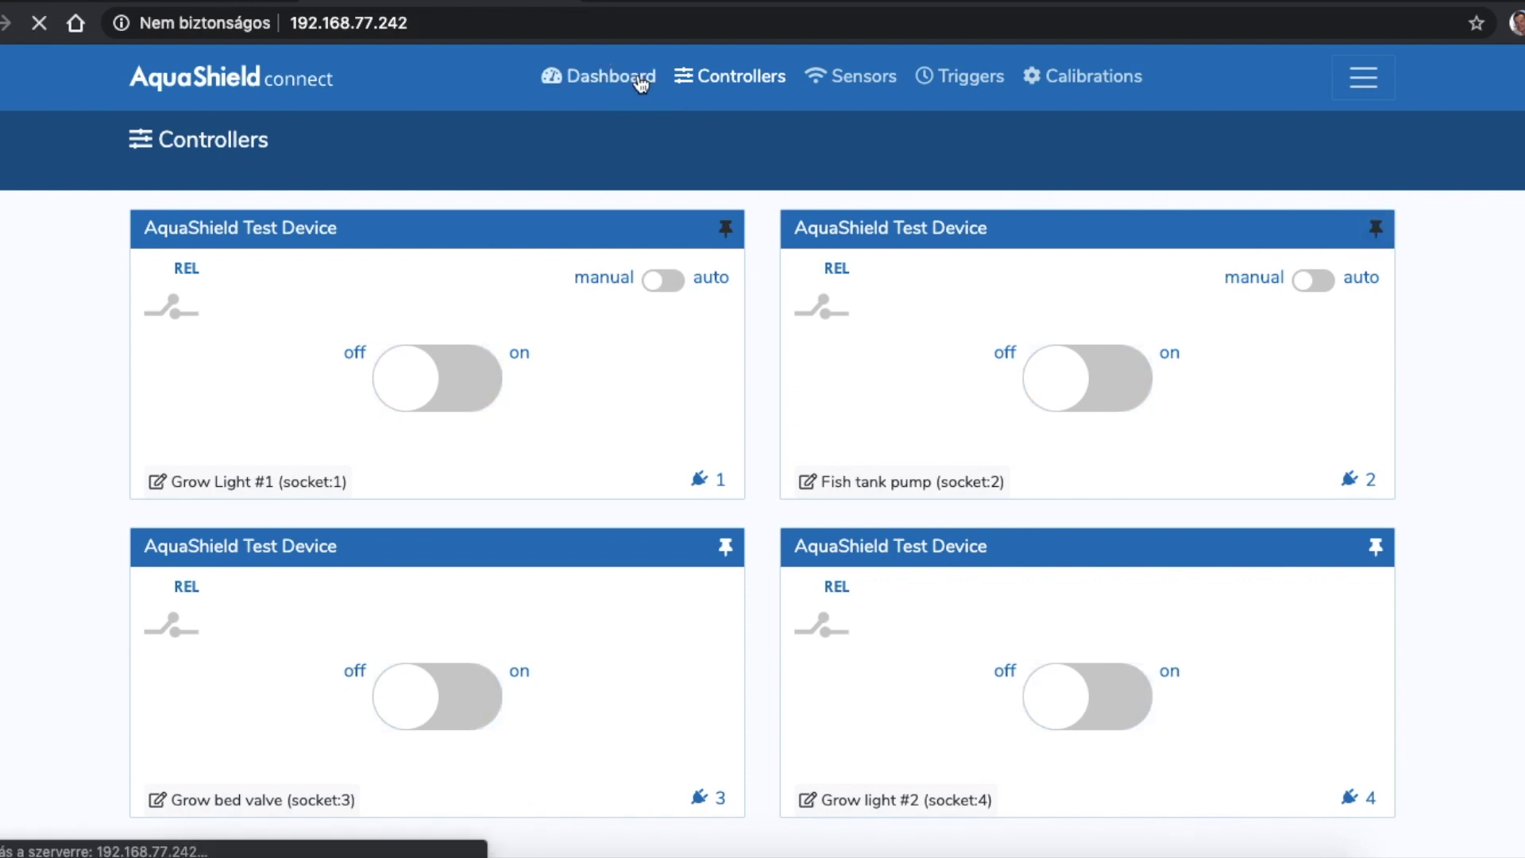
pyautogui.scroll(-5, 752, 327)
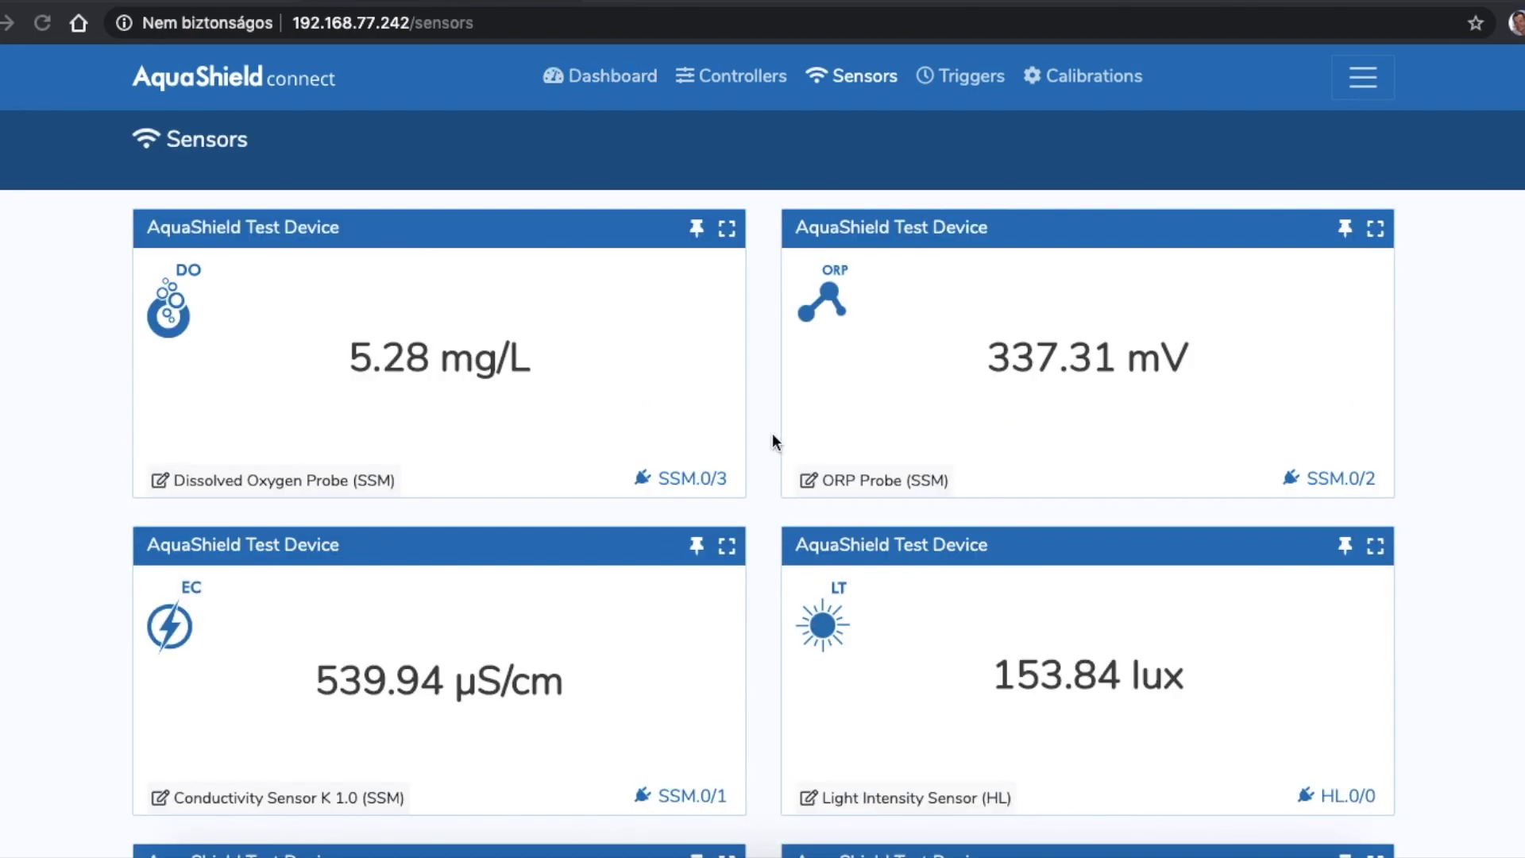
# Scroll through the sensor readings and pin the Conductivity and Light Intensity sensors to the dashboard
pyautogui.scroll(-4, 772, 436)
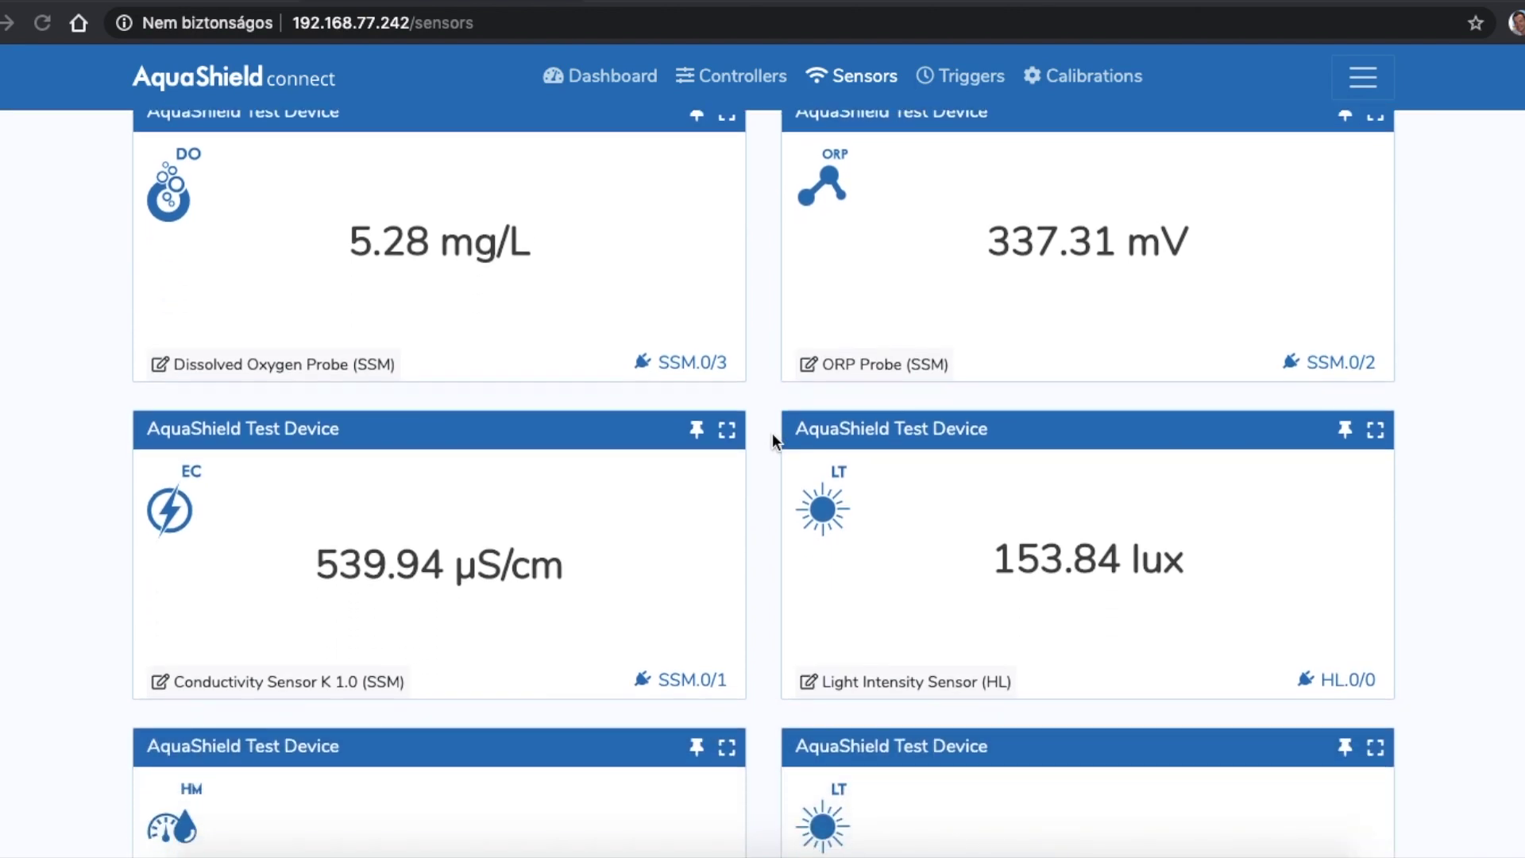
pyautogui.scroll(-4, 772, 436)
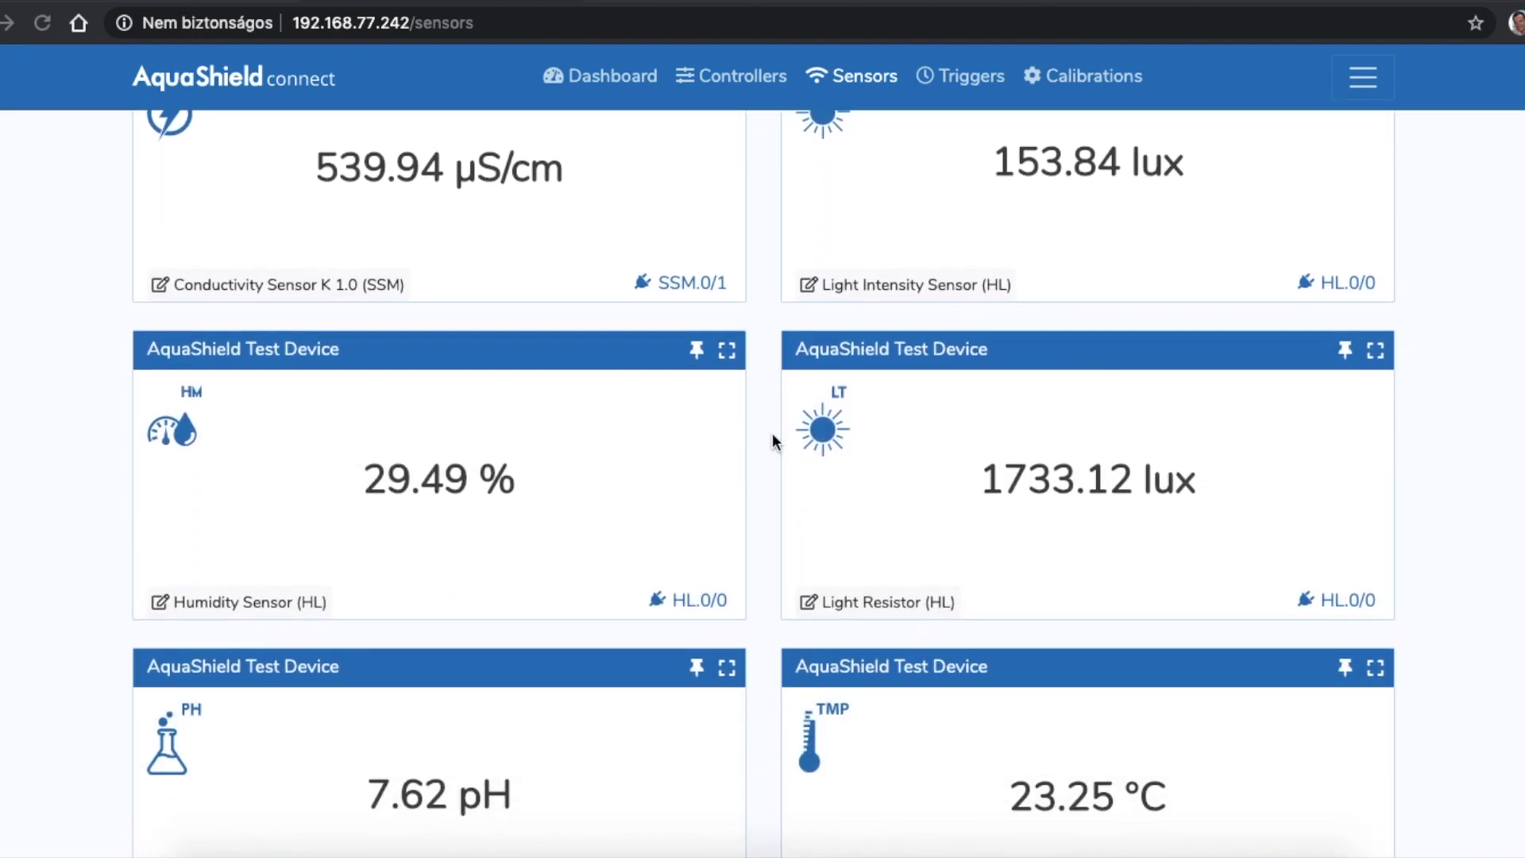
pyautogui.scroll(-1, 772, 440)
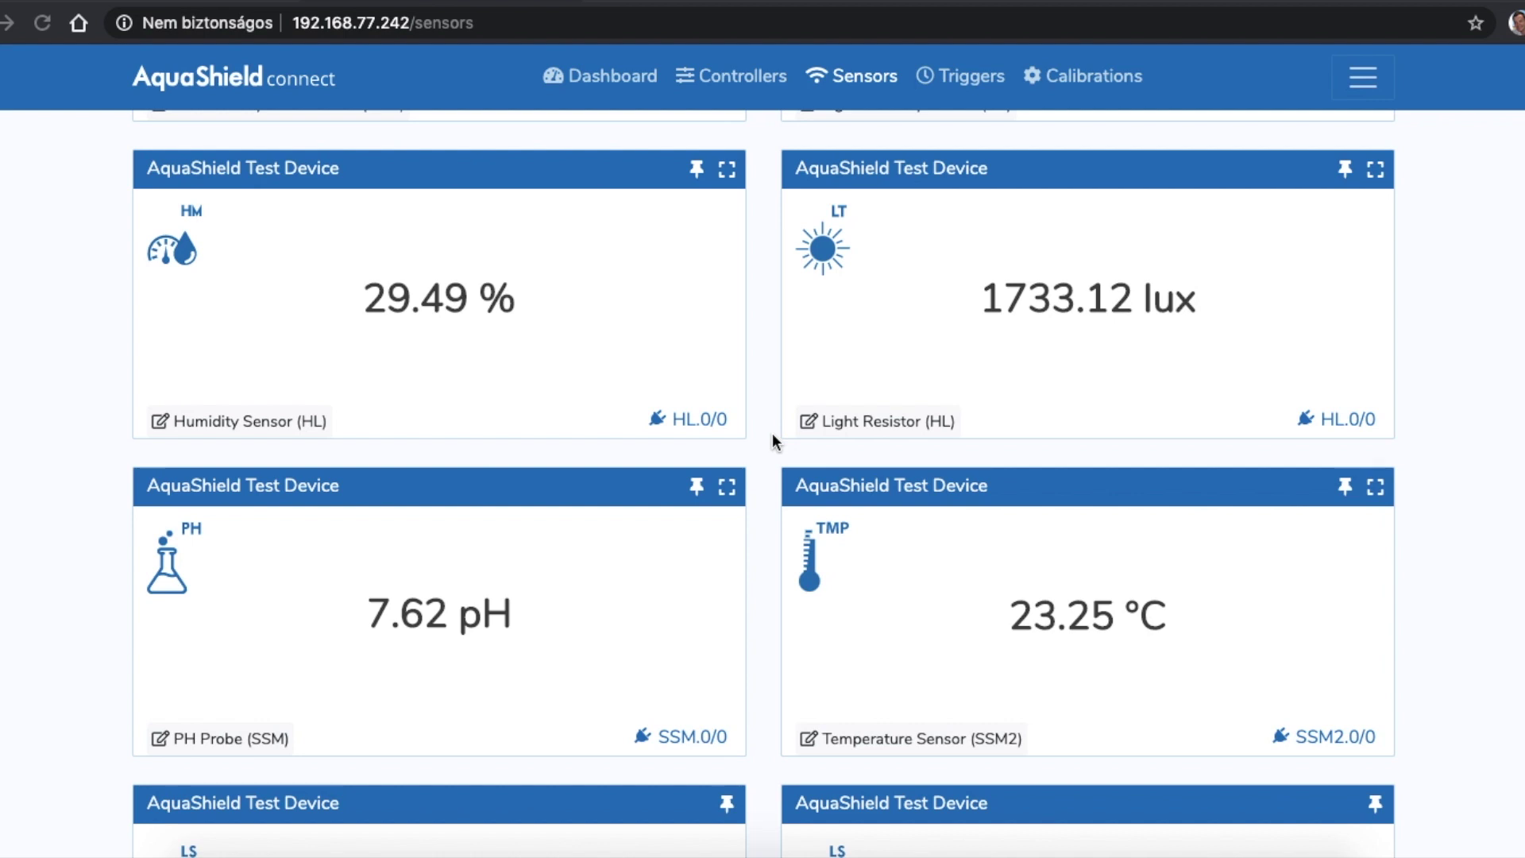
pyautogui.scroll(-3, 774, 440)
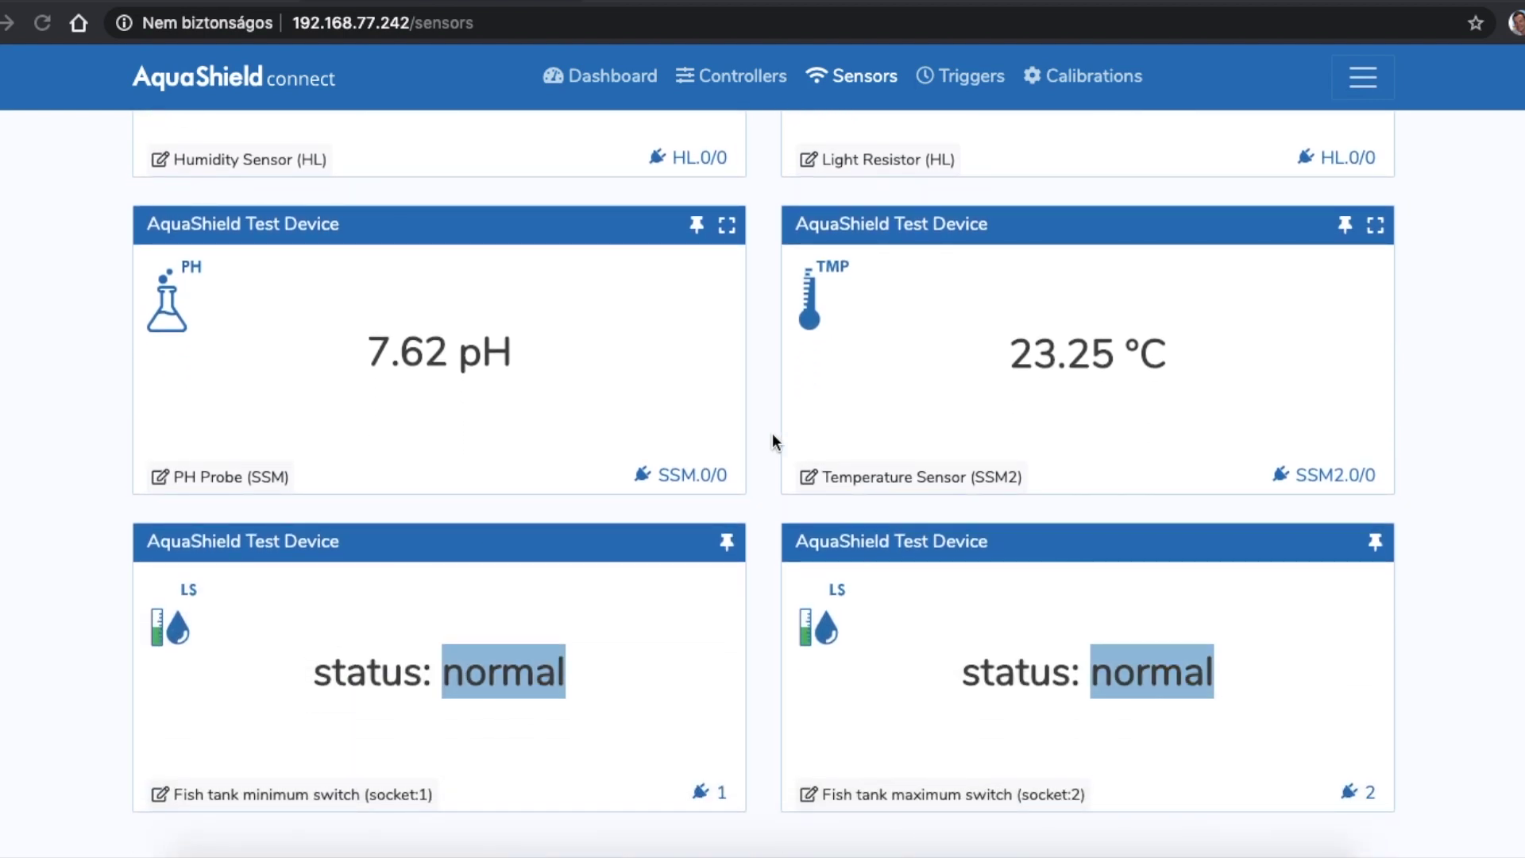
pyautogui.scroll(4, 772, 436)
pyautogui.scroll(5, 774, 441)
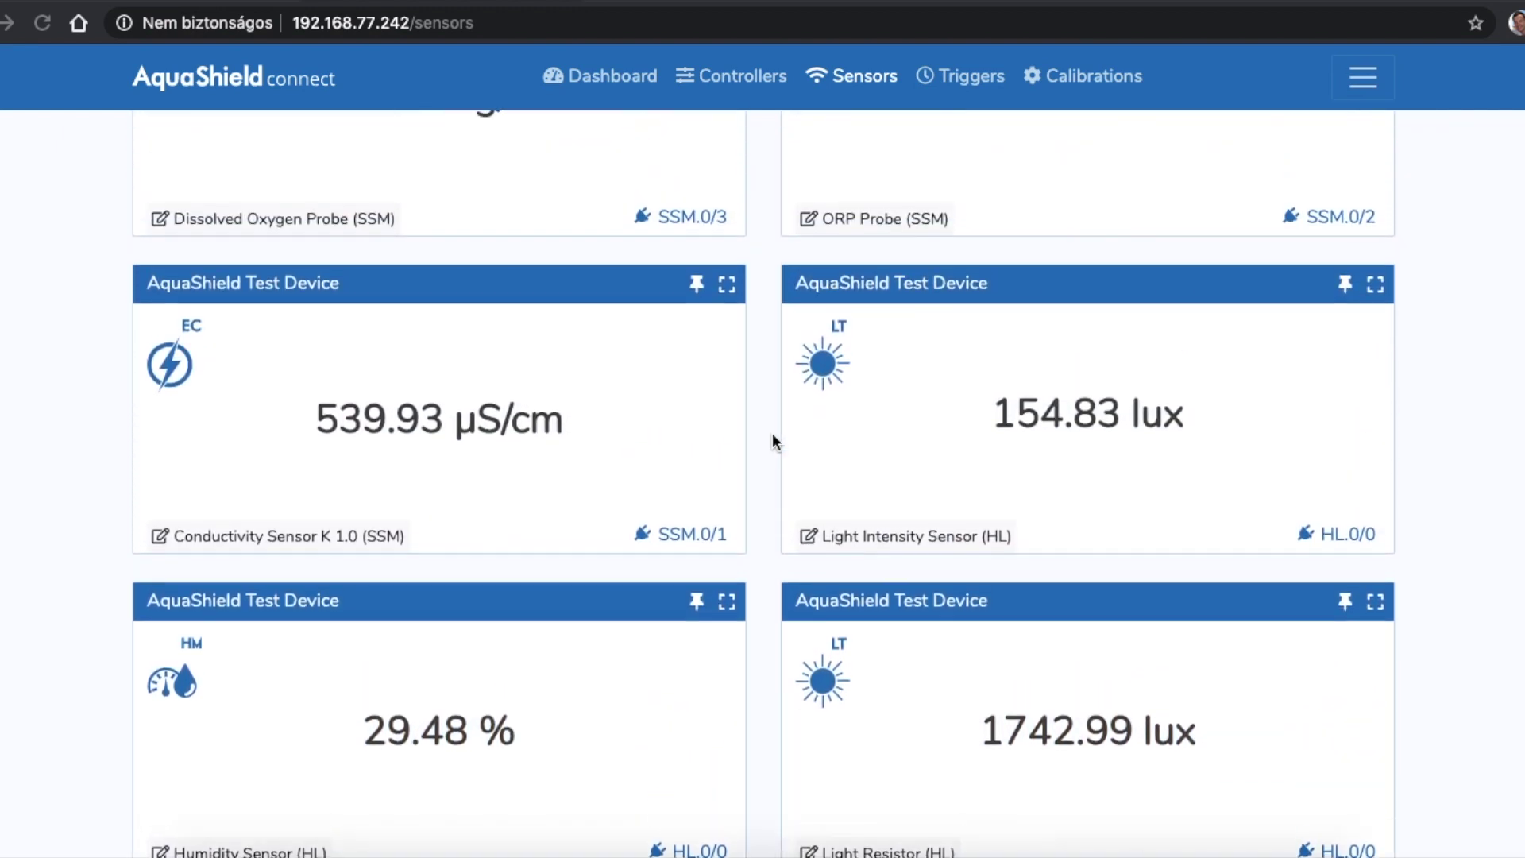
pyautogui.scroll(4, 773, 437)
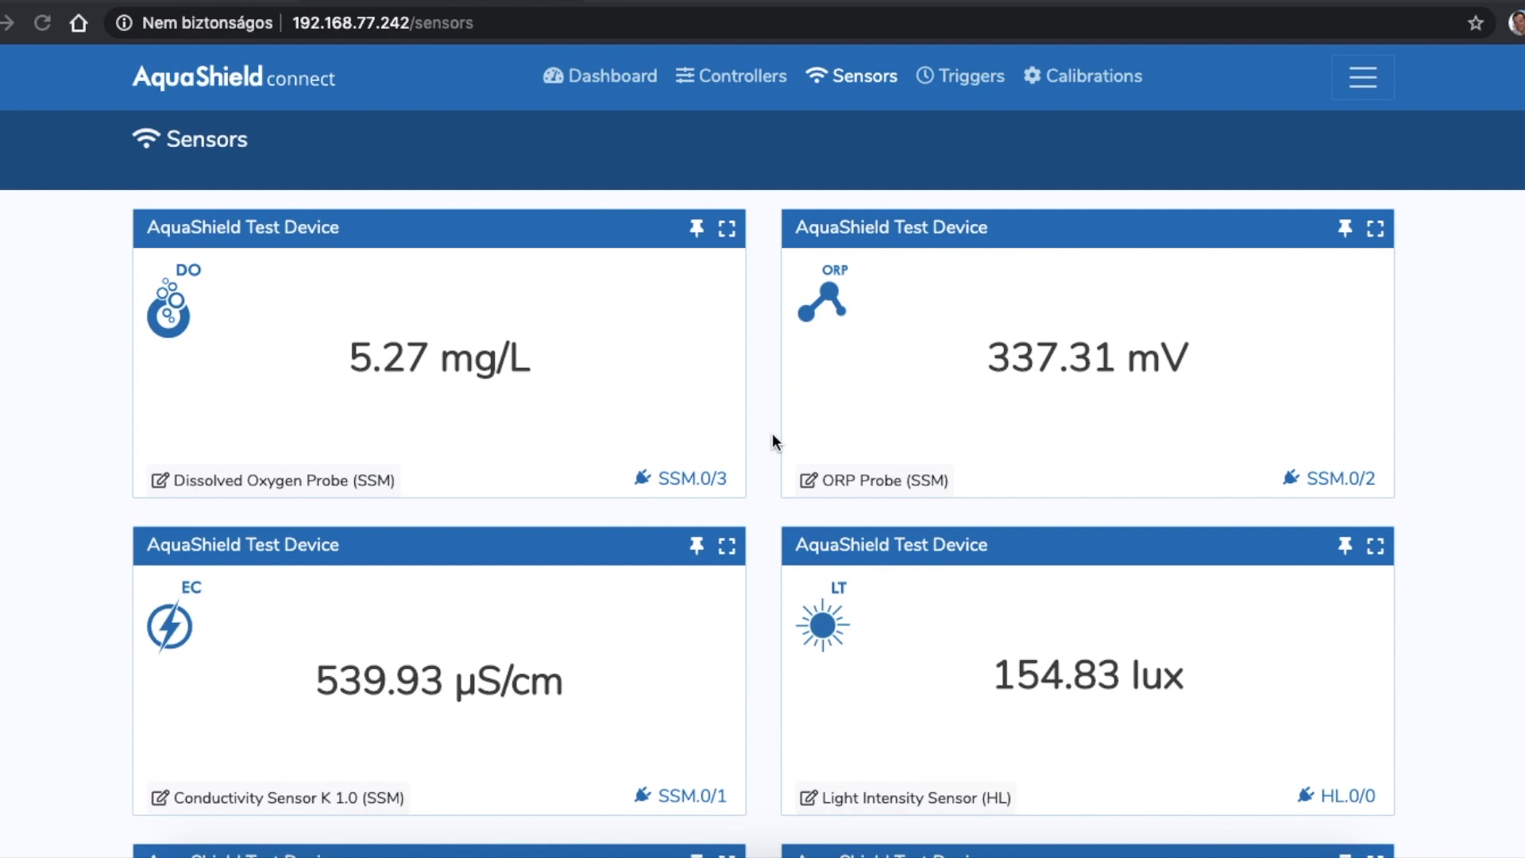
pyautogui.click(695, 555)
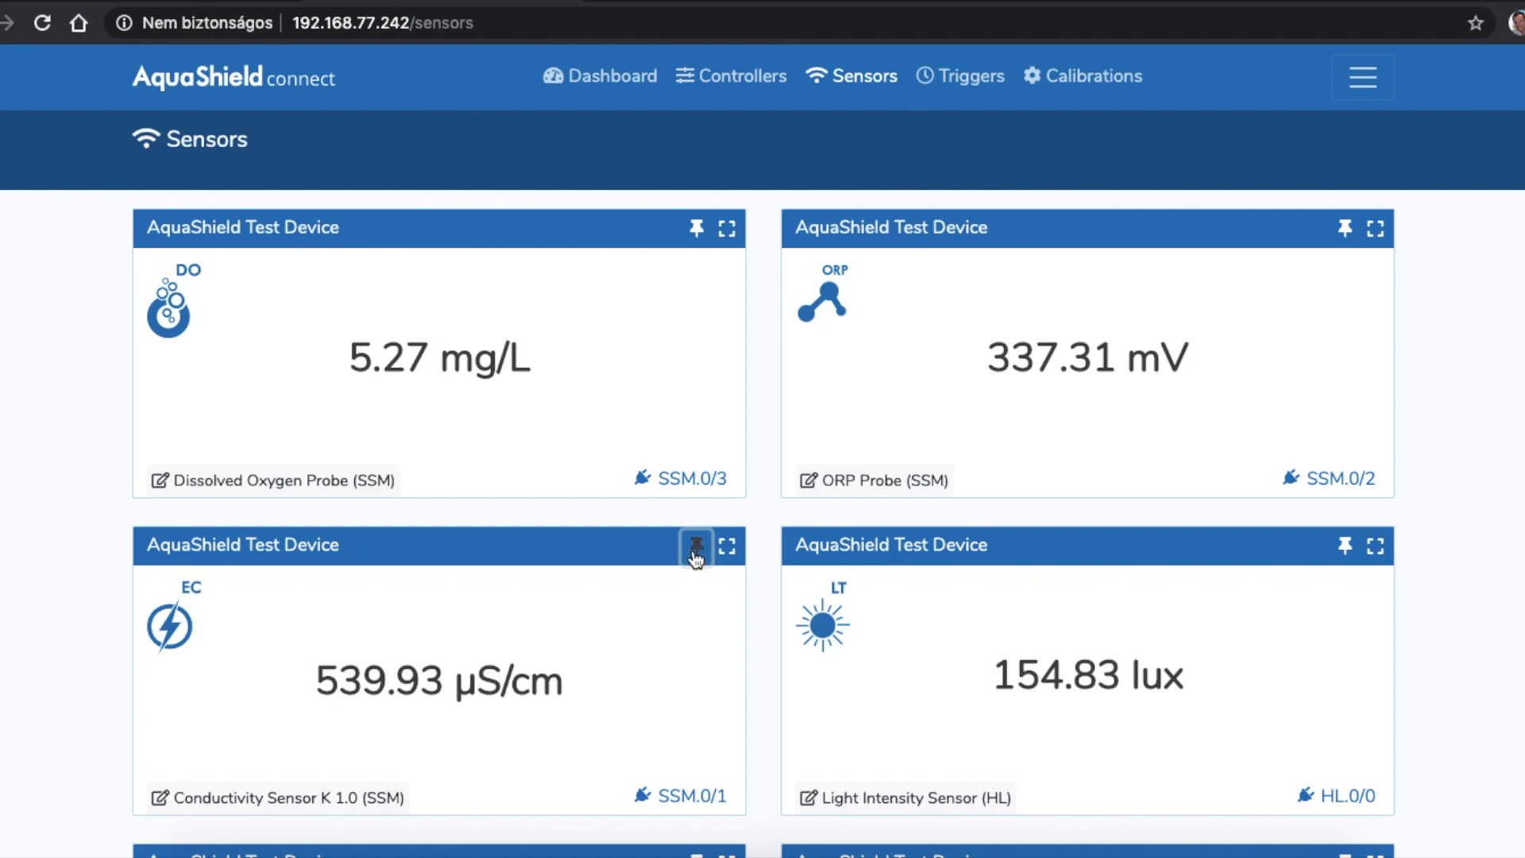
pyautogui.click(1347, 547)
# Expand the PH Probe card to show its 7.62 pH history chart
pyautogui.scroll(-1, 665, 656)
pyautogui.scroll(-8, 665, 656)
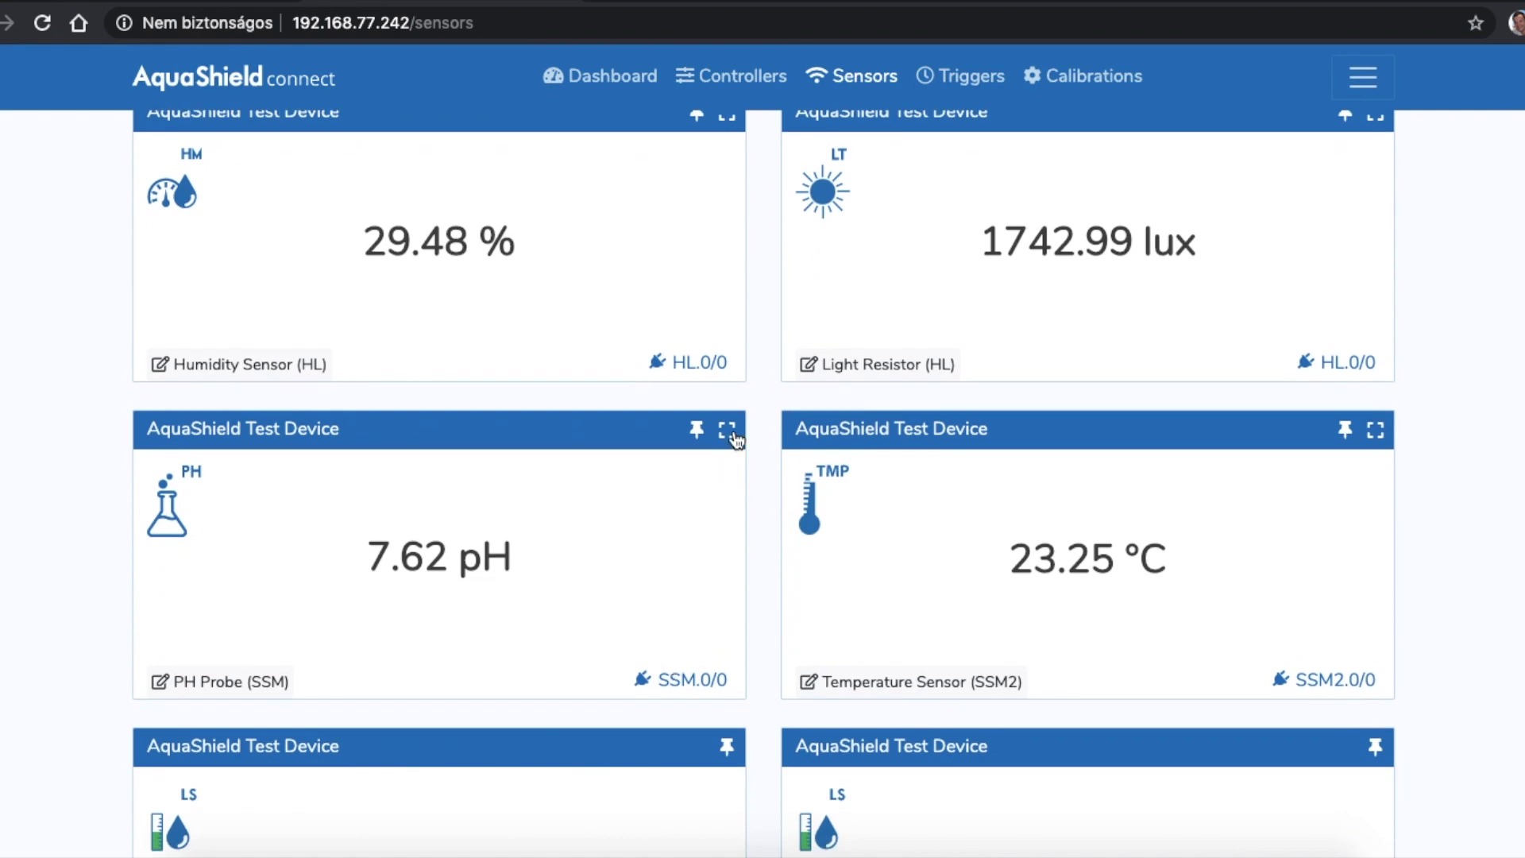
pyautogui.click(728, 431)
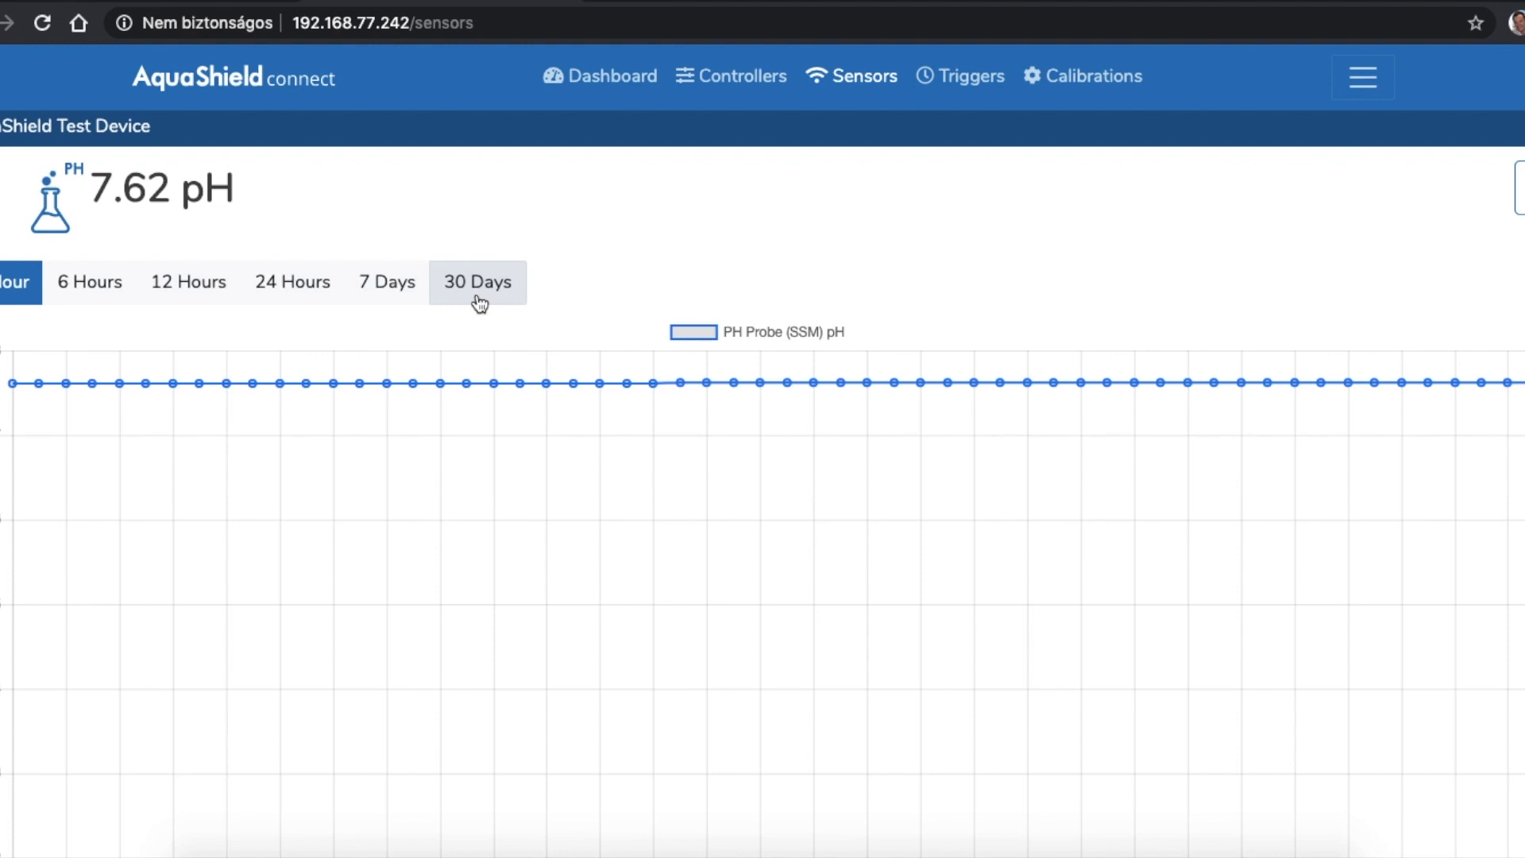
pyautogui.press('Escape')
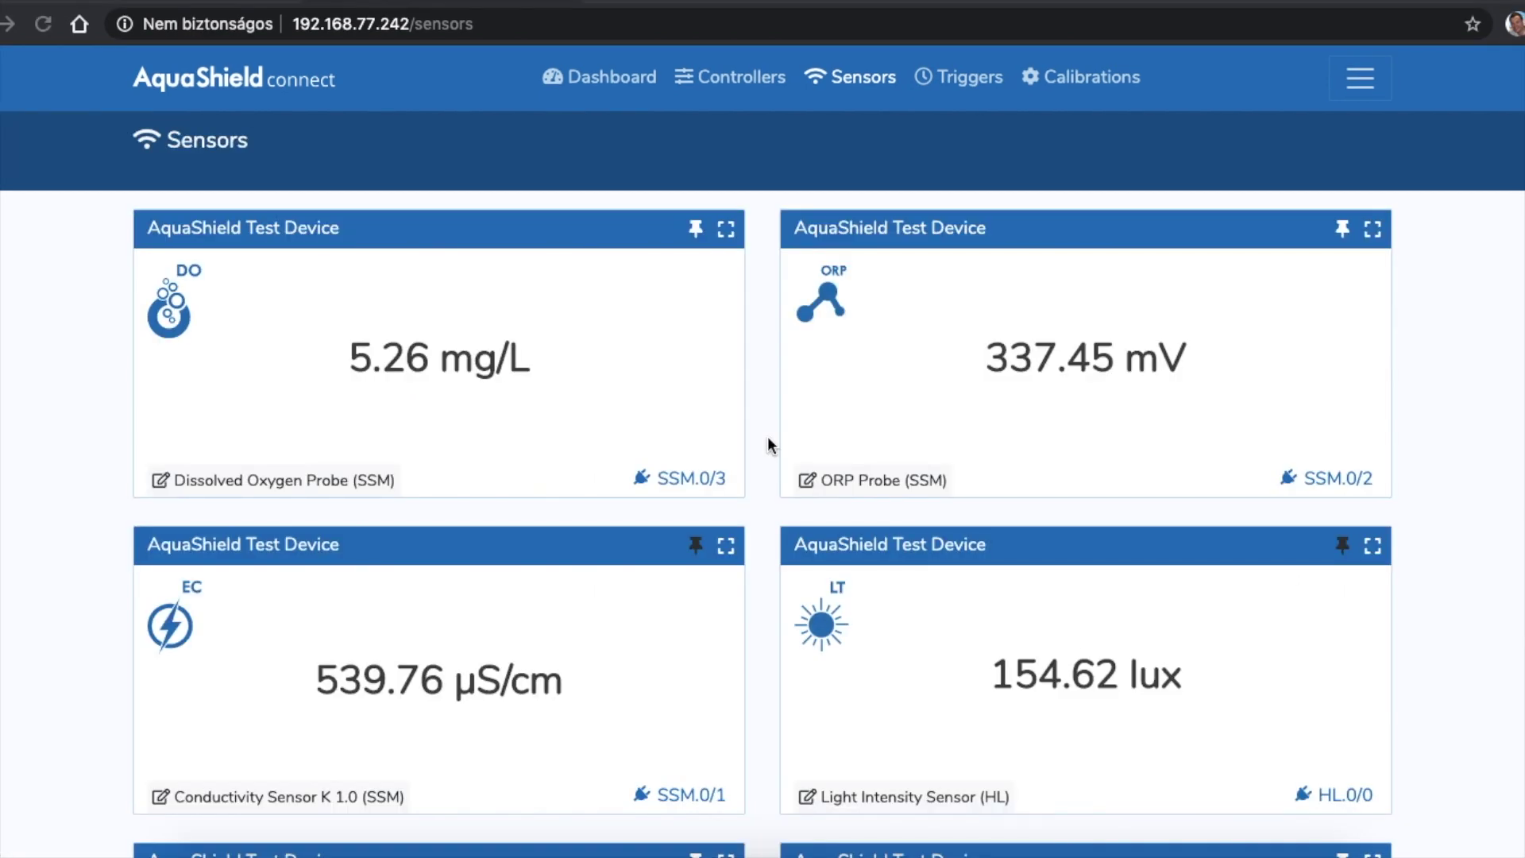
pyautogui.scroll(-3, 768, 441)
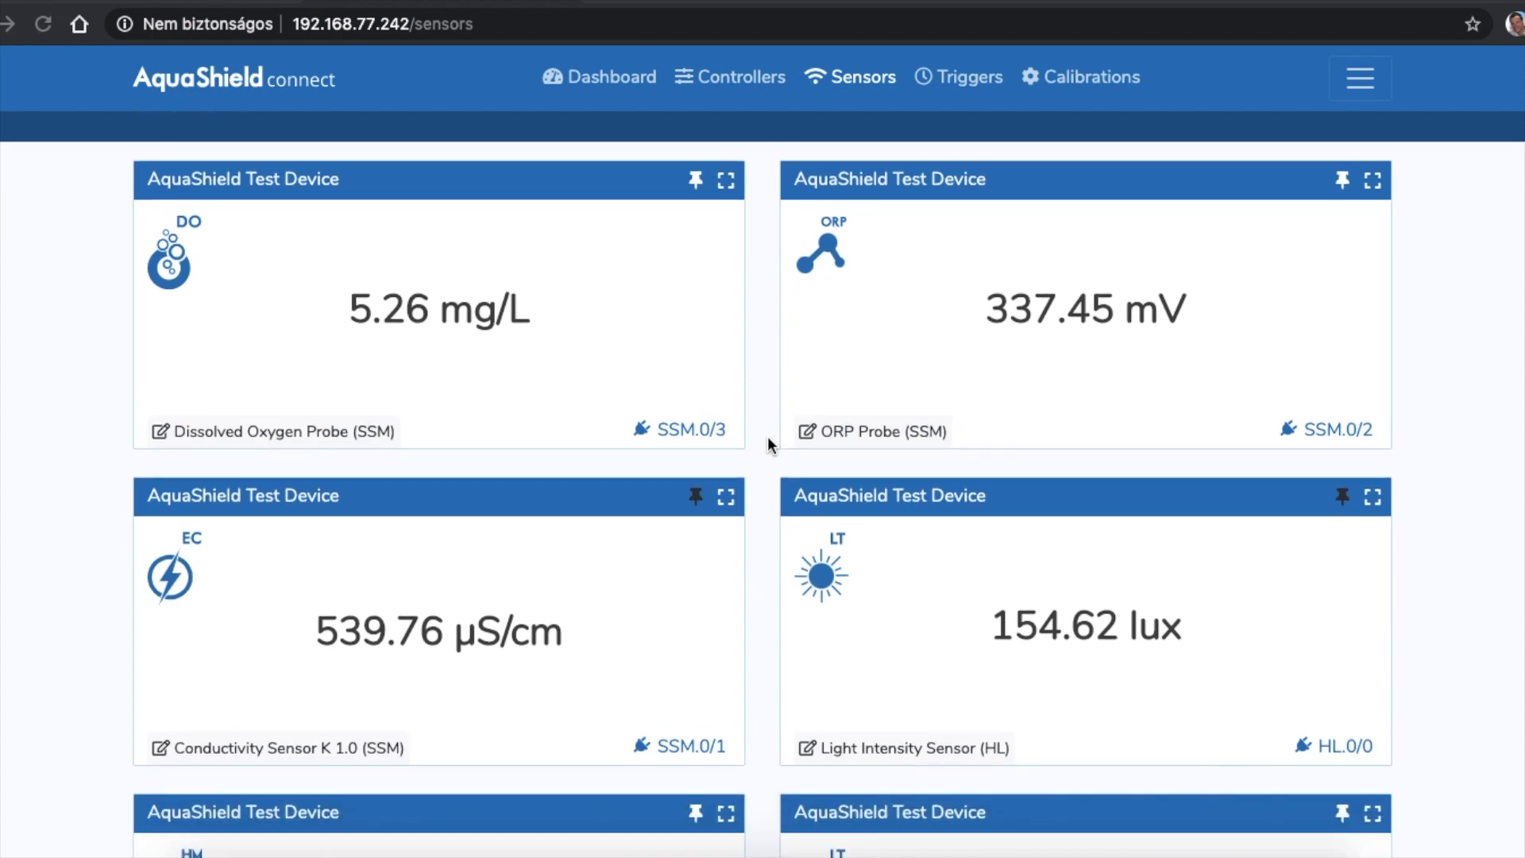
pyautogui.scroll(-5, 767, 436)
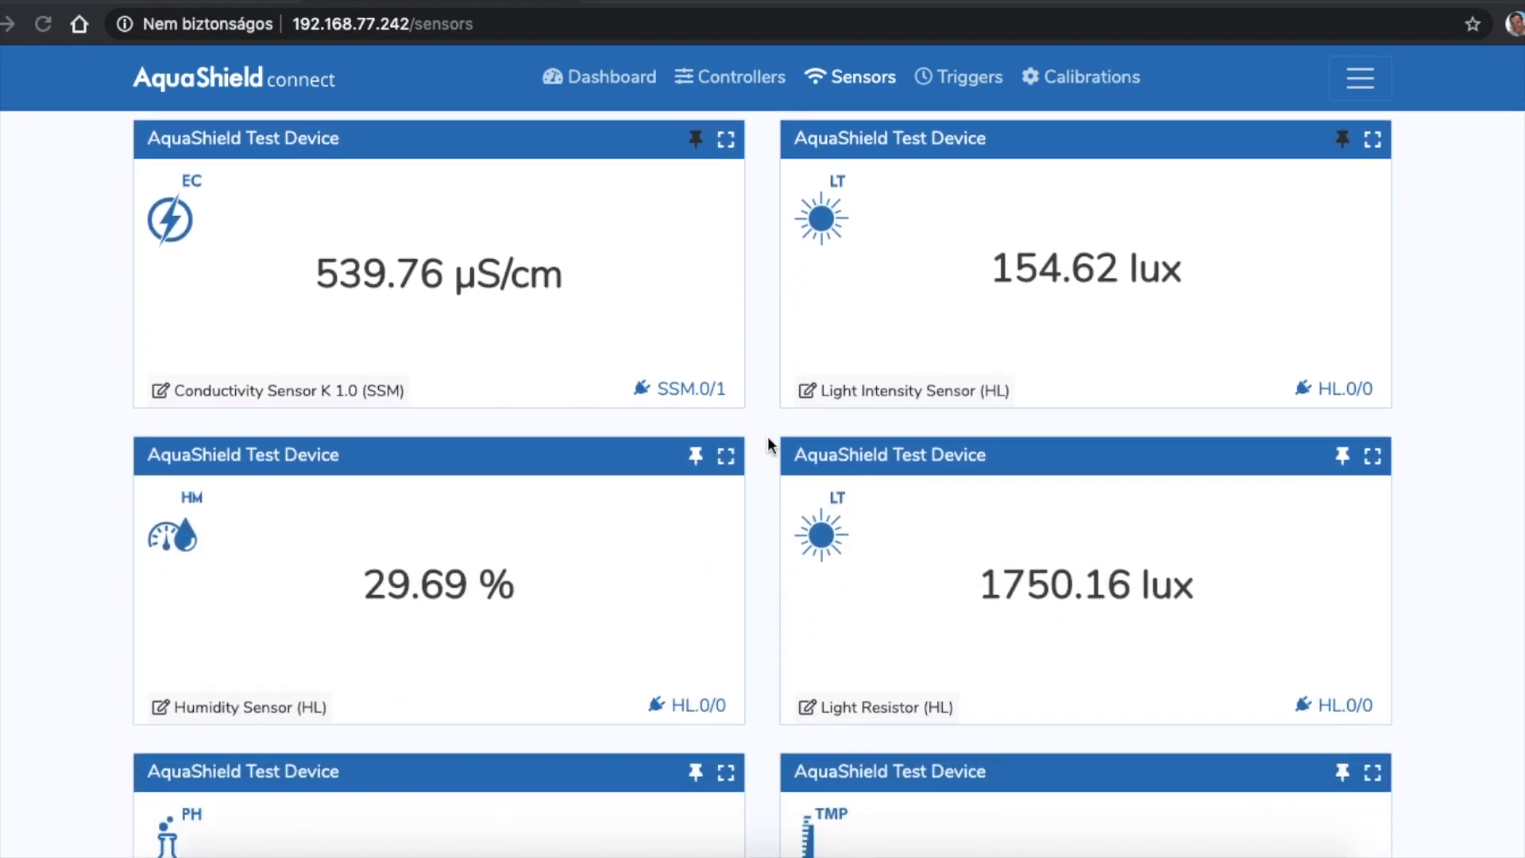
pyautogui.scroll(-2, 768, 441)
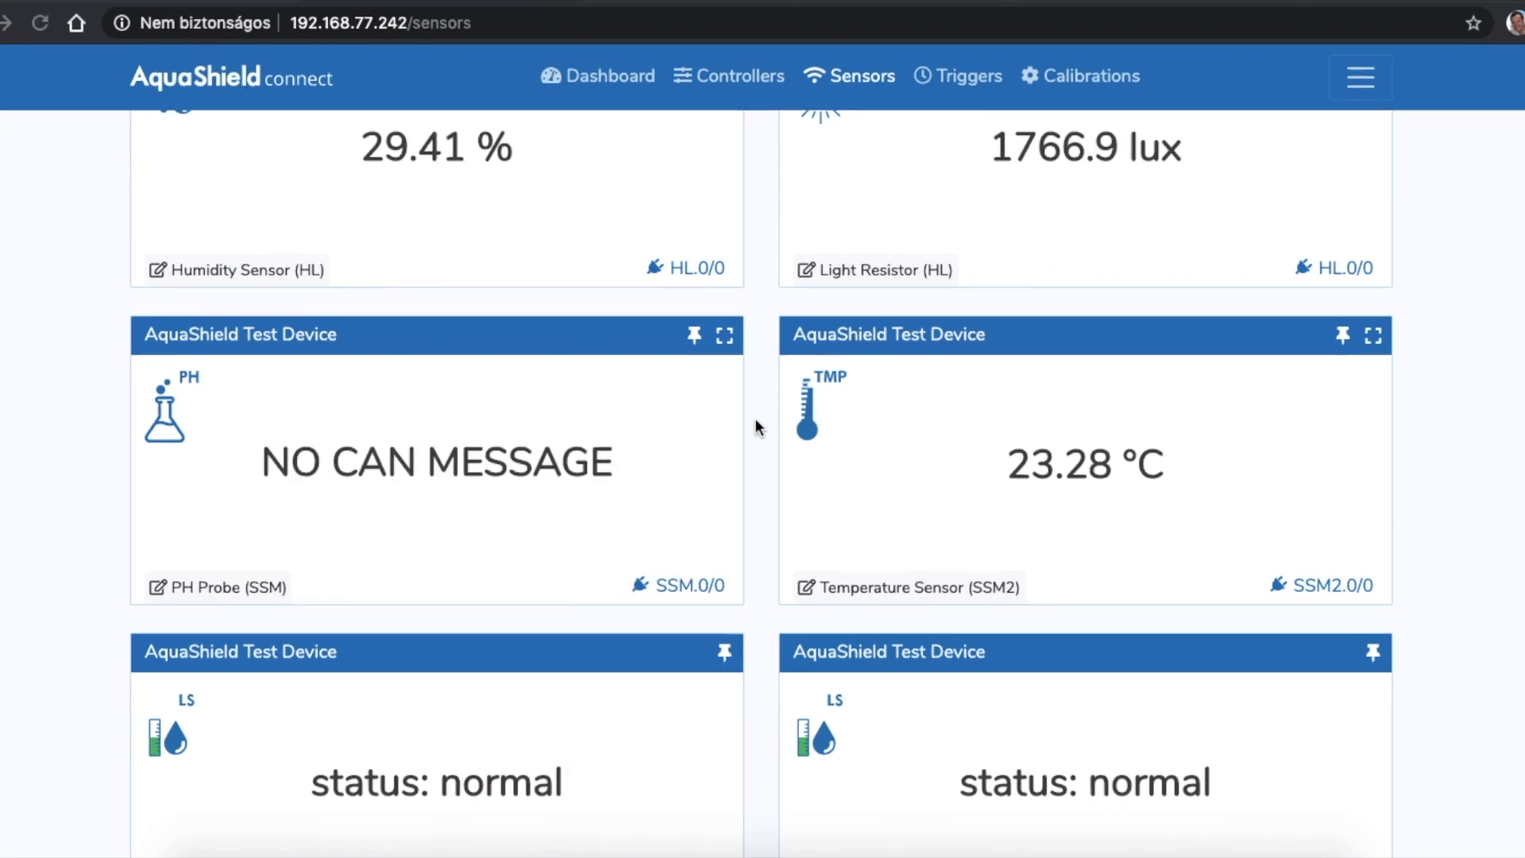
pyautogui.scroll(4, 789, 314)
pyautogui.scroll(4, 791, 318)
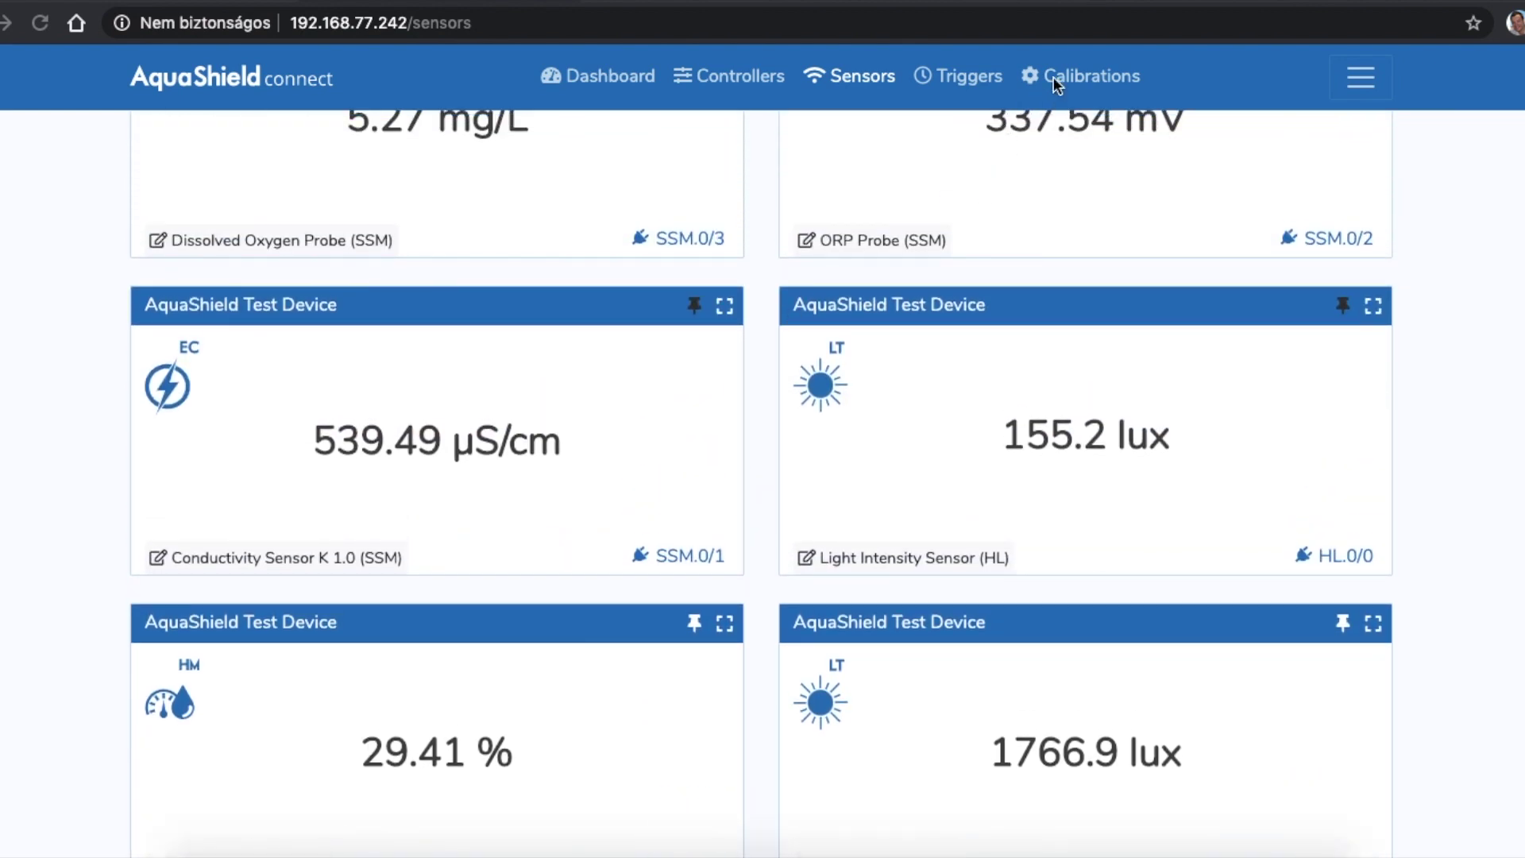
pyautogui.click(1053, 76)
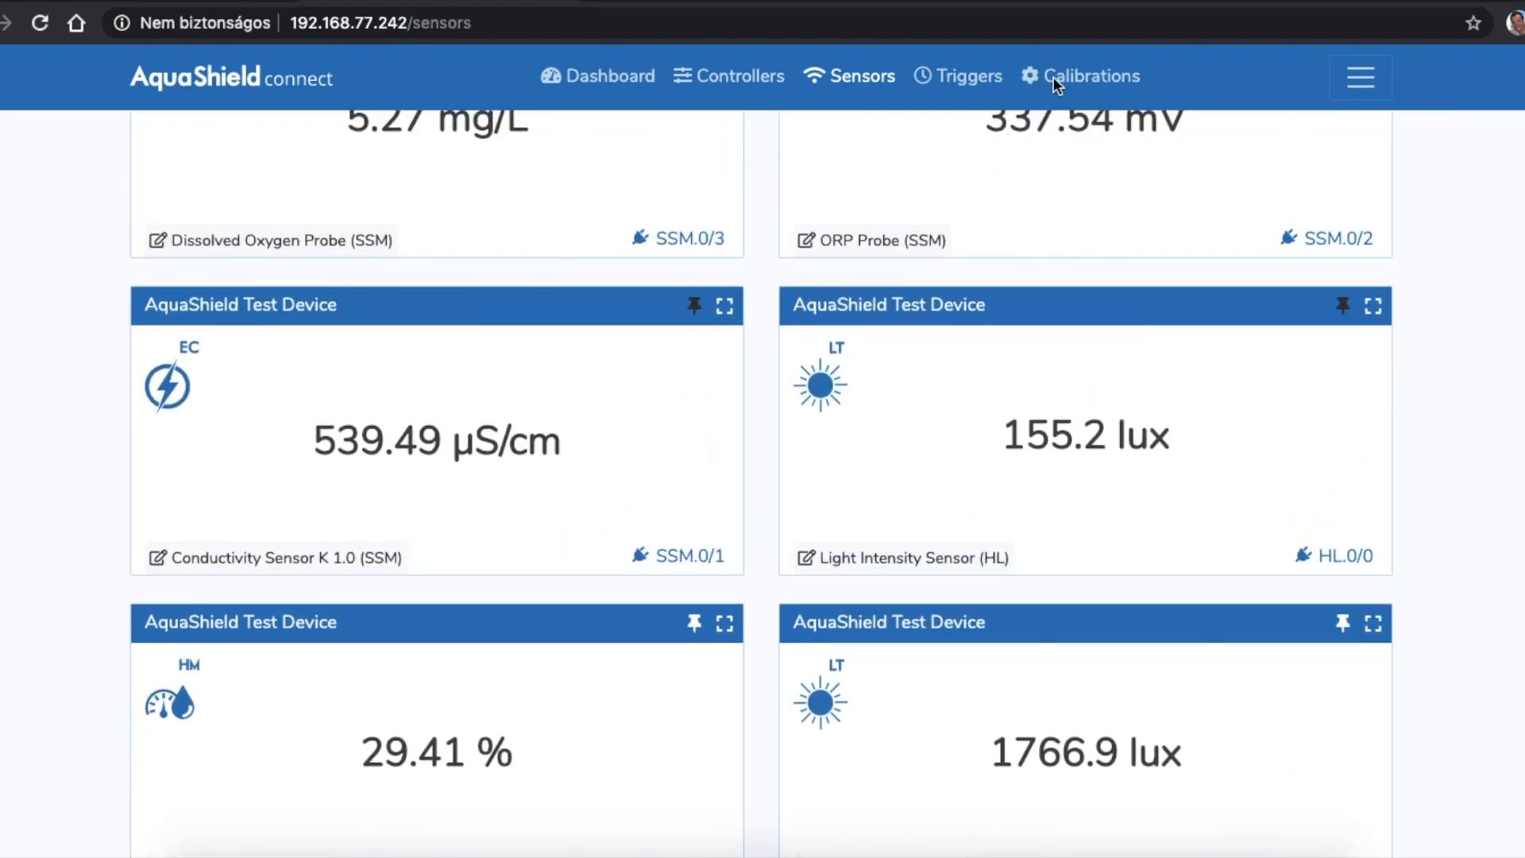
# On Calibrations, open and cancel the ORP and EC calibration point #1 dialogs, then go to Triggers
pyautogui.click(1064, 82)
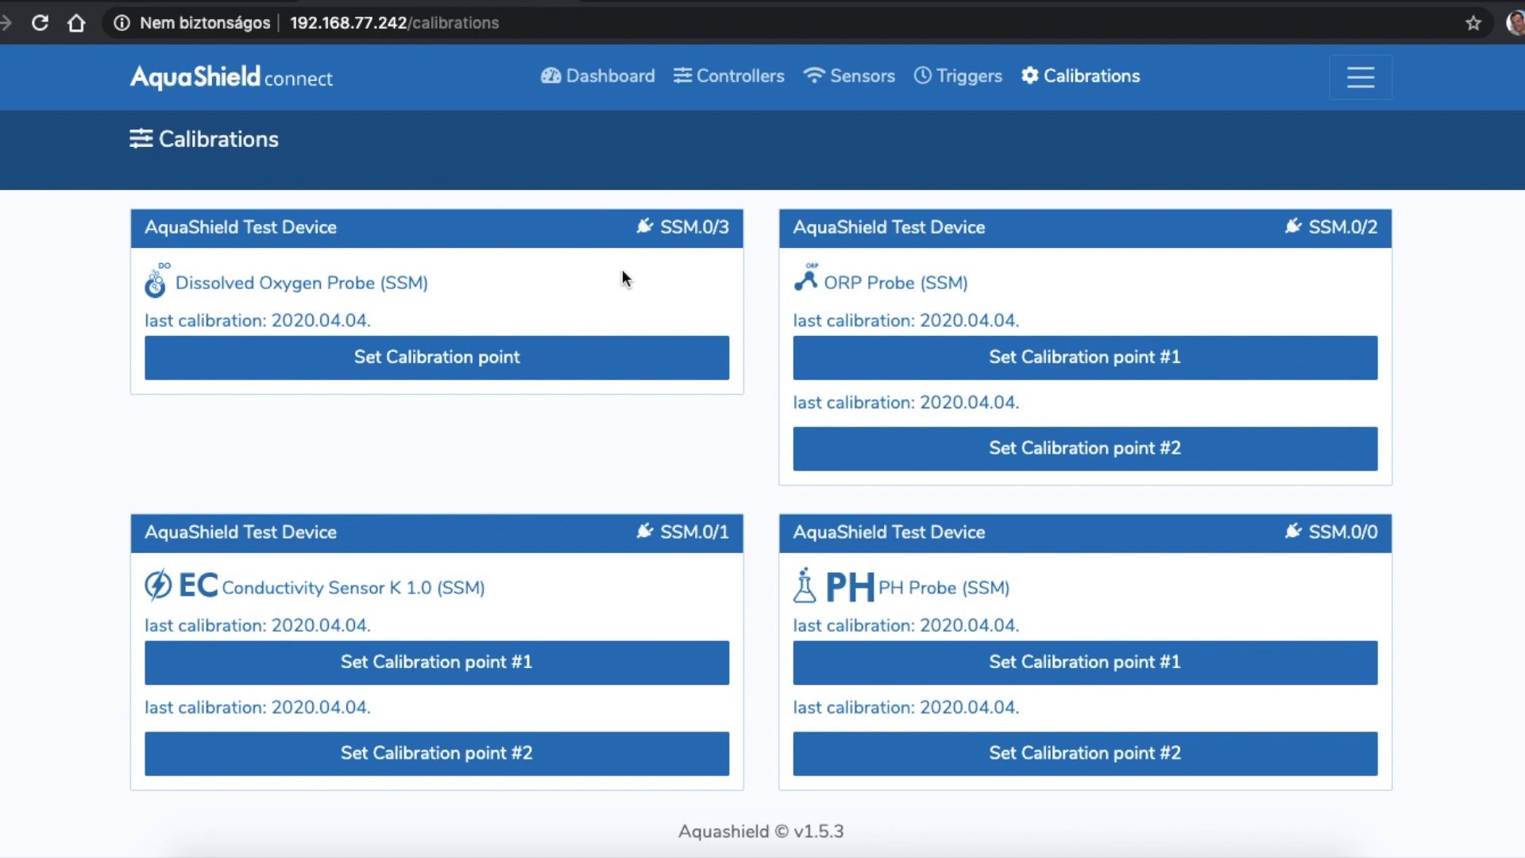
pyautogui.click(931, 365)
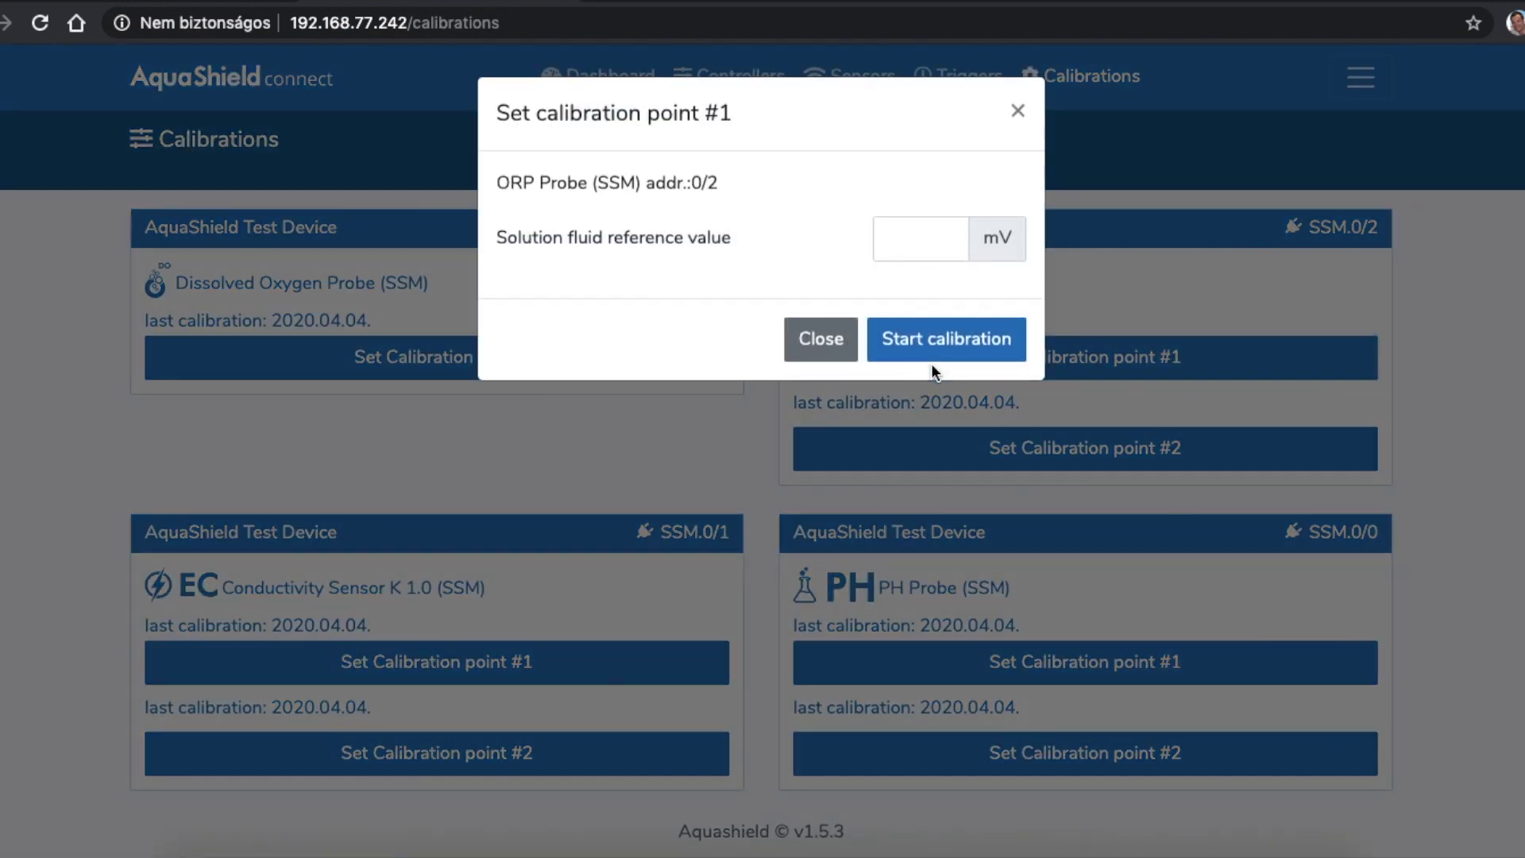
pyautogui.click(843, 343)
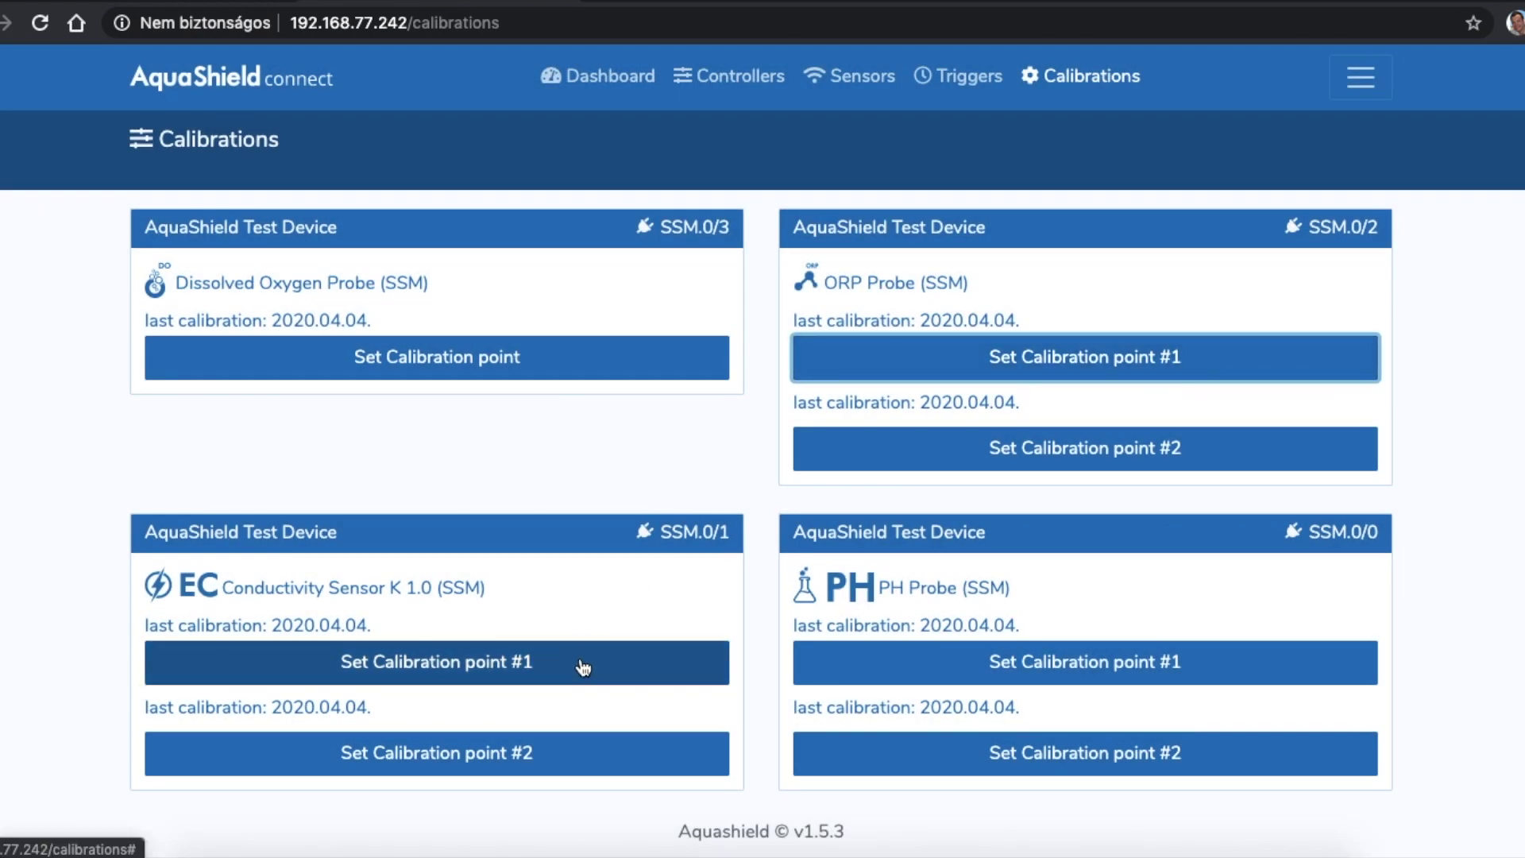
pyautogui.click(578, 662)
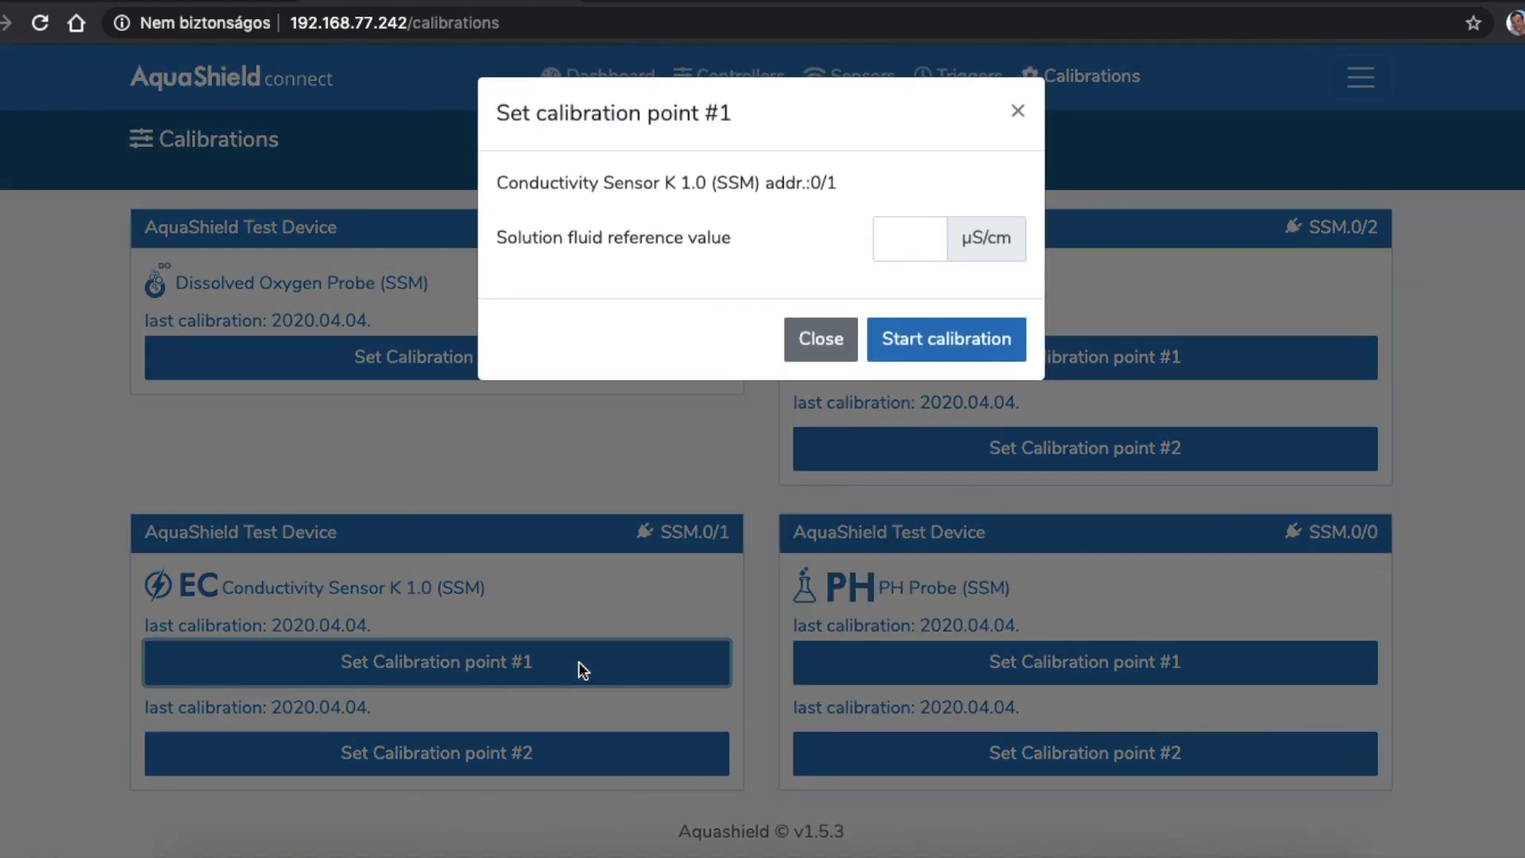
pyautogui.click(826, 342)
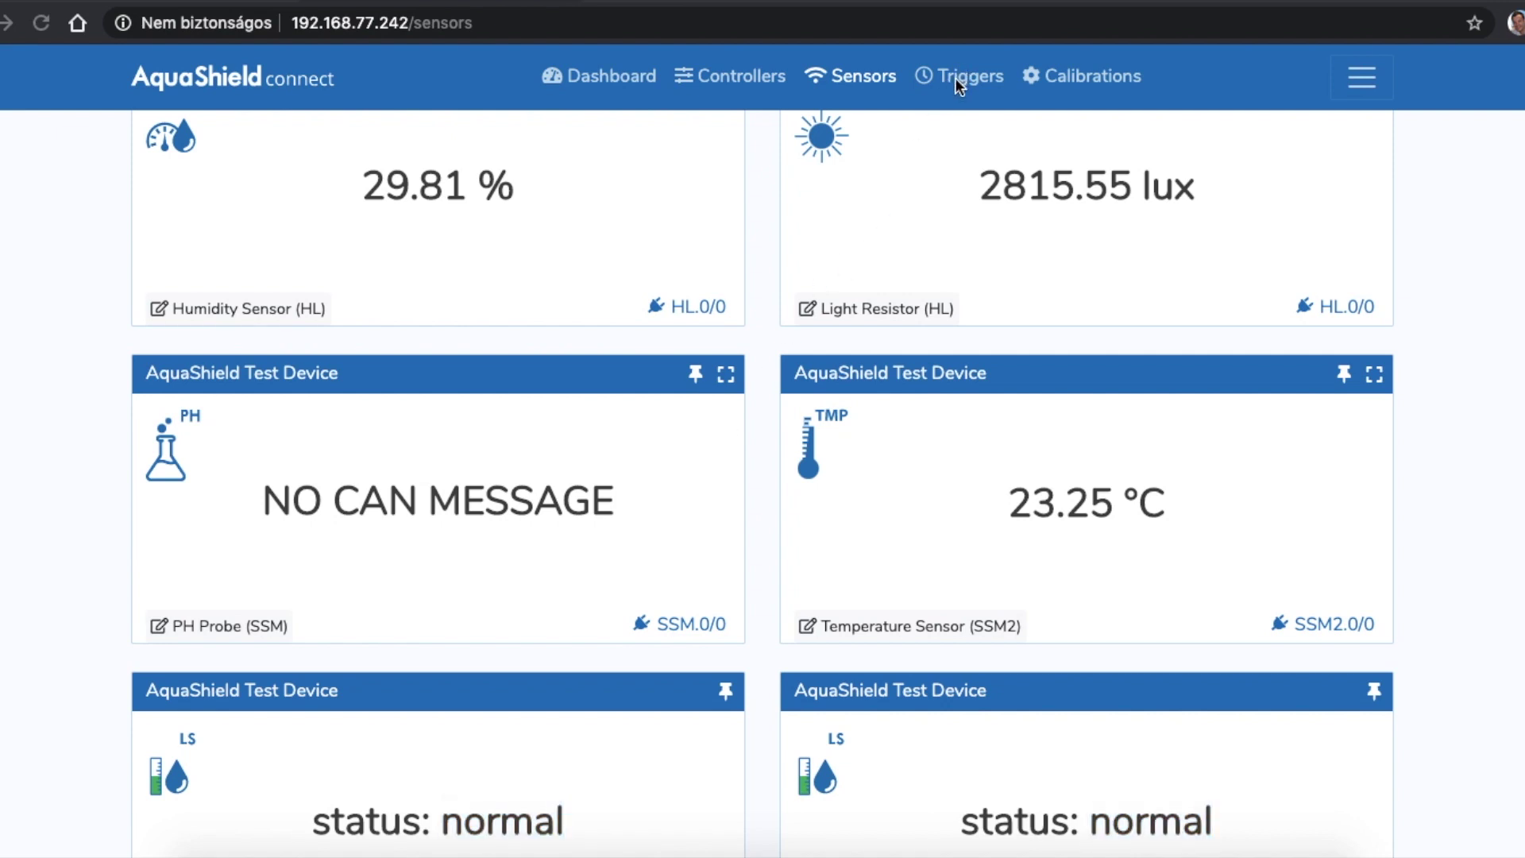
pyautogui.click(979, 84)
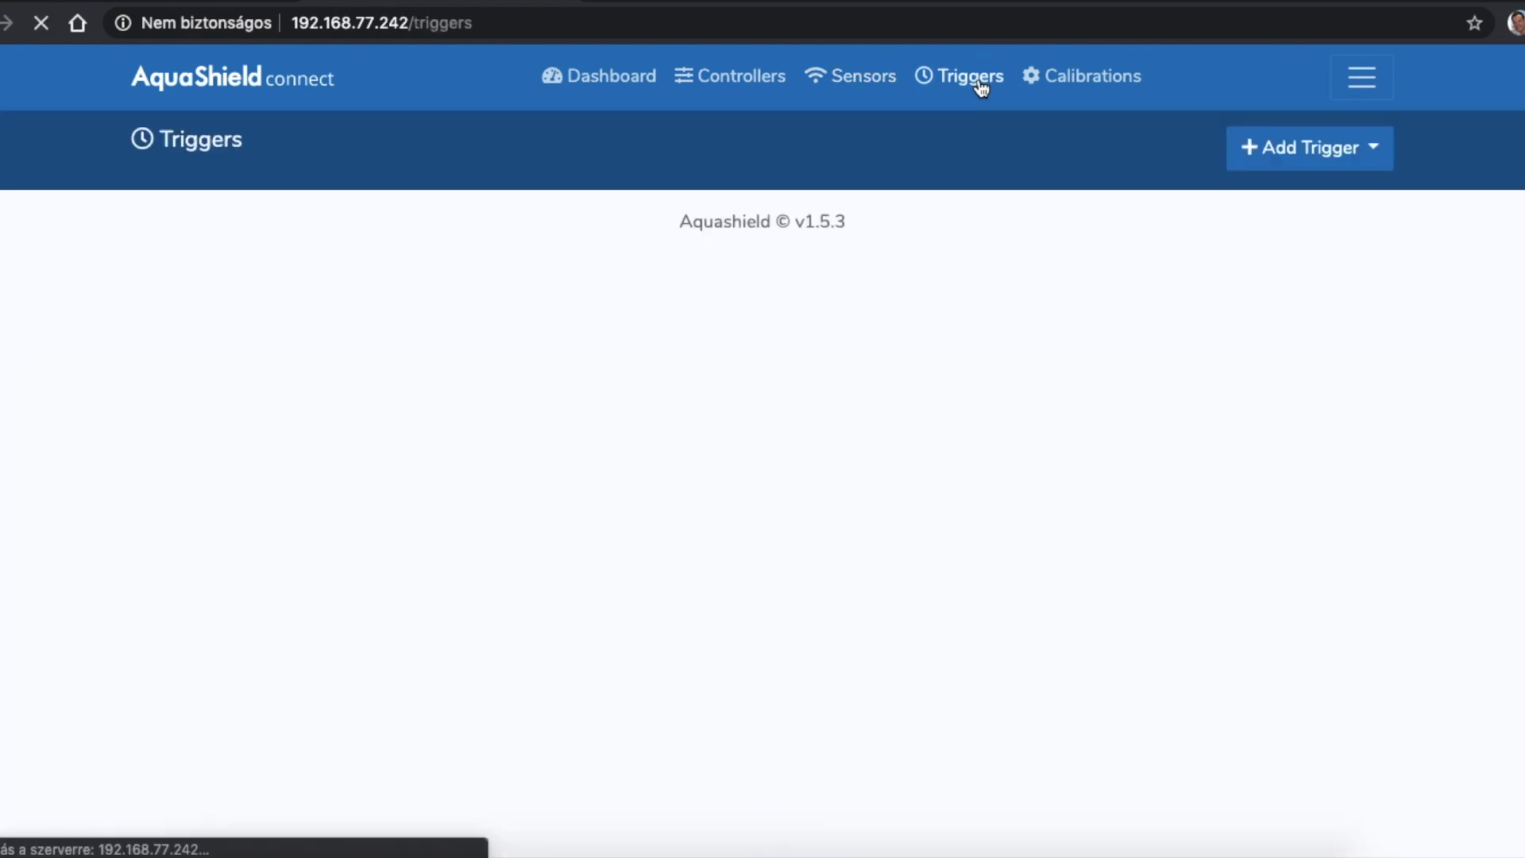
pyautogui.click(1276, 170)
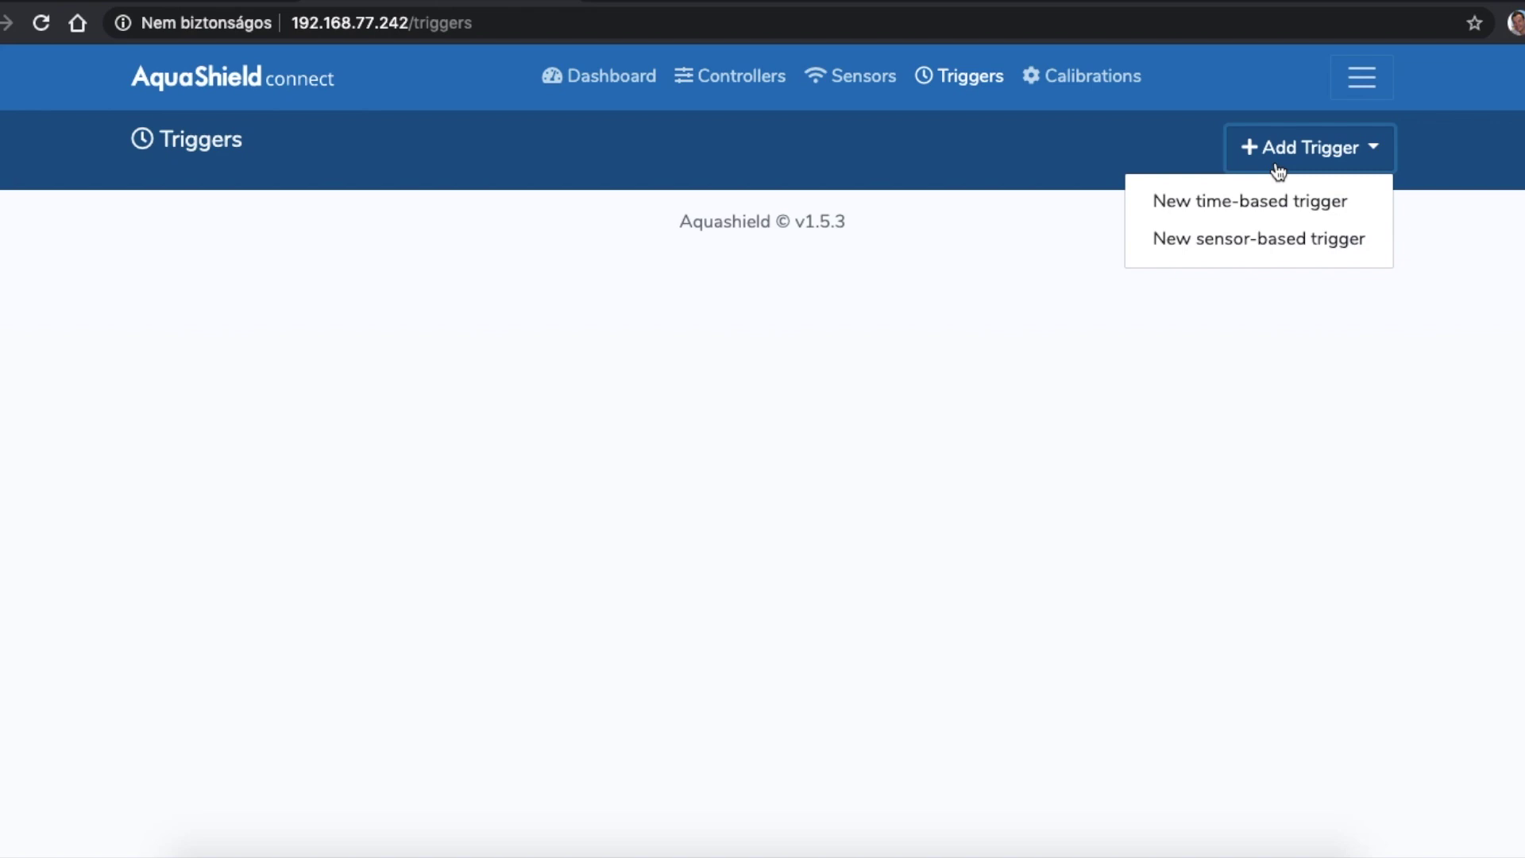
# Start a new time-based trigger that runs daily at 08:00
pyautogui.click(1273, 210)
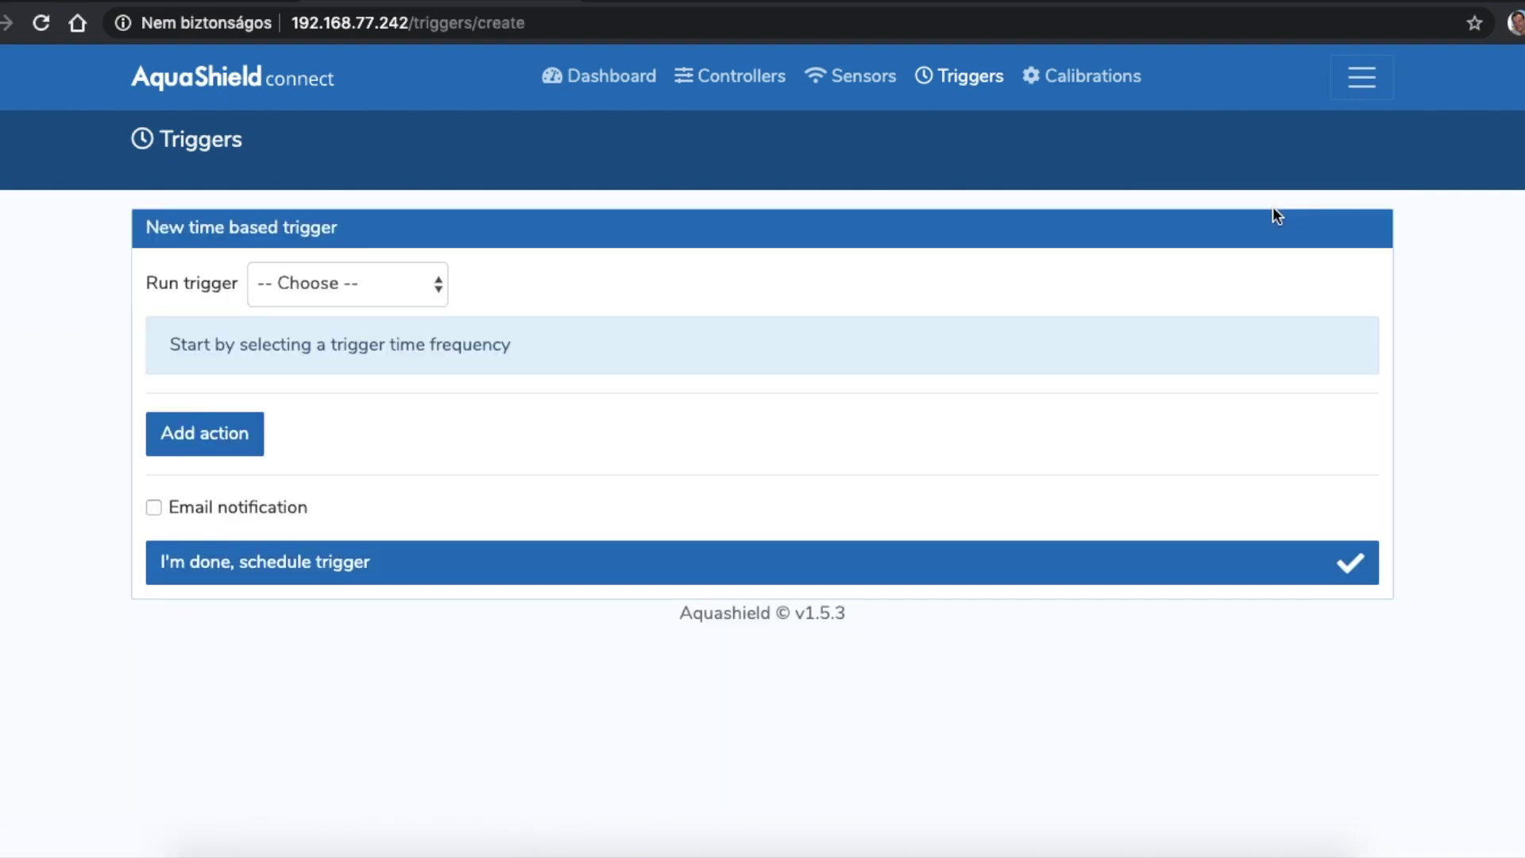
pyautogui.click(394, 283)
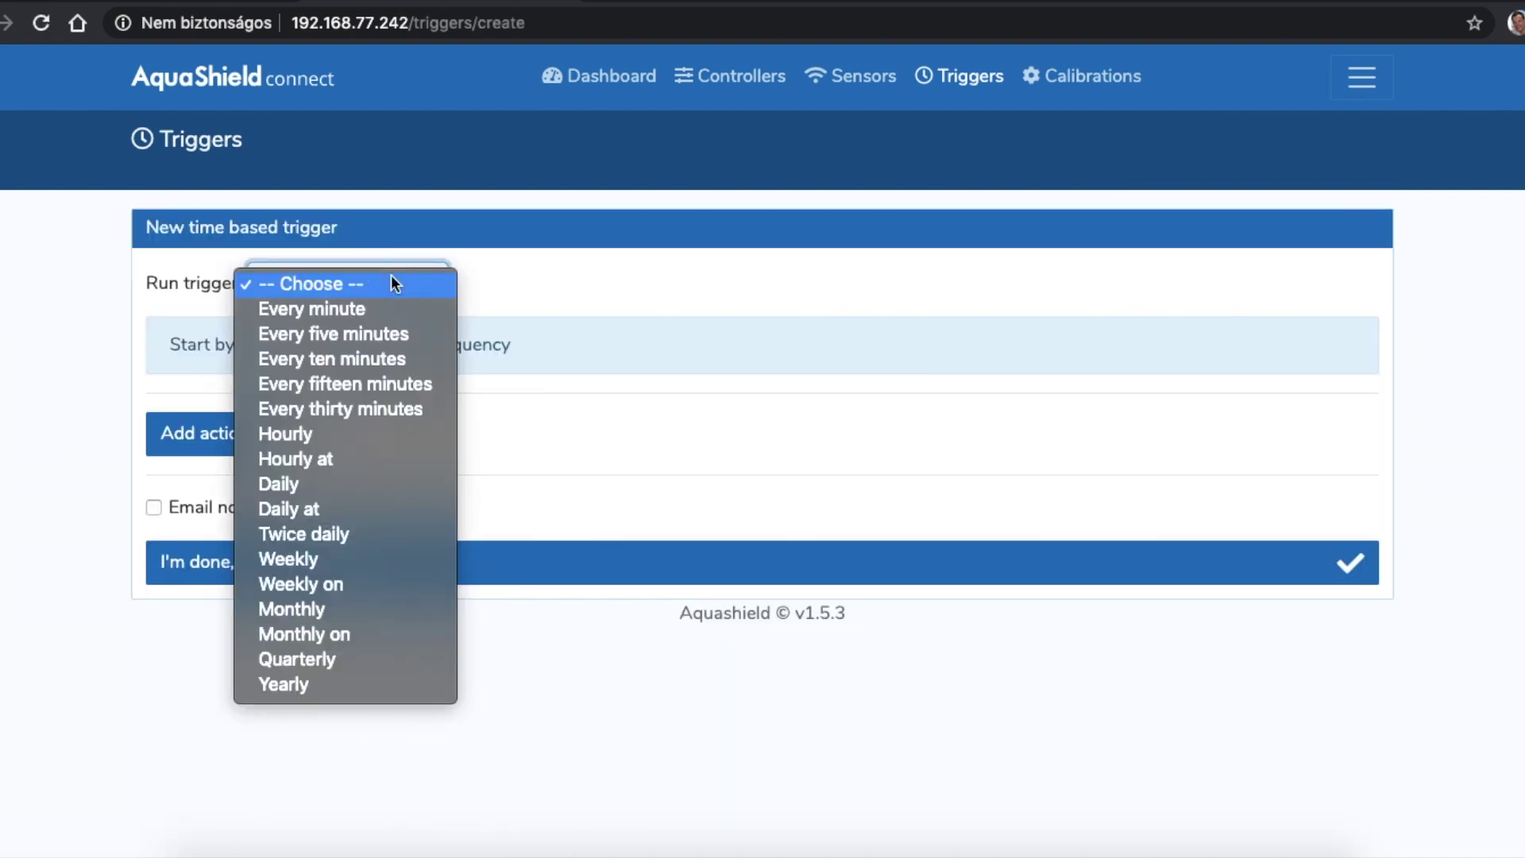
pyautogui.click(337, 506)
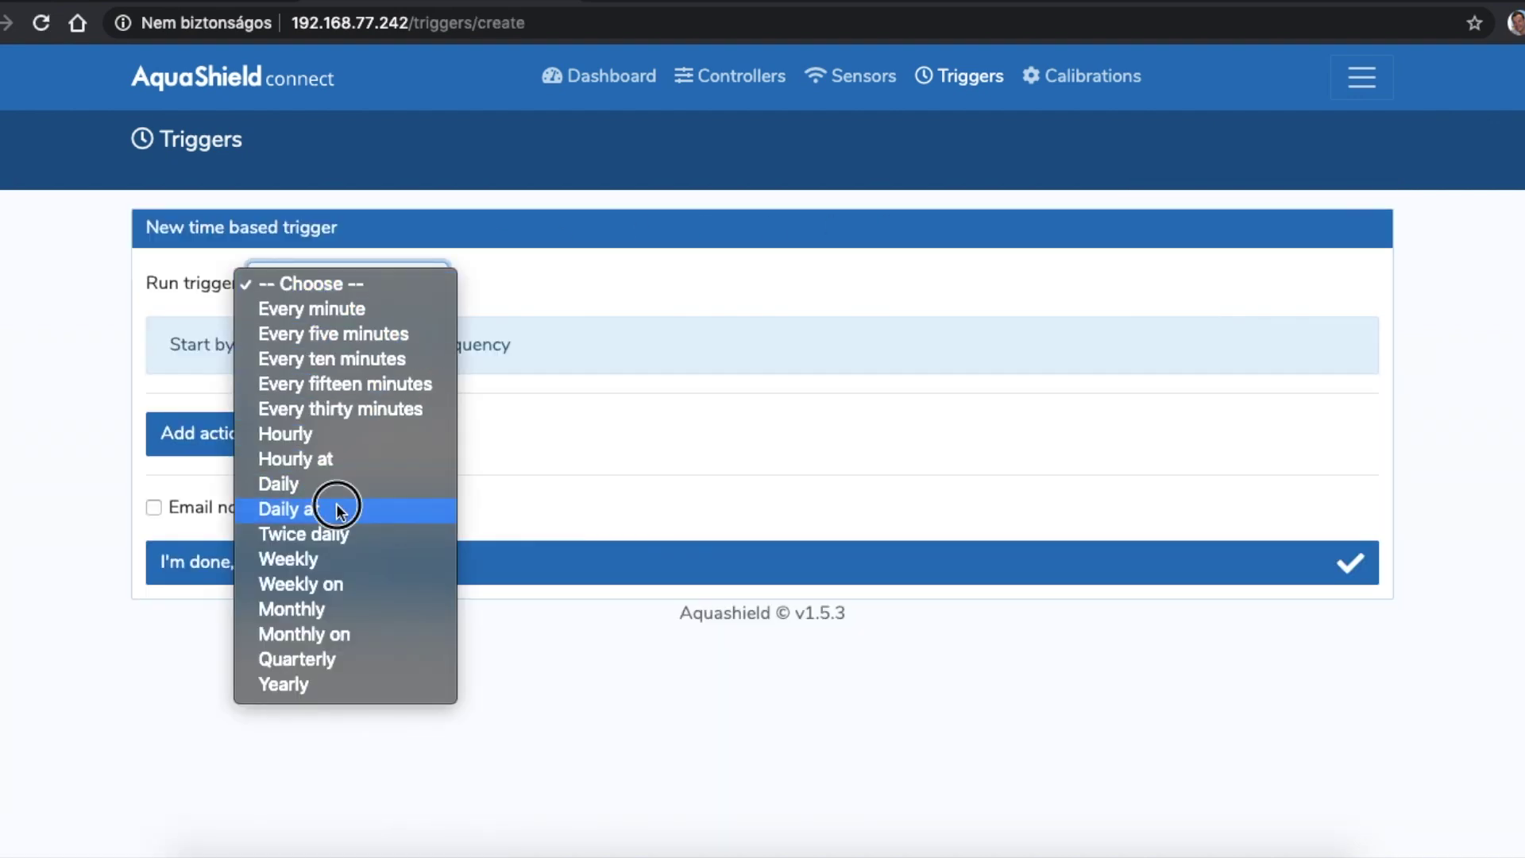
pyautogui.click(552, 287)
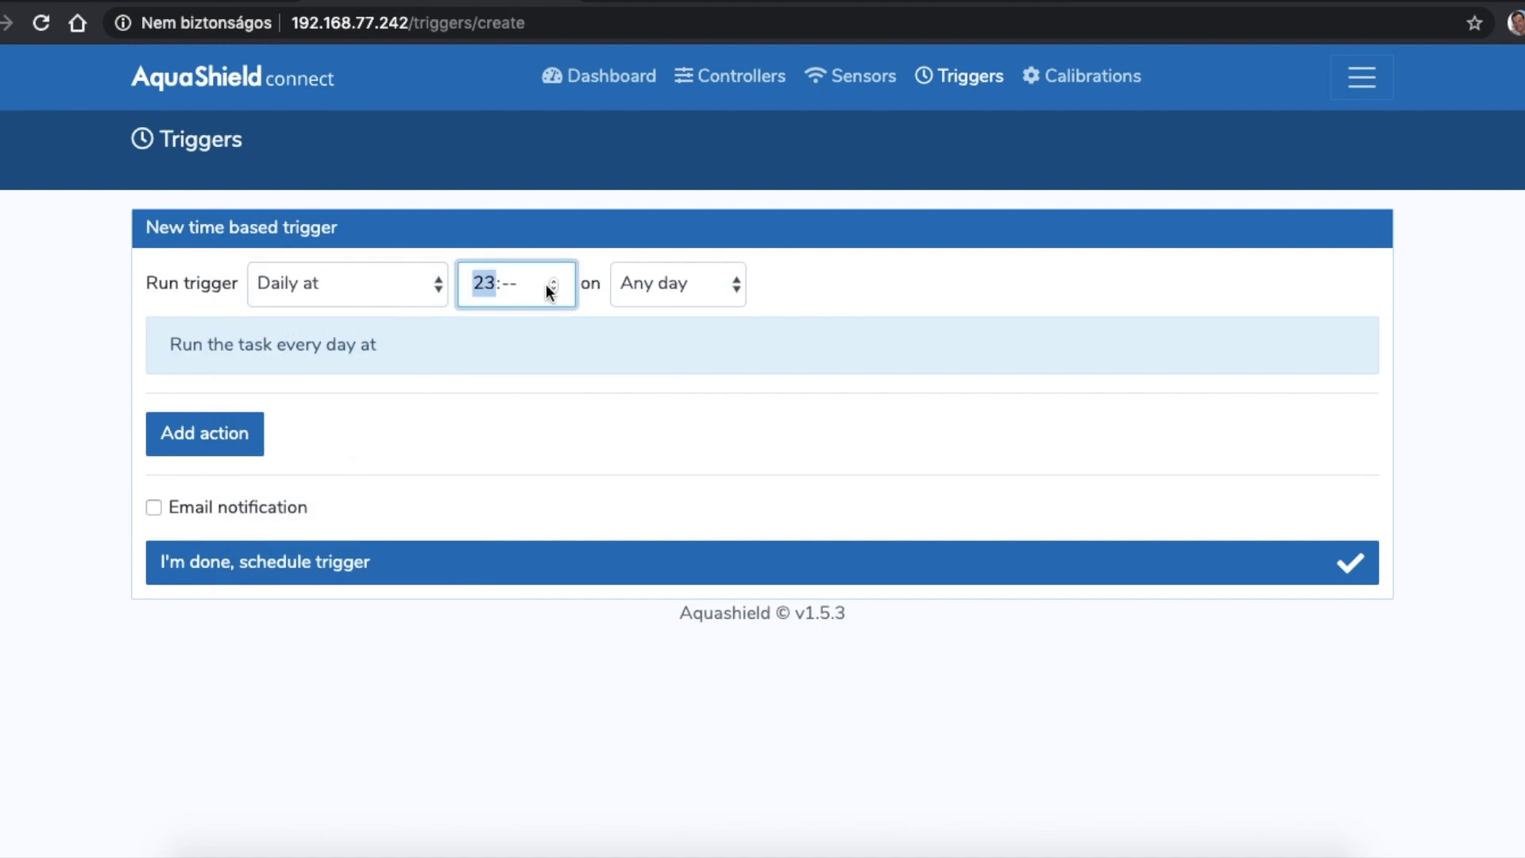
pyautogui.write('08:00')
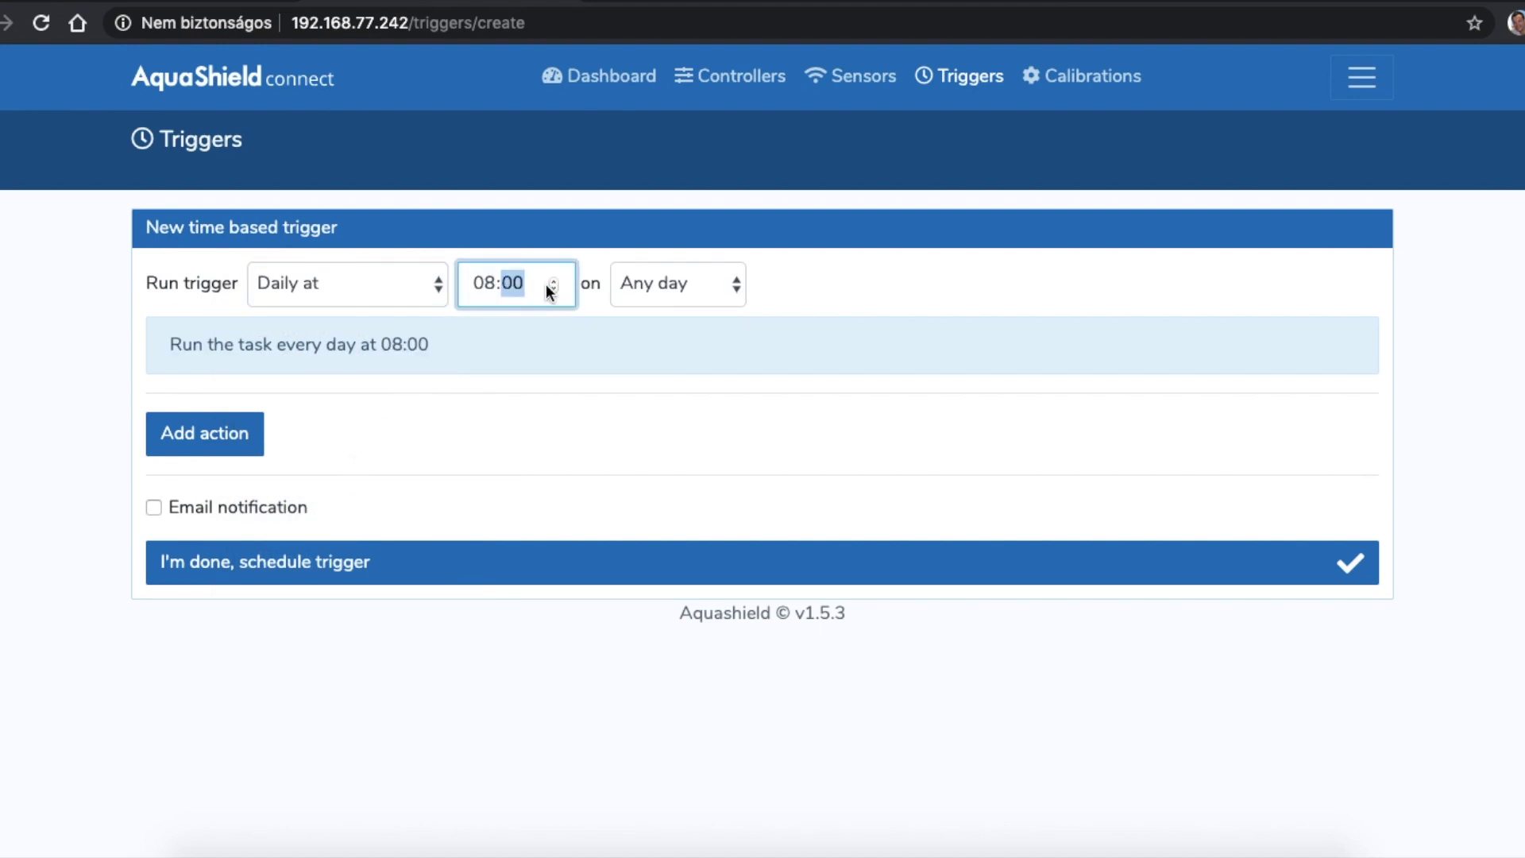
pyautogui.press('Tab')
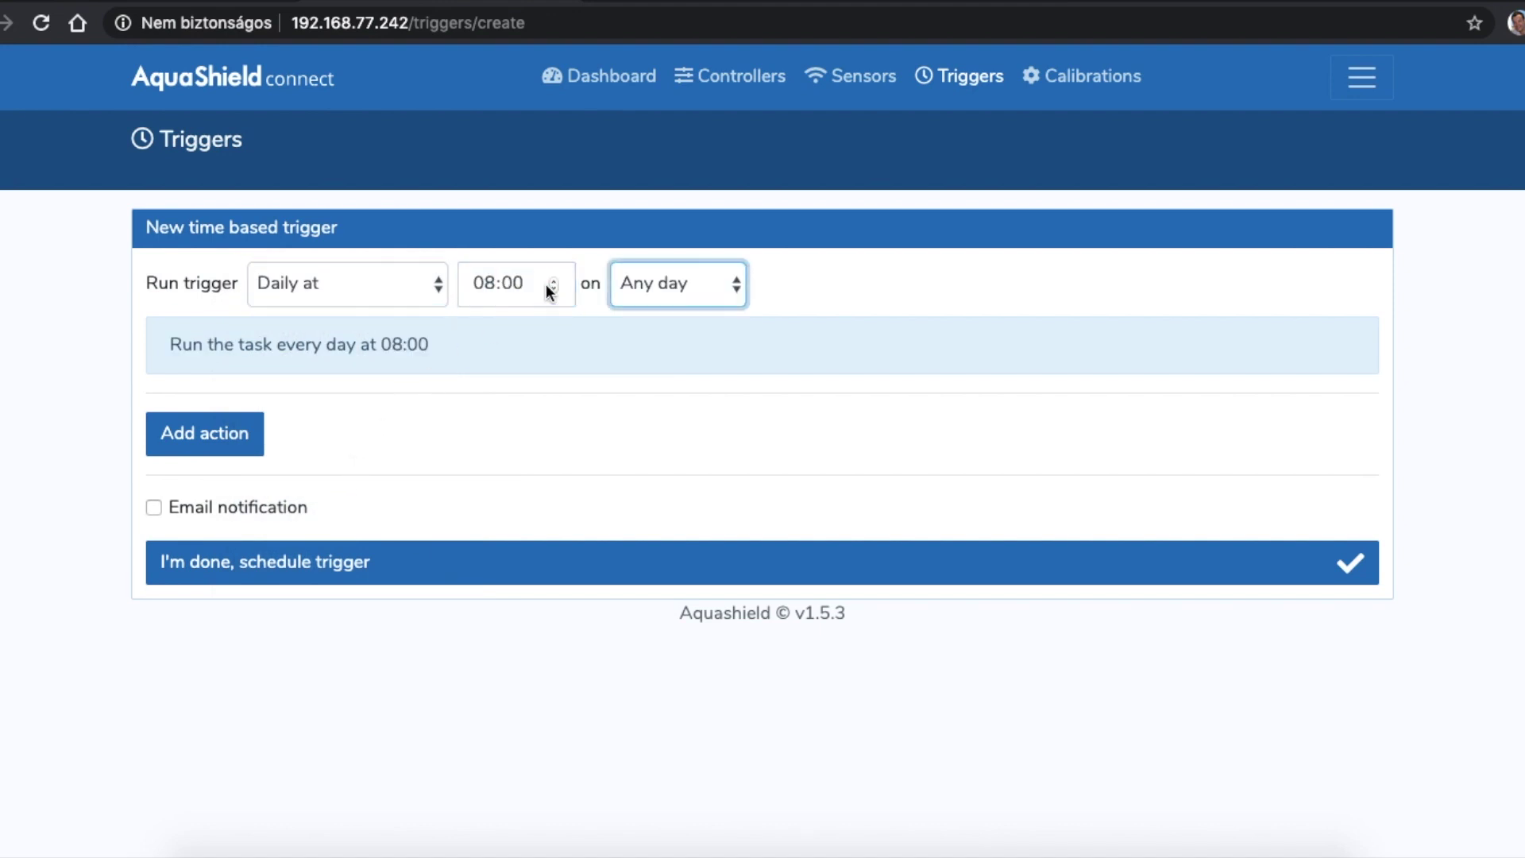
# Add a switch action turning Grow Light #1 on for 12 hours and schedule the trigger
pyautogui.click(209, 433)
pyautogui.click(209, 432)
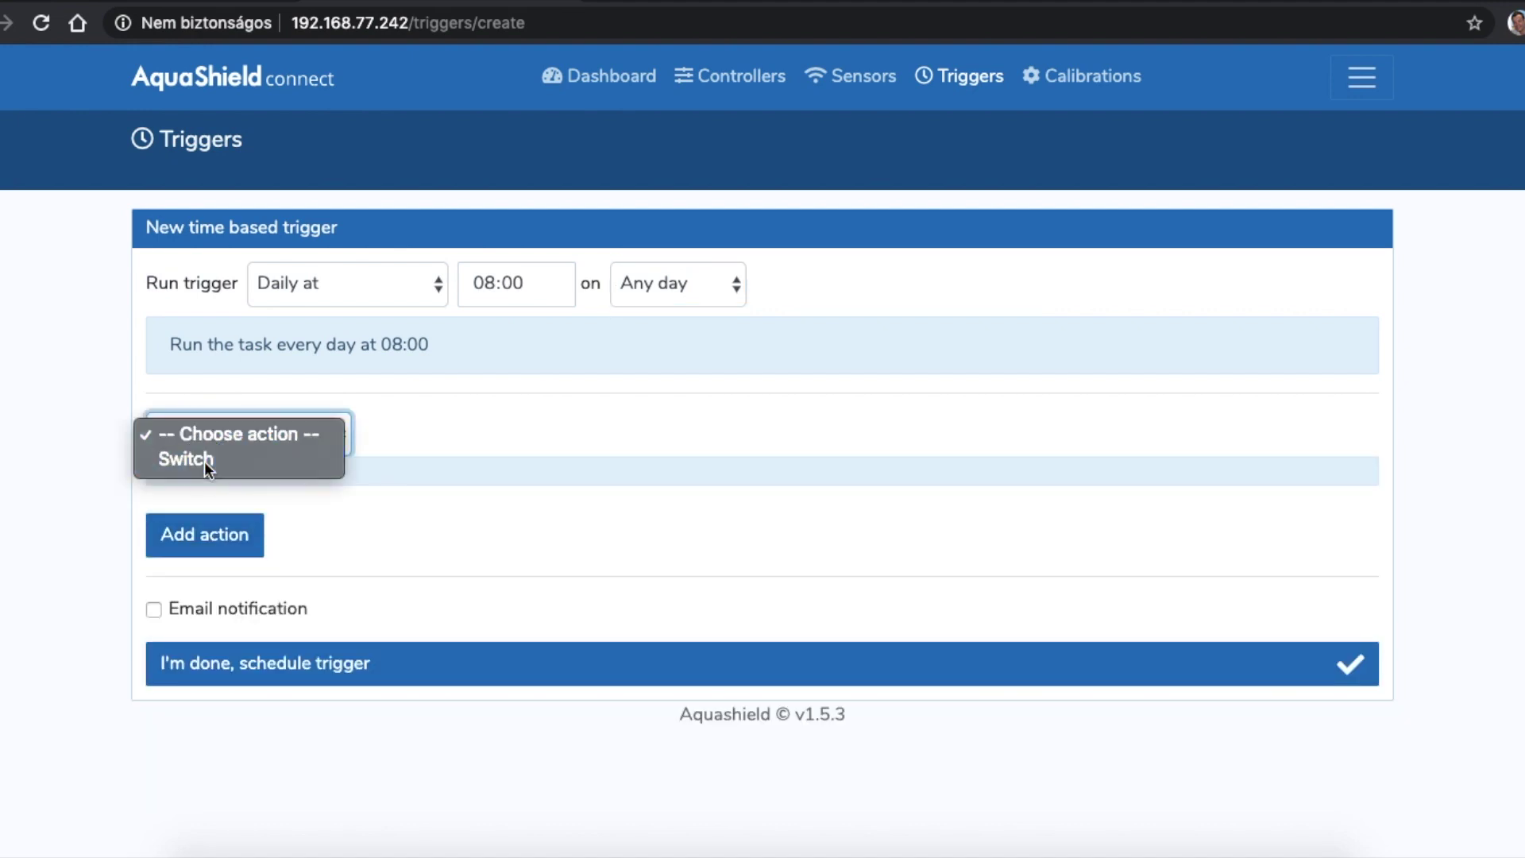
pyautogui.click(204, 460)
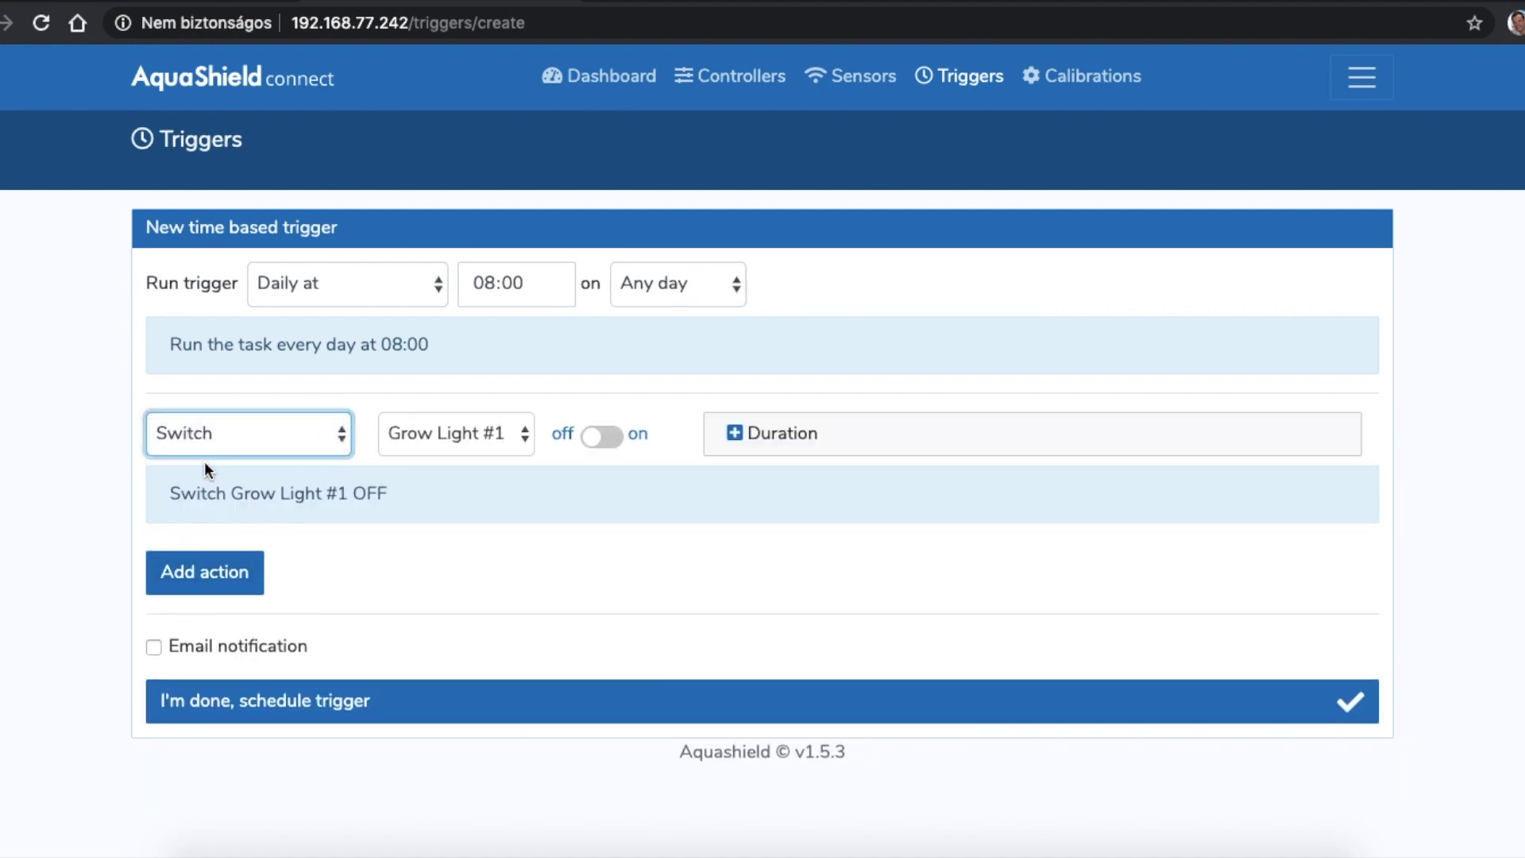
pyautogui.click(618, 447)
pyautogui.click(734, 433)
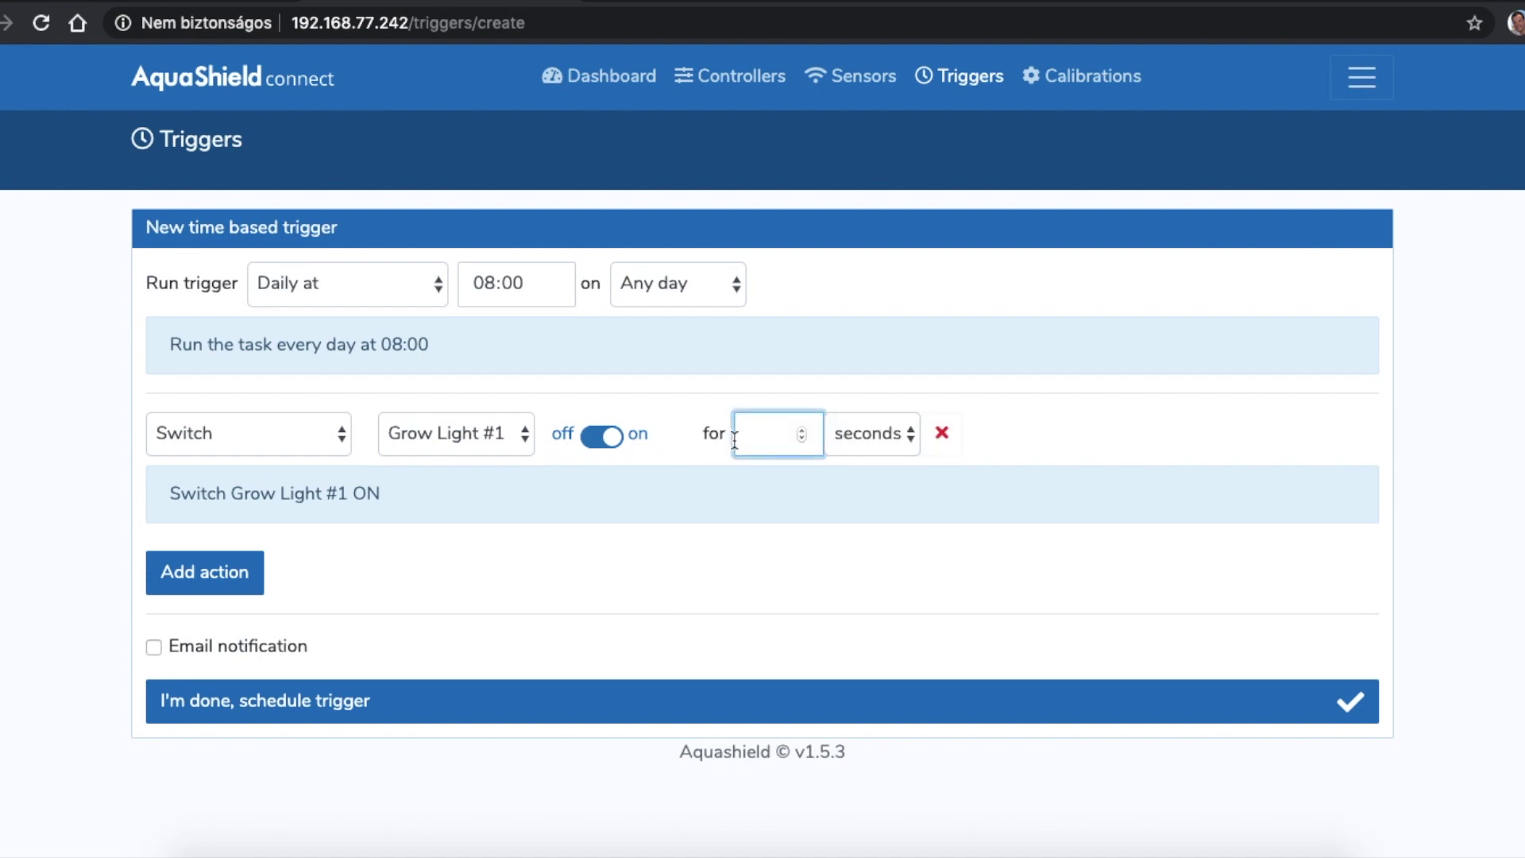
pyautogui.write('12')
pyautogui.click(874, 434)
pyautogui.click(859, 482)
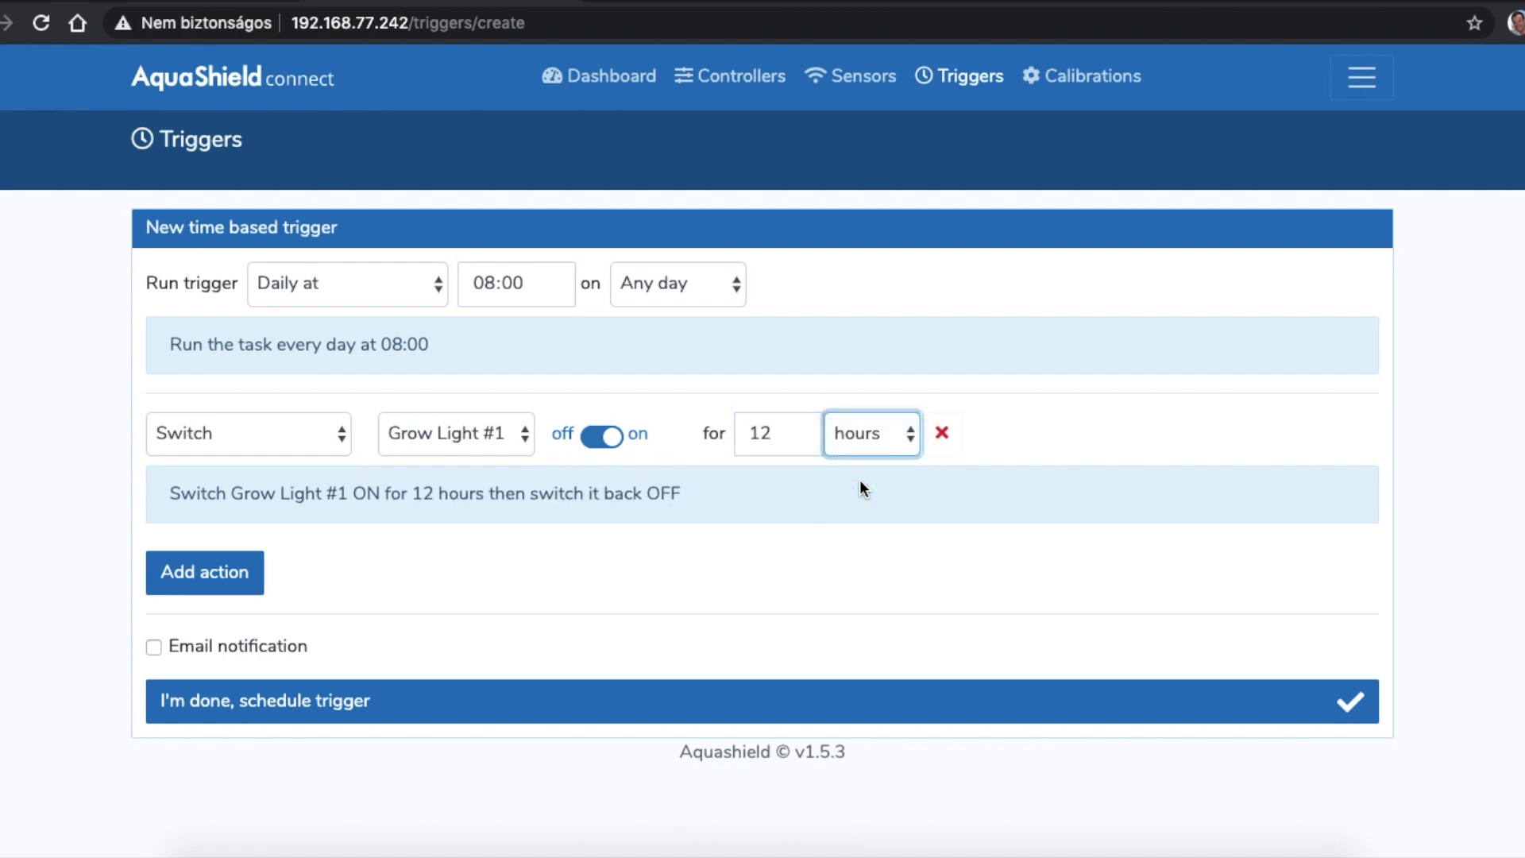
pyautogui.click(252, 713)
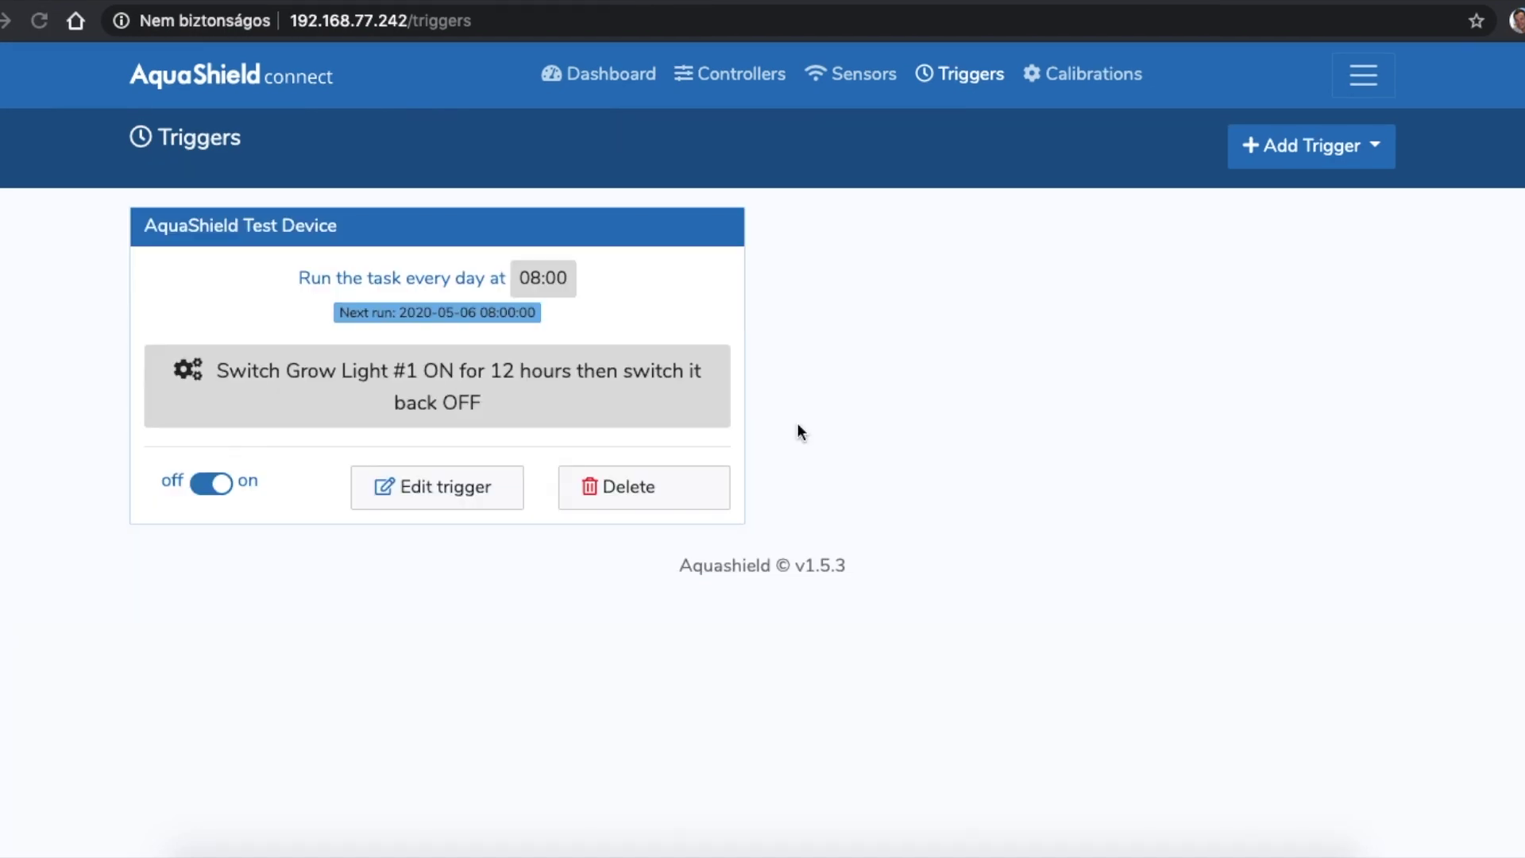
pyautogui.click(1310, 143)
# Start another time-based trigger set to run every hour
pyautogui.click(1299, 202)
pyautogui.click(395, 284)
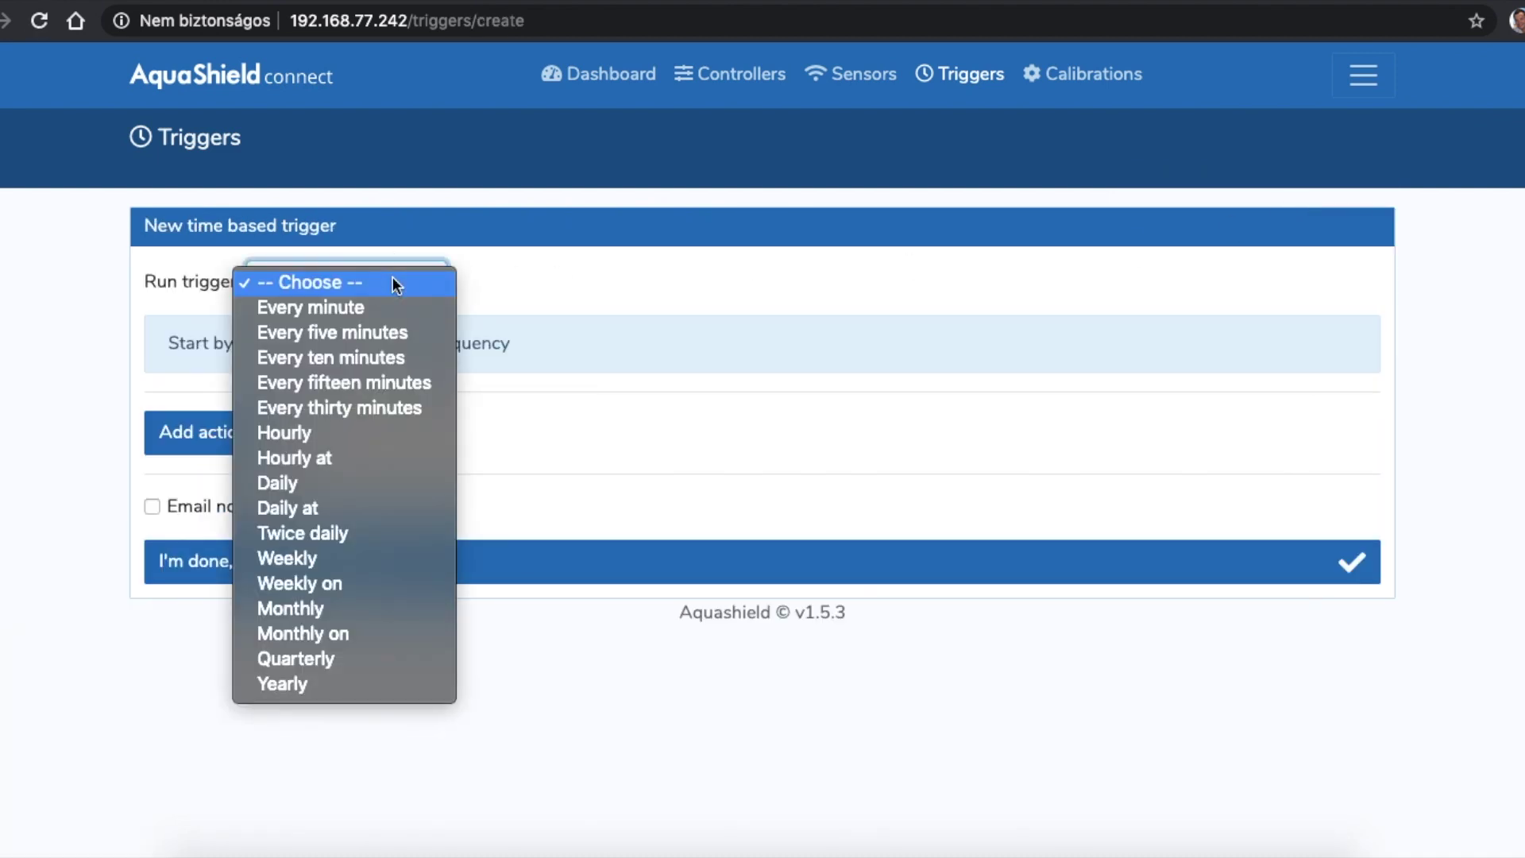
pyautogui.click(337, 440)
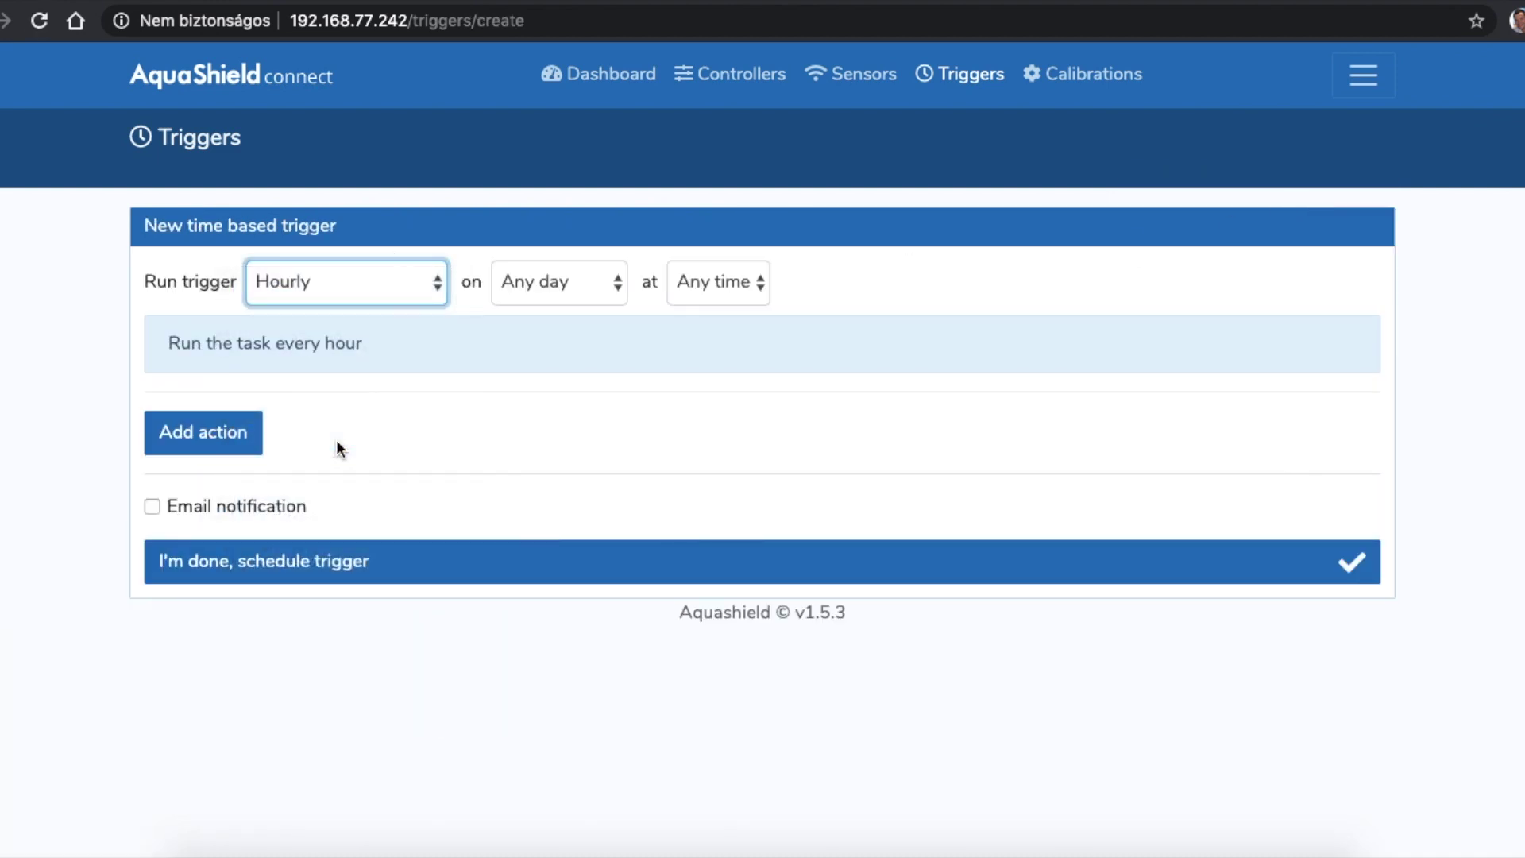
# Add a switch action turning Grow bed pump #1 on for 15 minutes and schedule the trigger
pyautogui.click(231, 432)
pyautogui.click(262, 438)
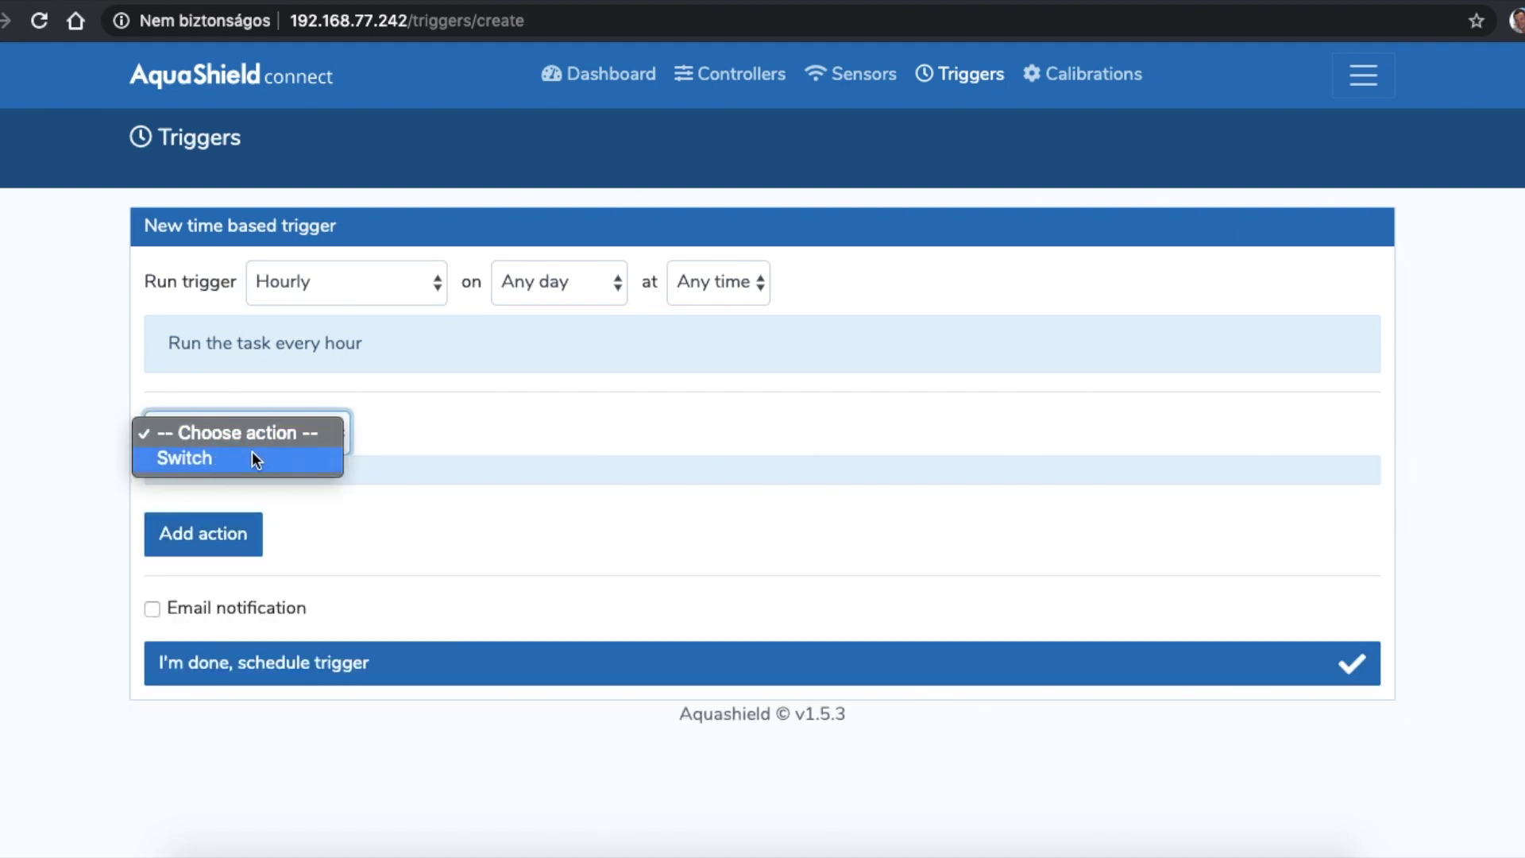
pyautogui.click(250, 456)
pyautogui.click(457, 428)
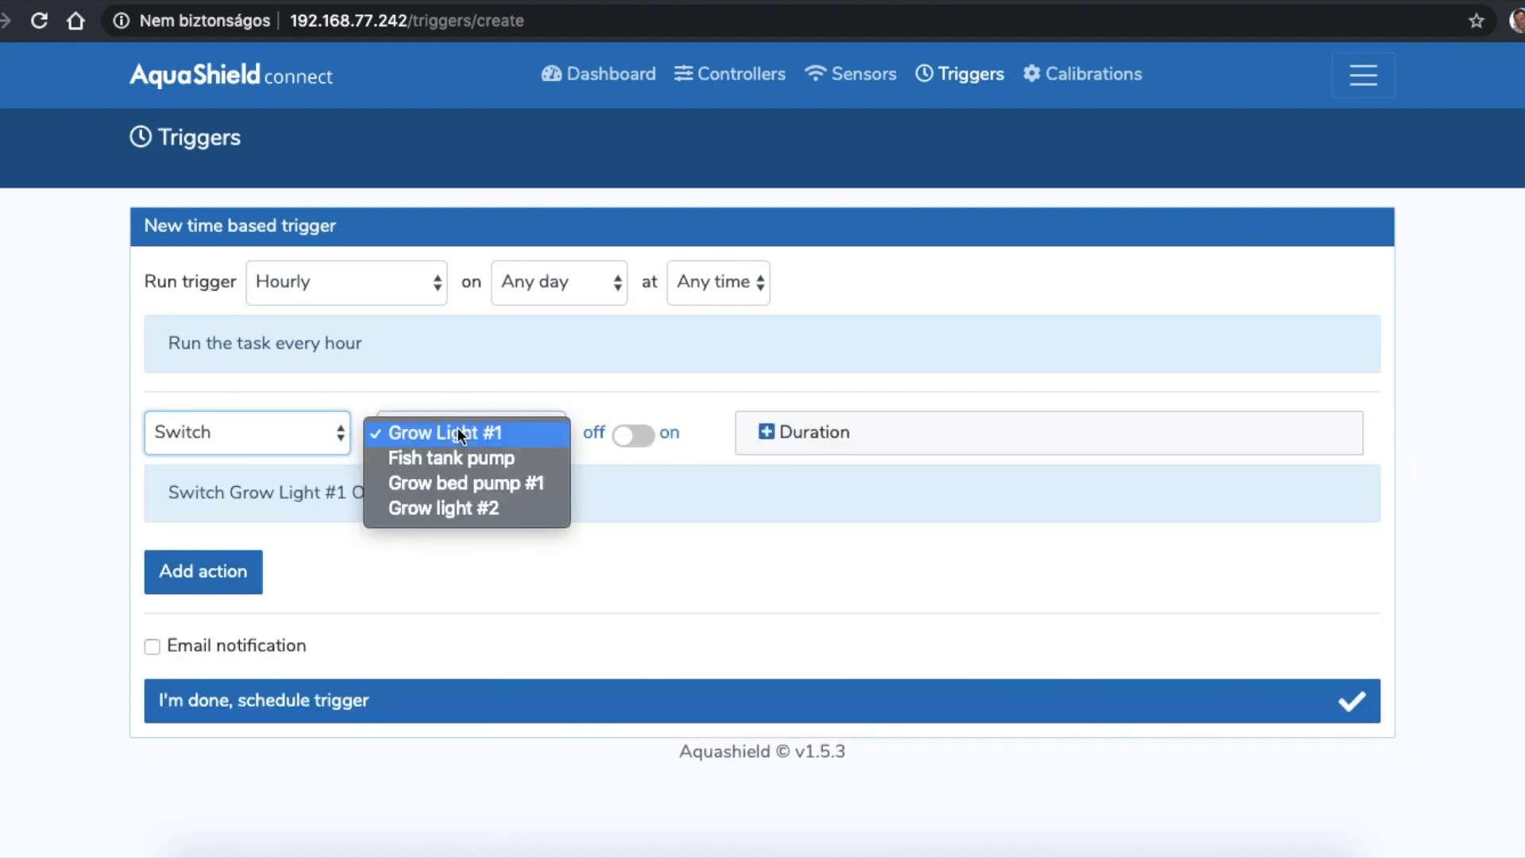
pyautogui.click(460, 483)
pyautogui.click(635, 434)
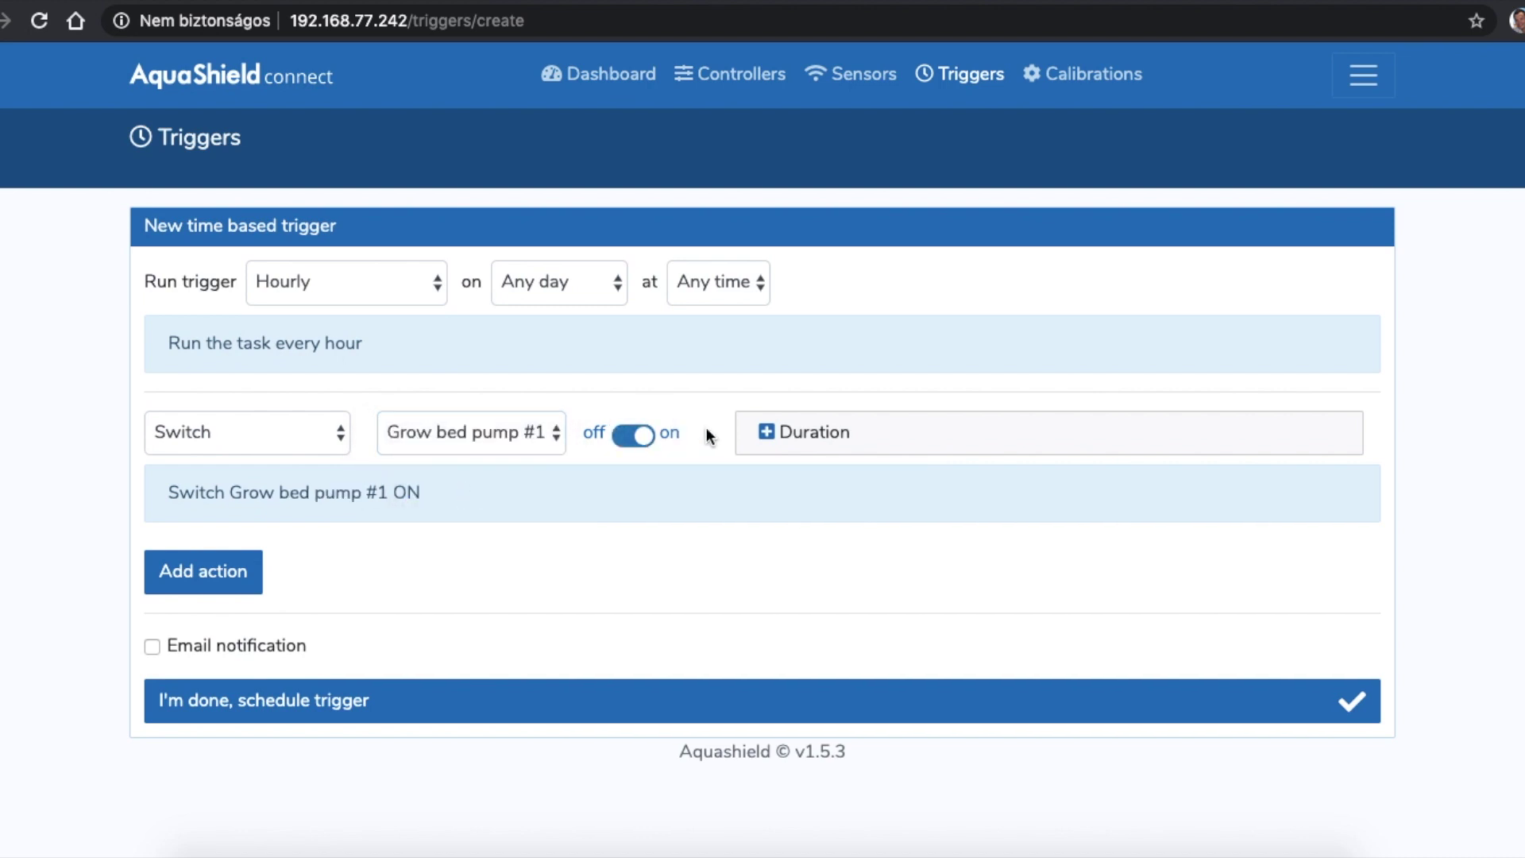
pyautogui.click(800, 432)
pyautogui.press('BackSpace')
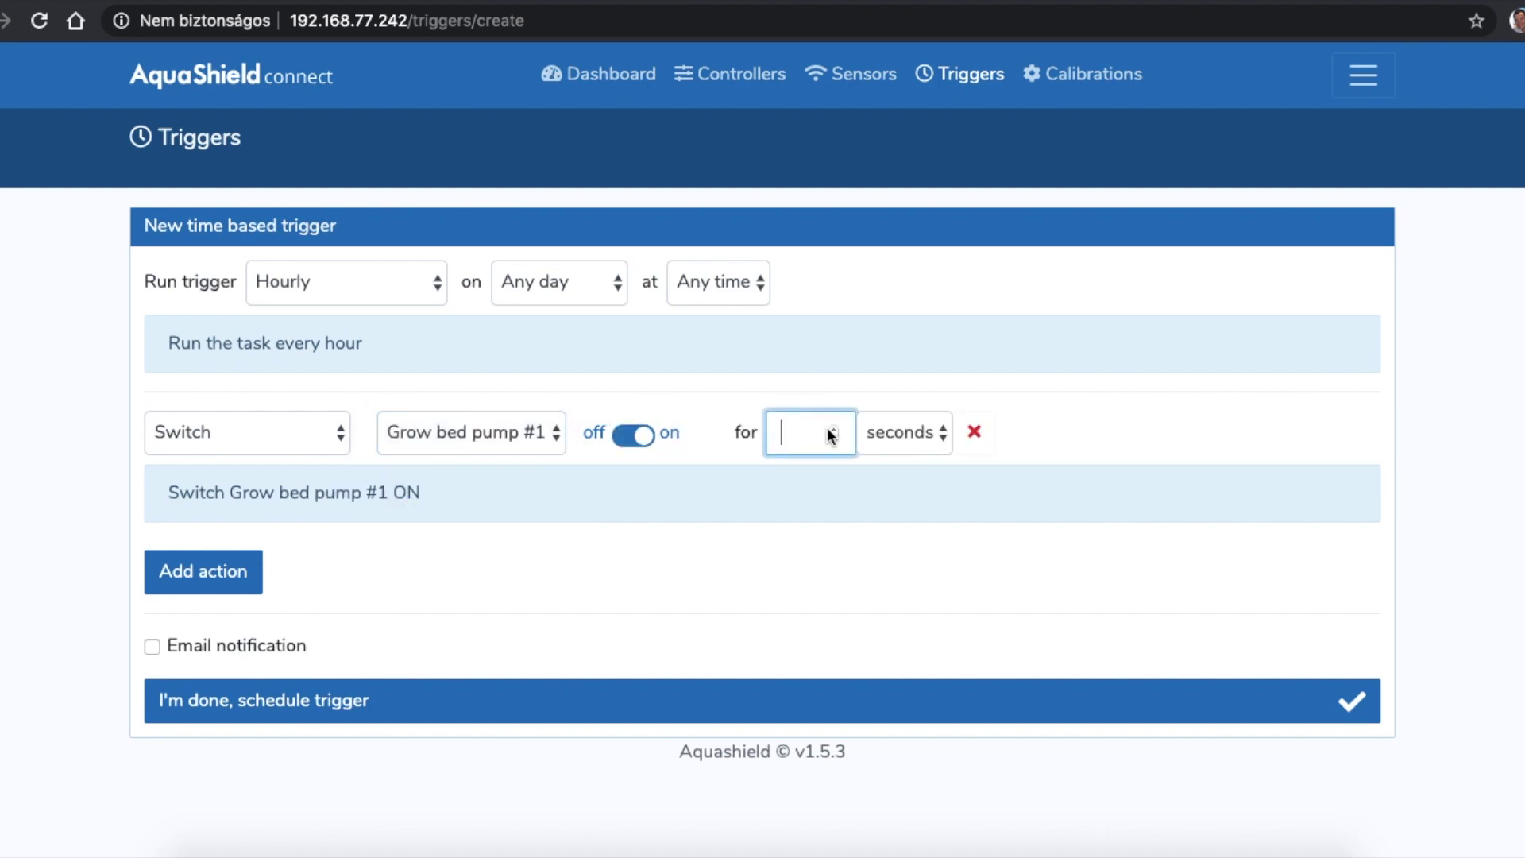
pyautogui.write('15')
pyautogui.click(910, 429)
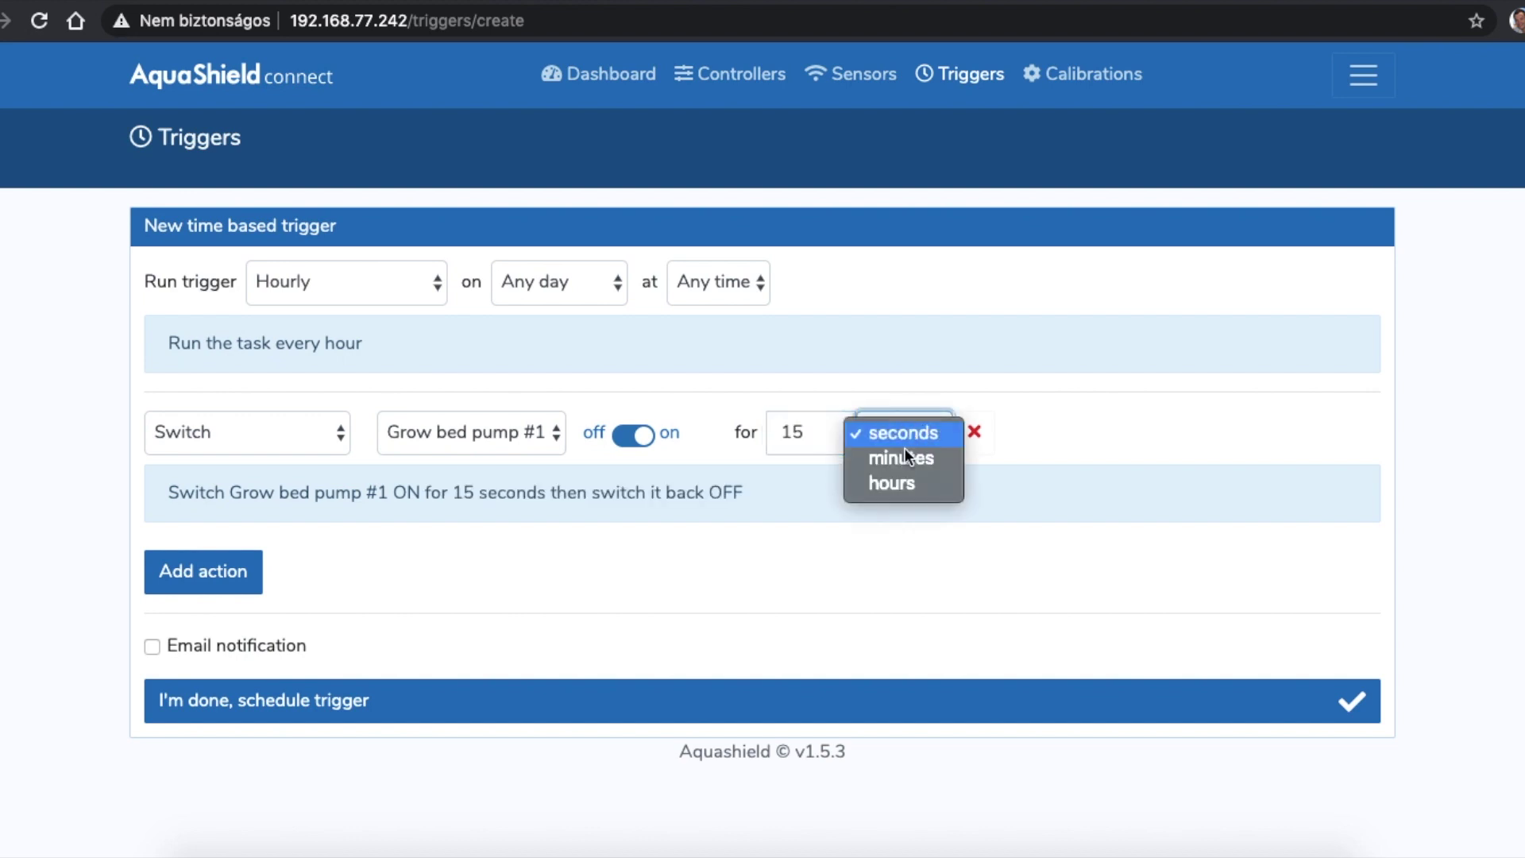
pyautogui.click(901, 458)
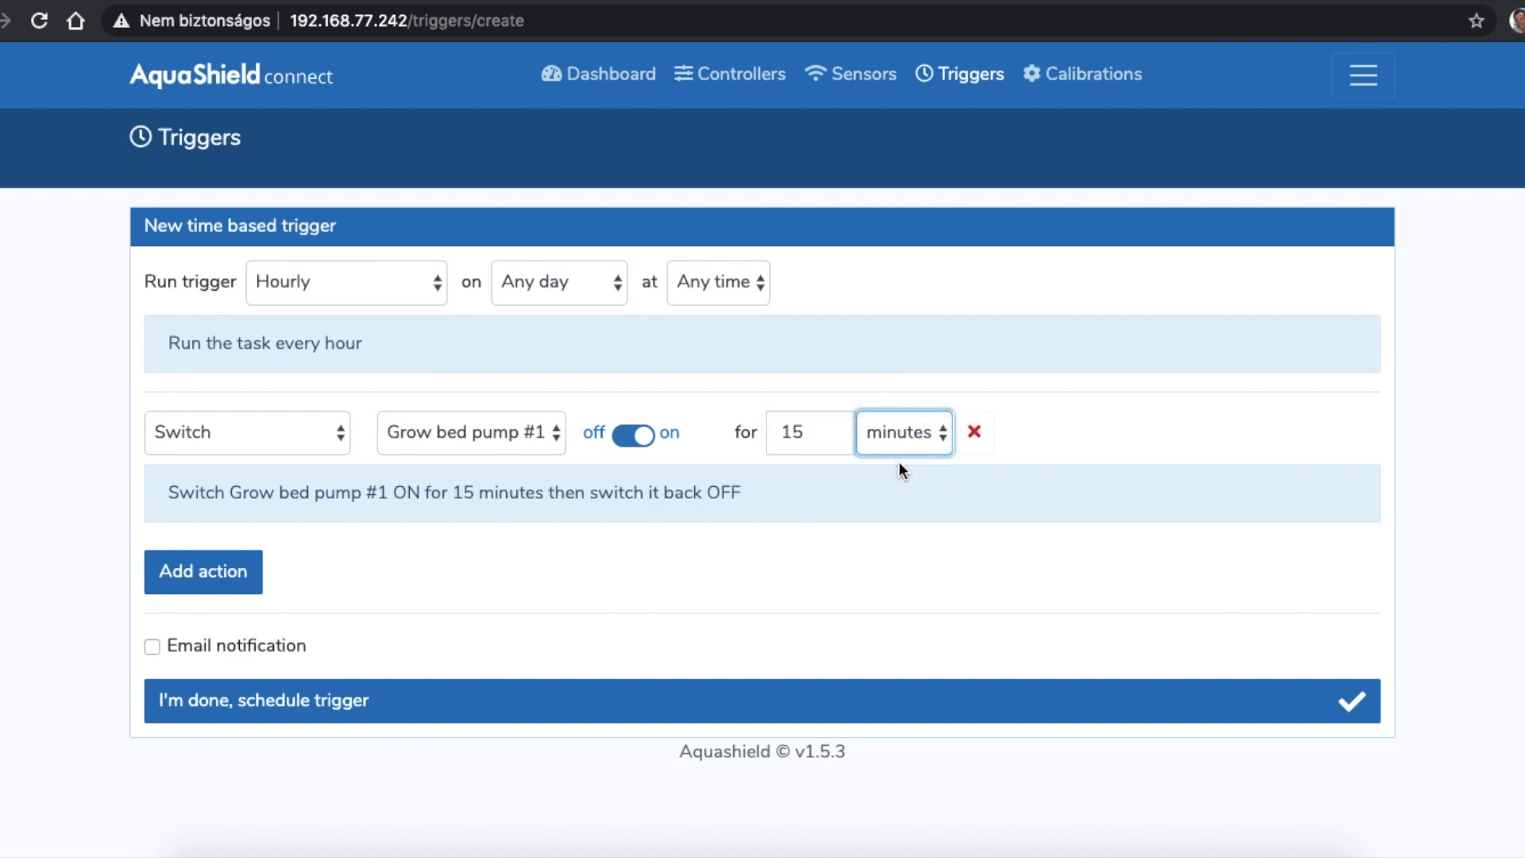
pyautogui.click(514, 698)
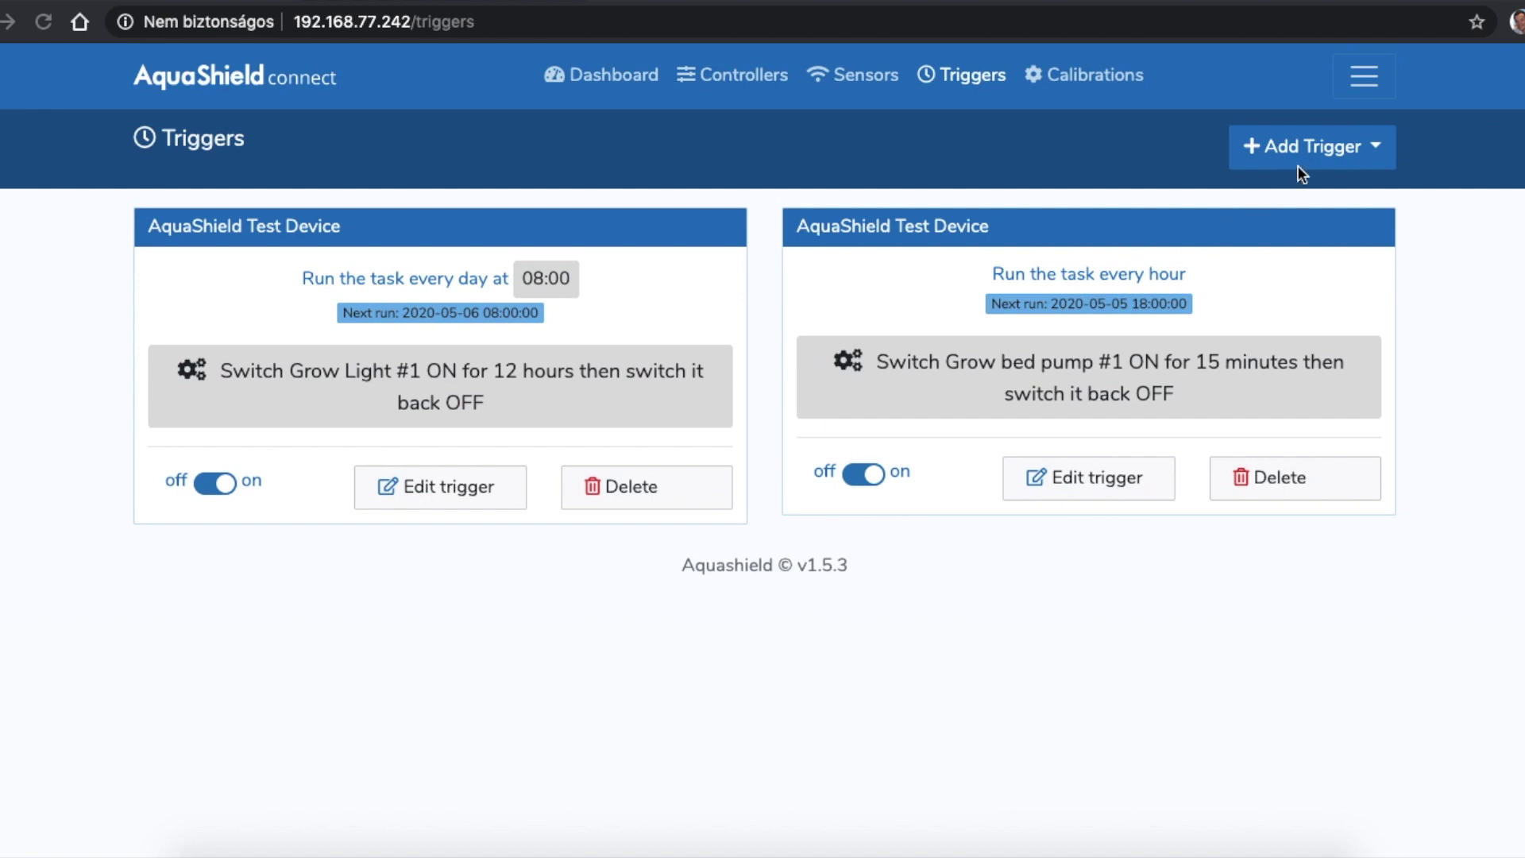
# Create a sensor-based trigger firing when the Humidity Sensor (HL) reads greater than 45
pyautogui.click(1312, 150)
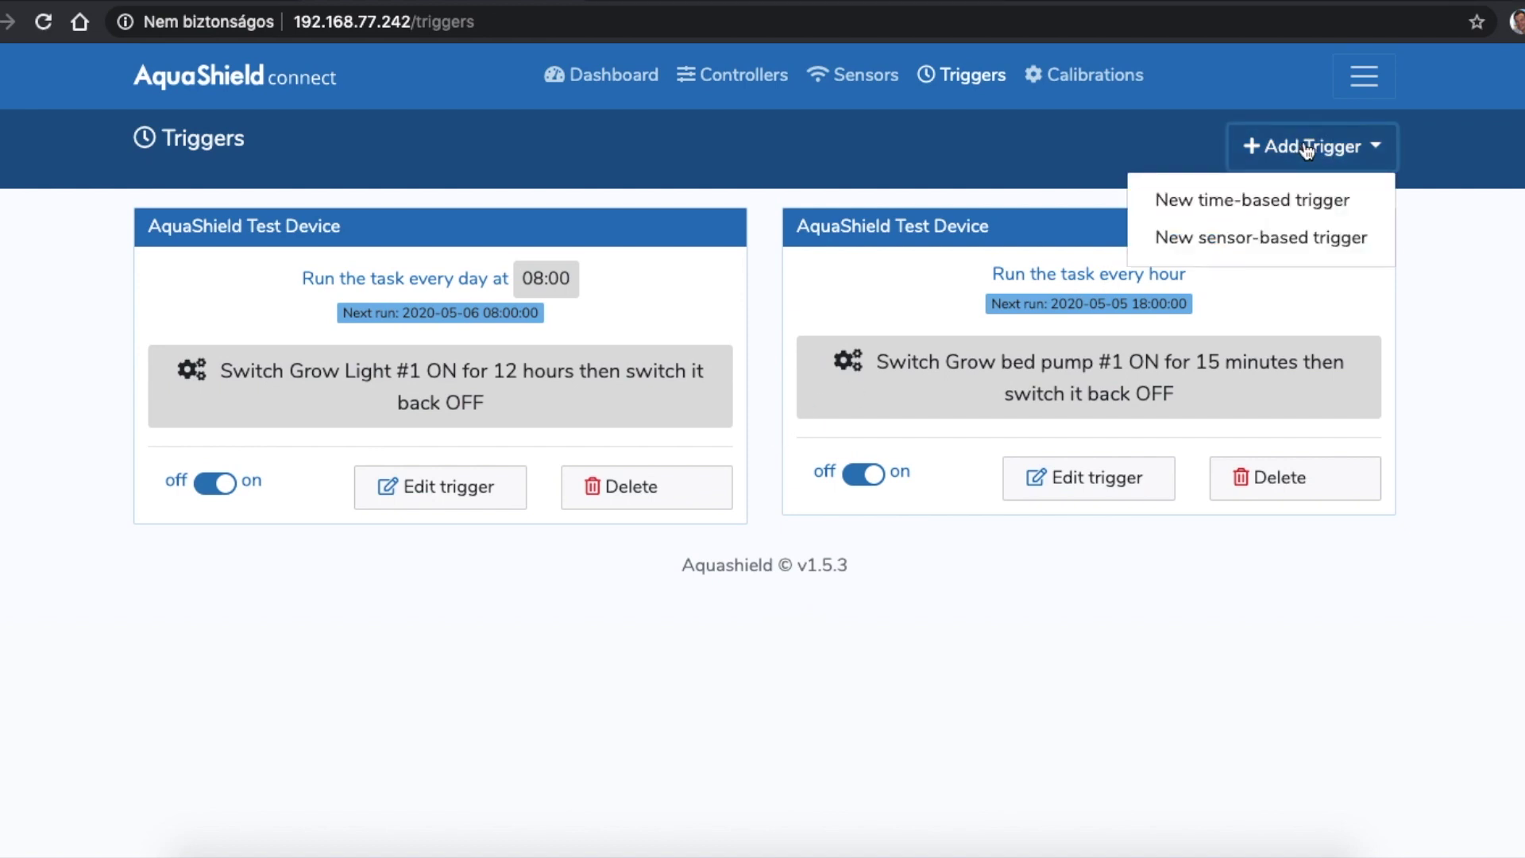
pyautogui.click(1295, 239)
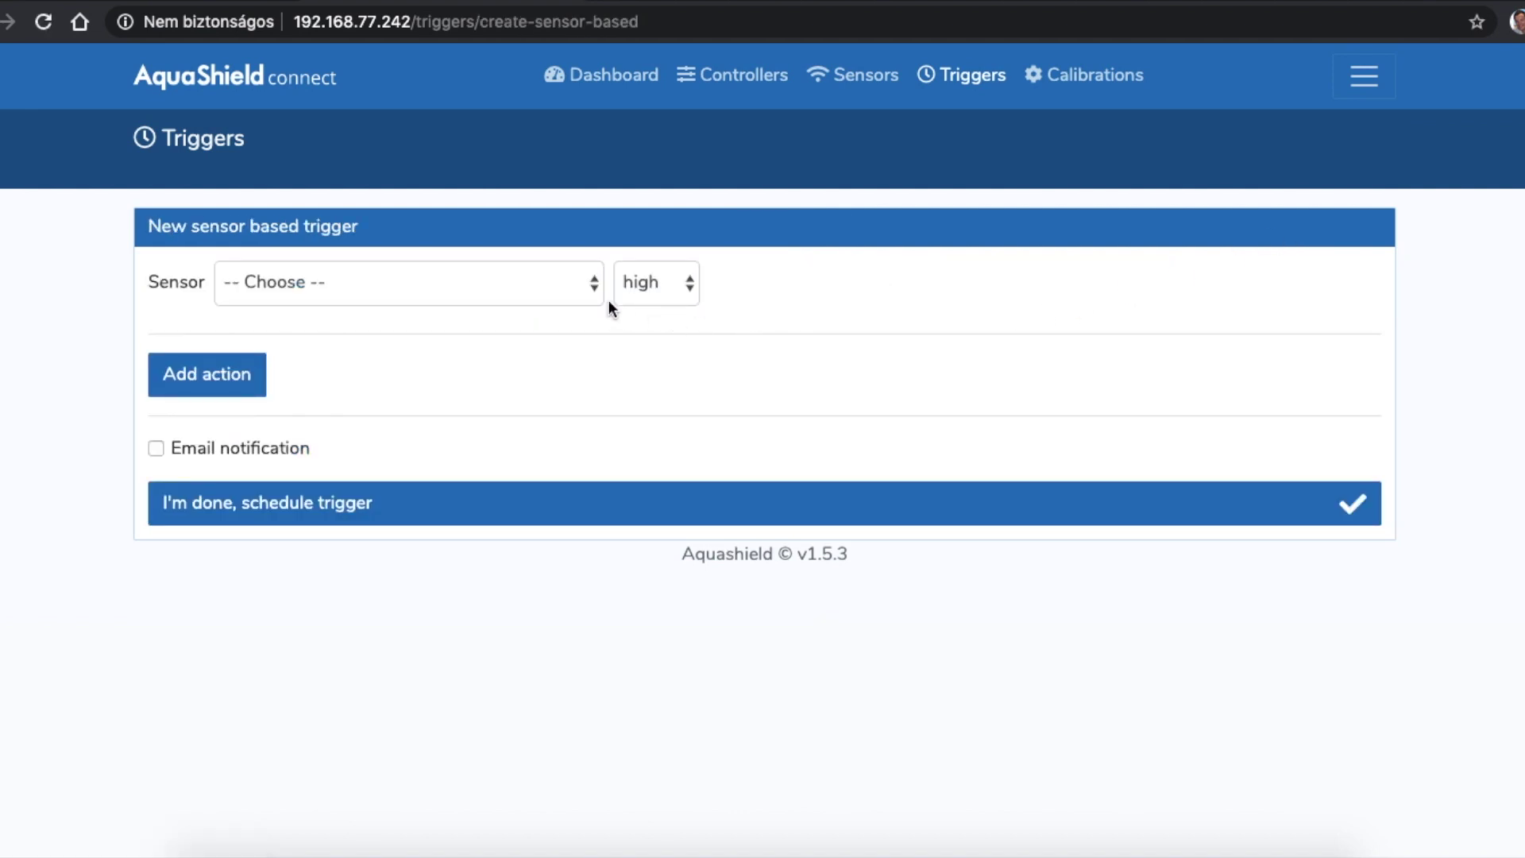
pyautogui.click(559, 289)
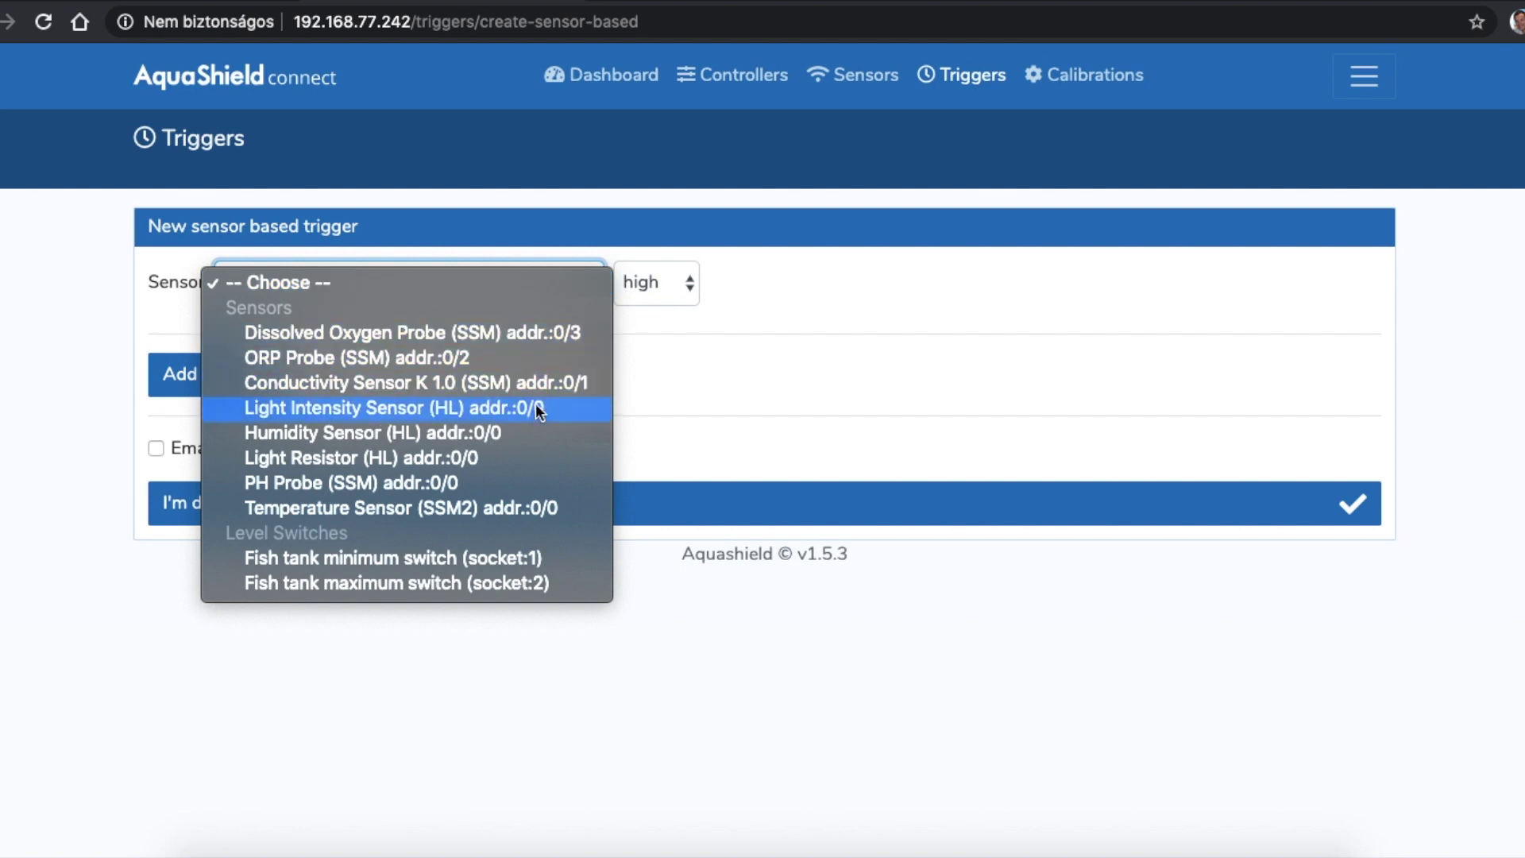
pyautogui.click(529, 433)
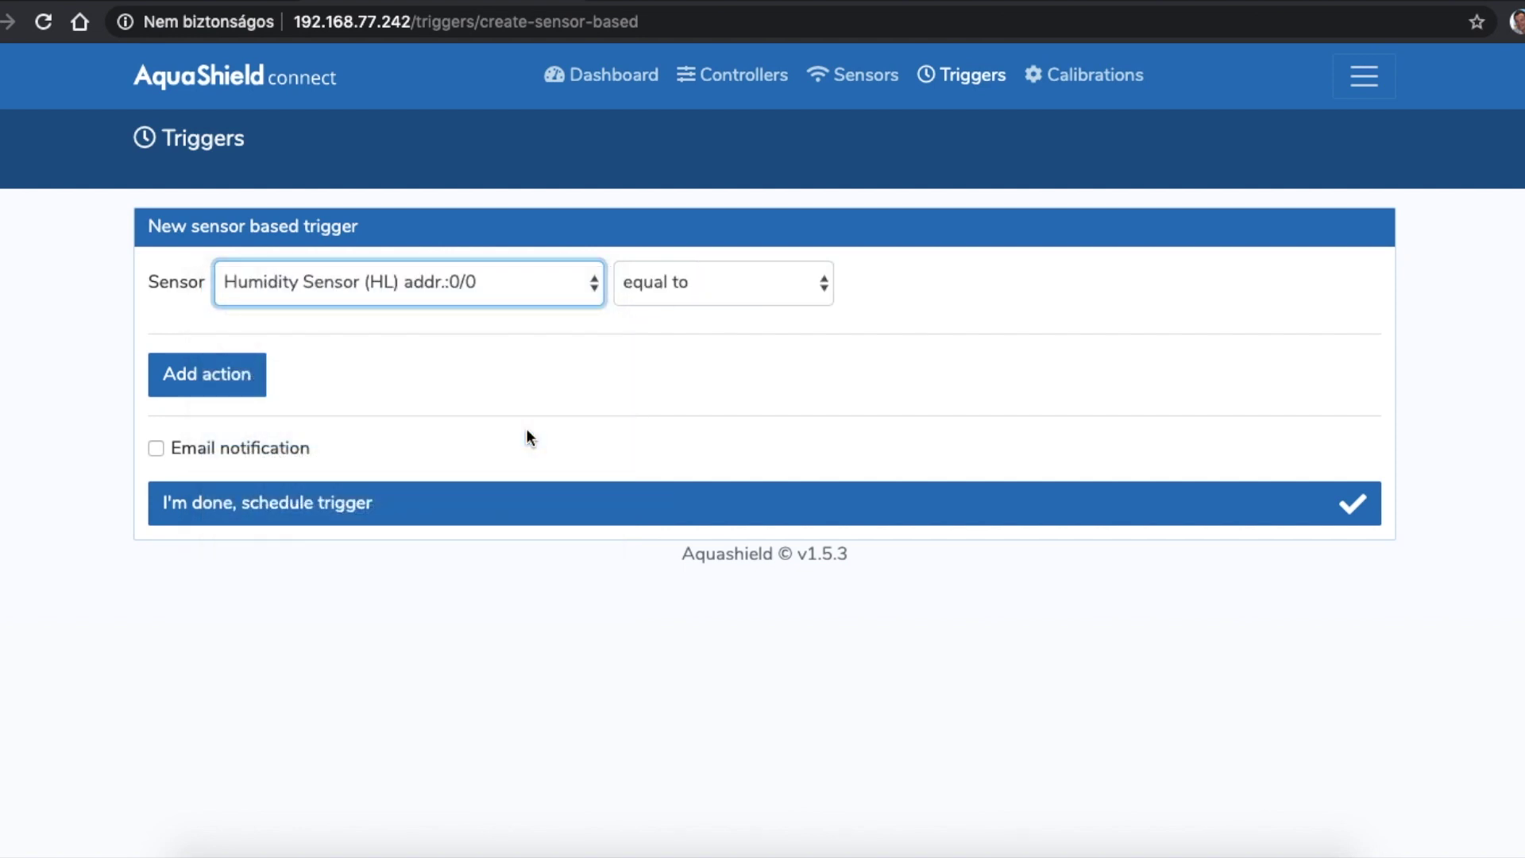
pyautogui.click(715, 283)
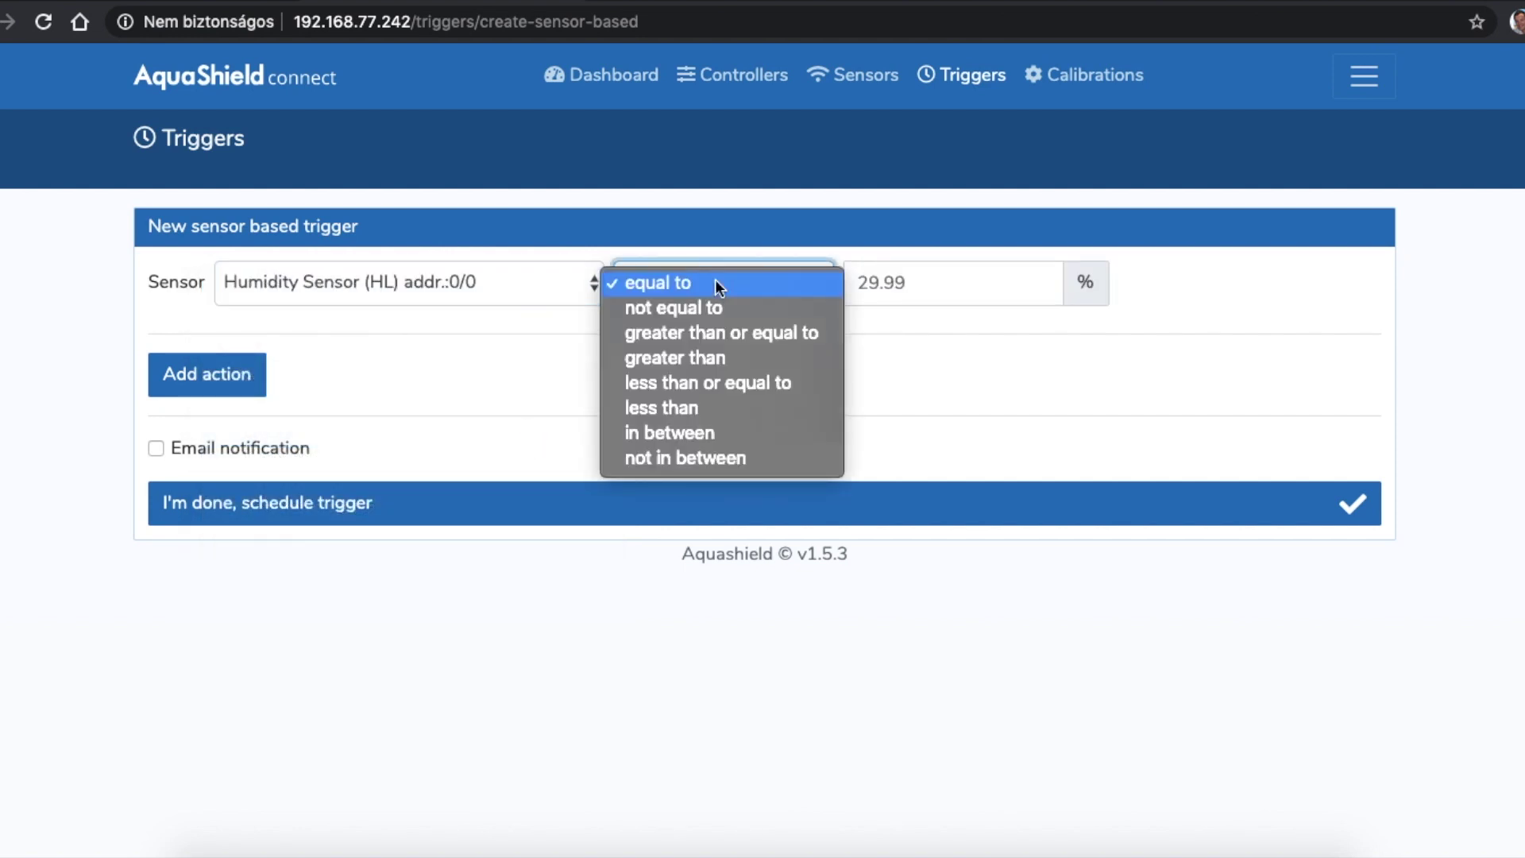
pyautogui.press('Escape')
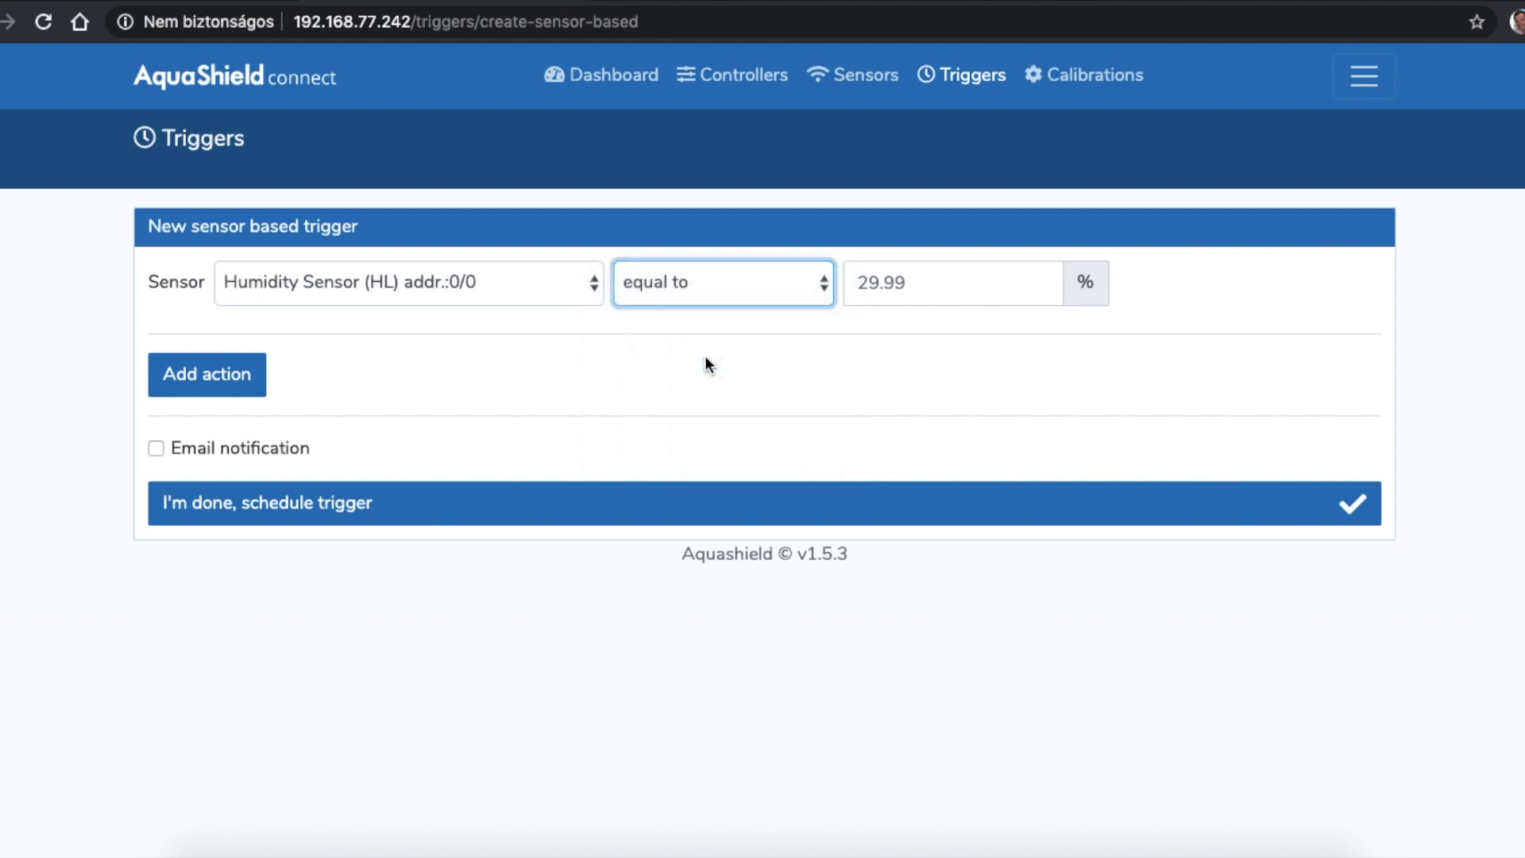
pyautogui.click(919, 284)
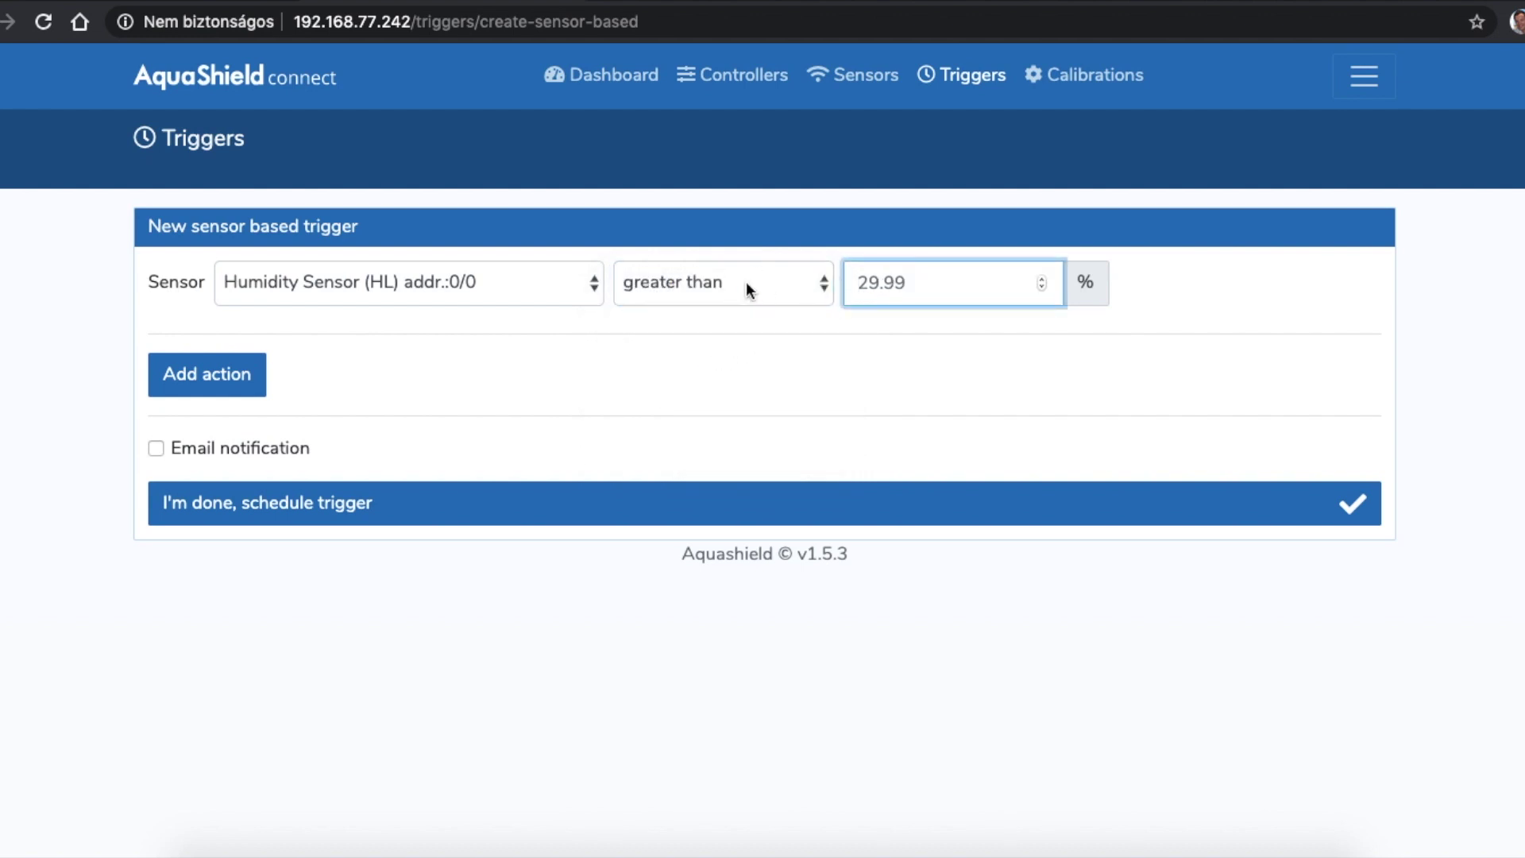
pyautogui.write('45')
# Add an action switching Fan #1 on for 30 minutes and schedule the trigger
pyautogui.click(227, 388)
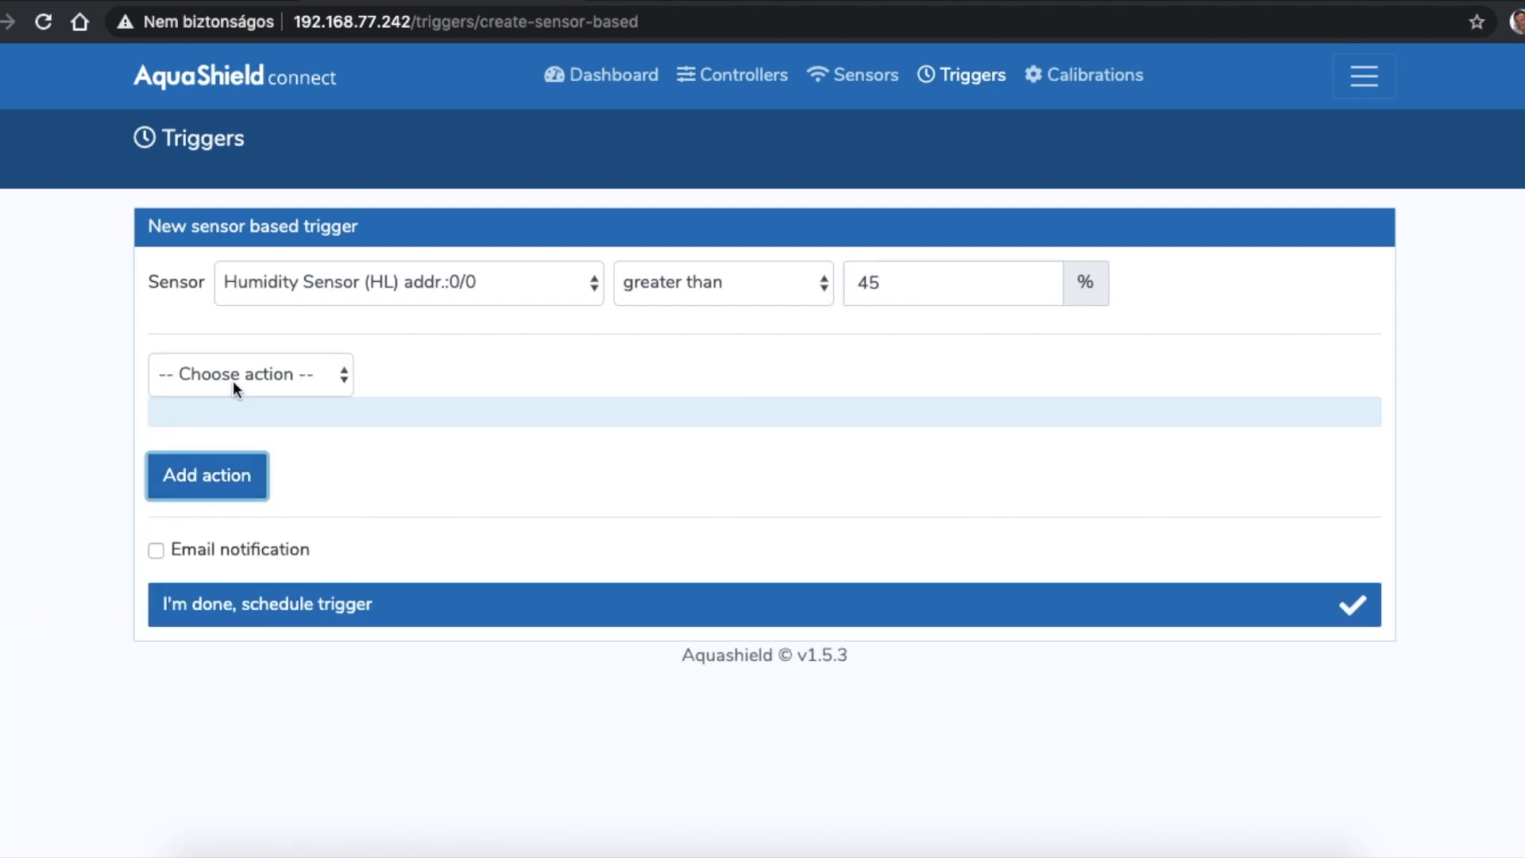
pyautogui.click(232, 380)
pyautogui.click(222, 403)
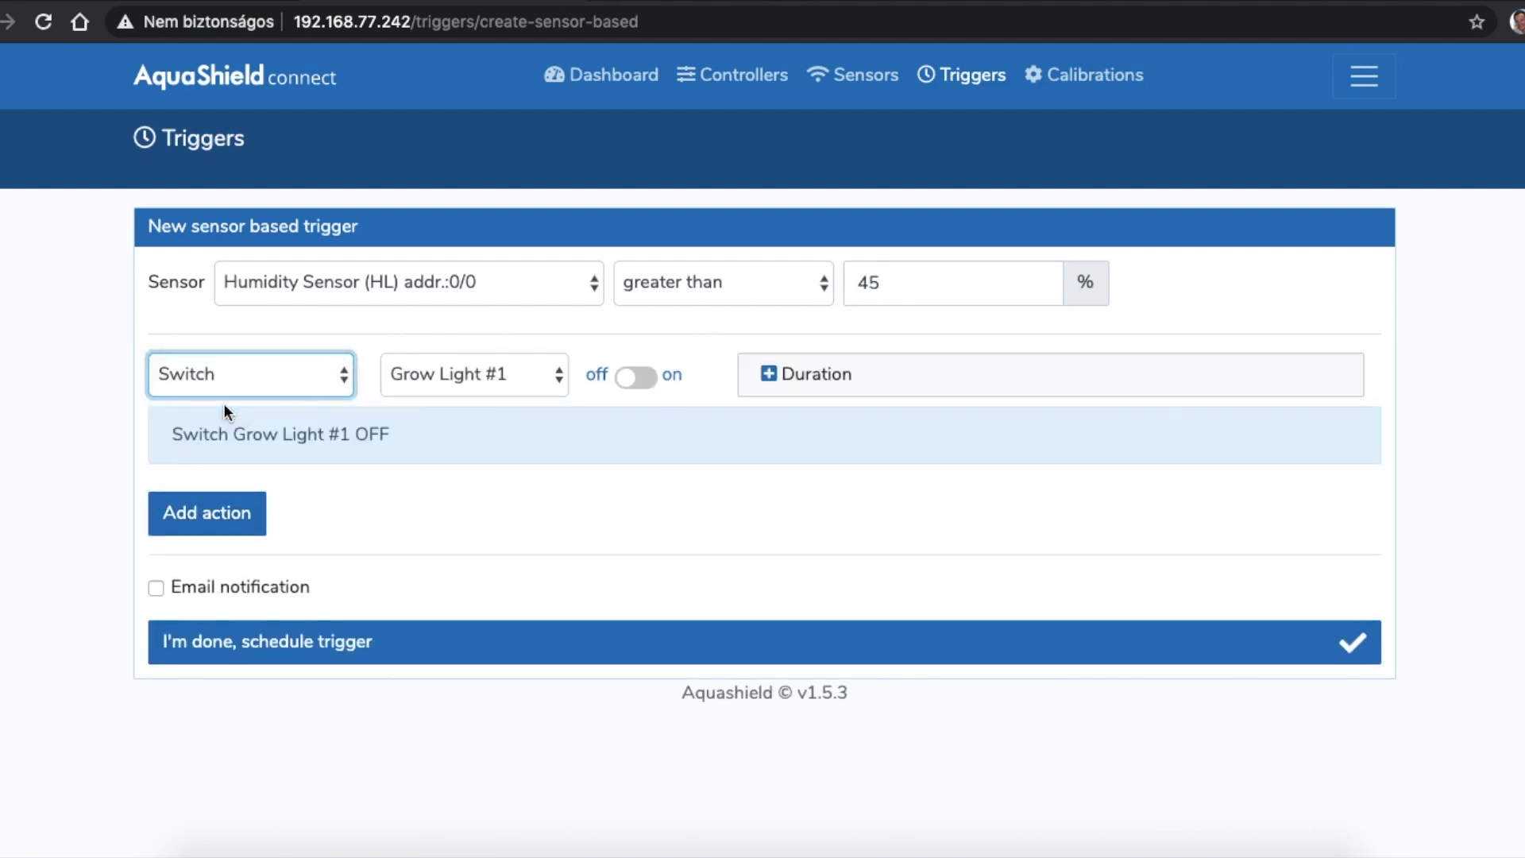
pyautogui.click(440, 378)
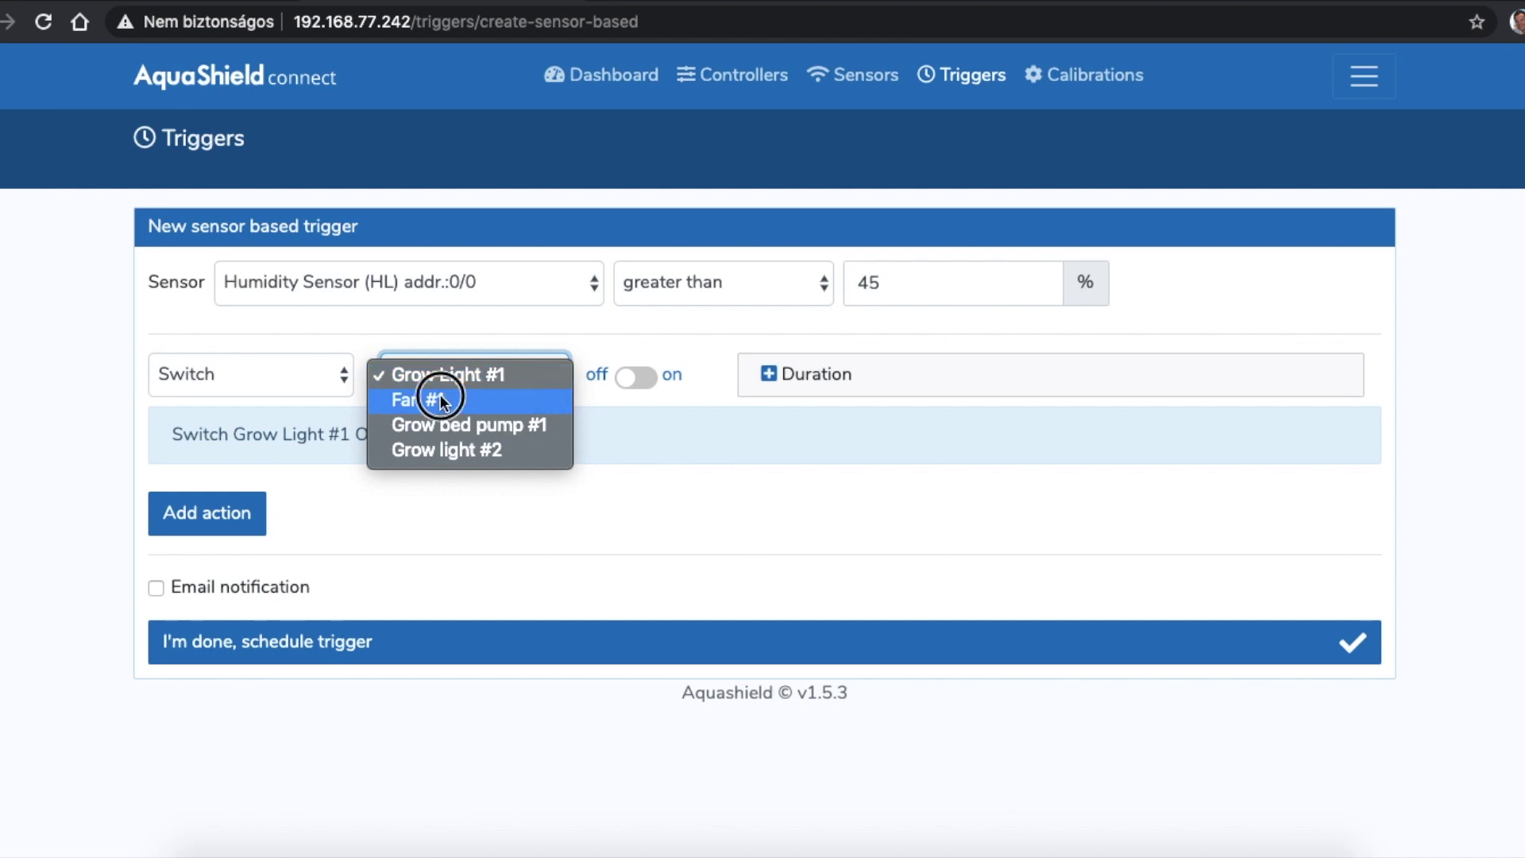
pyautogui.click(442, 400)
pyautogui.click(633, 383)
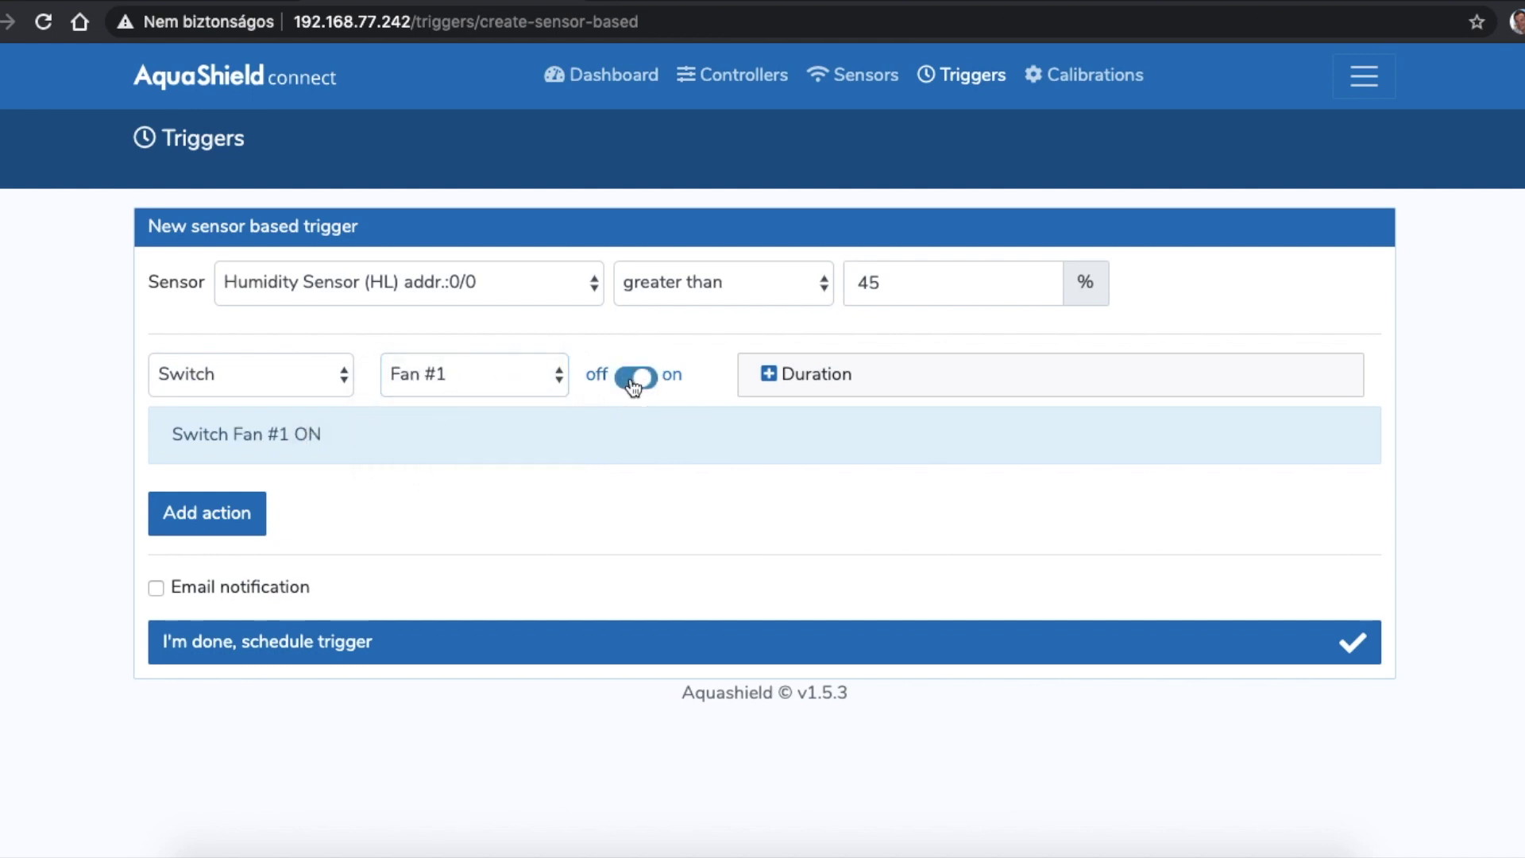
pyautogui.click(794, 373)
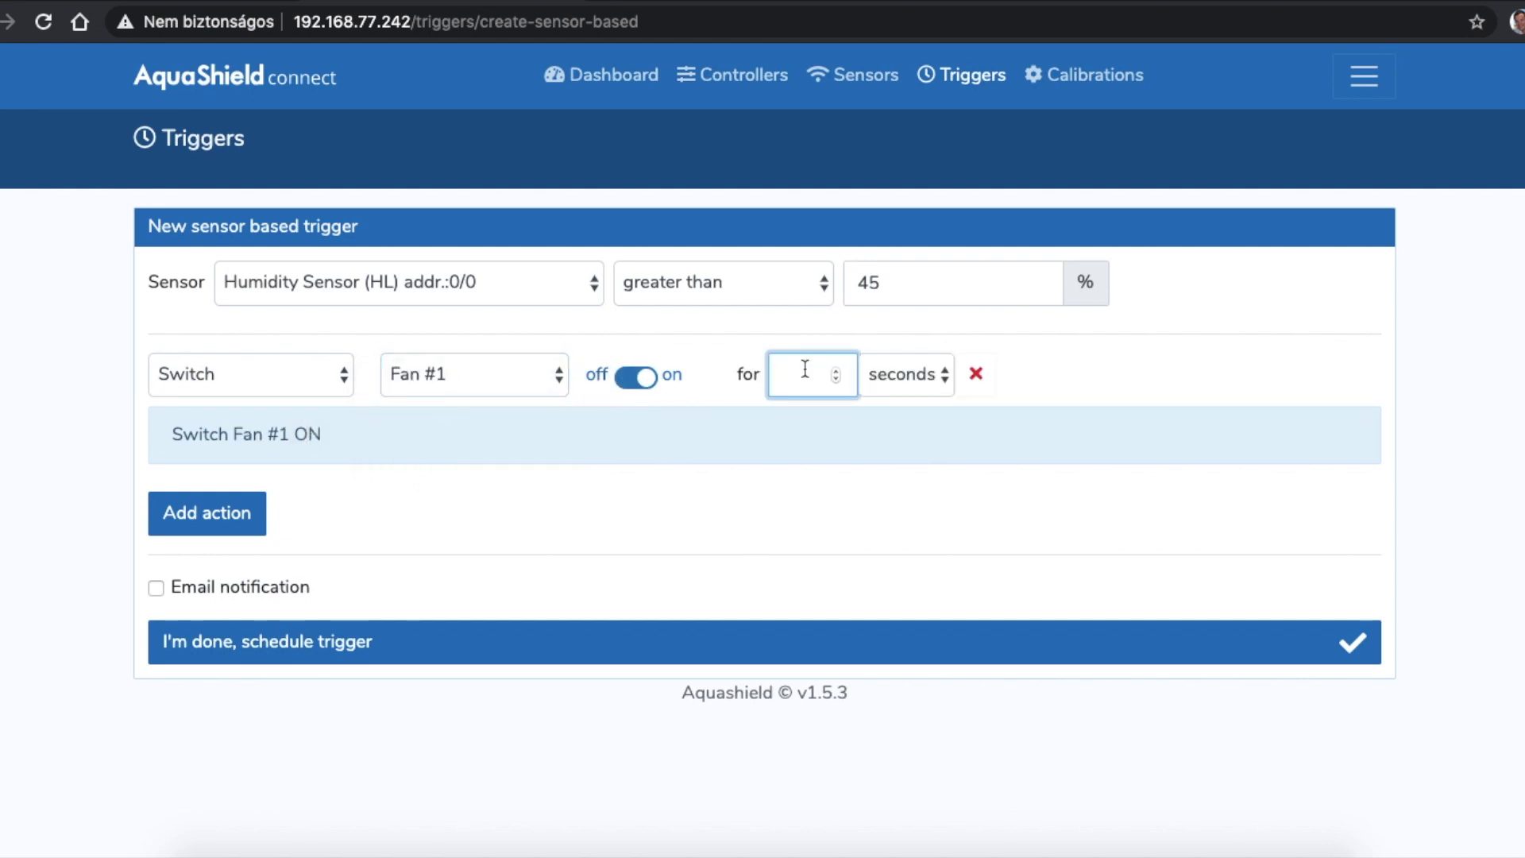
pyautogui.write('30')
pyautogui.click(931, 382)
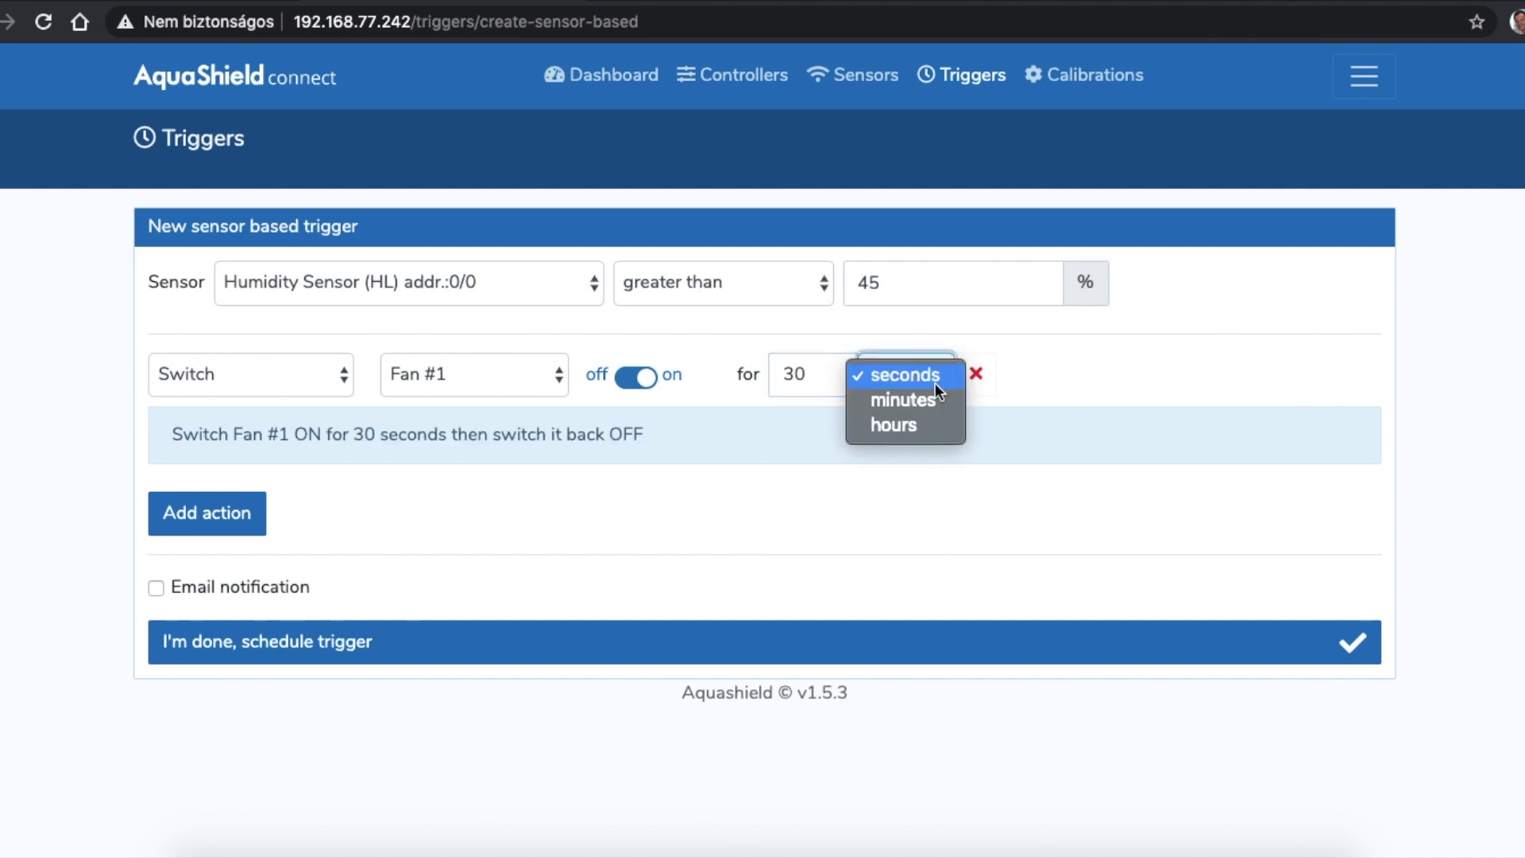
pyautogui.click(912, 400)
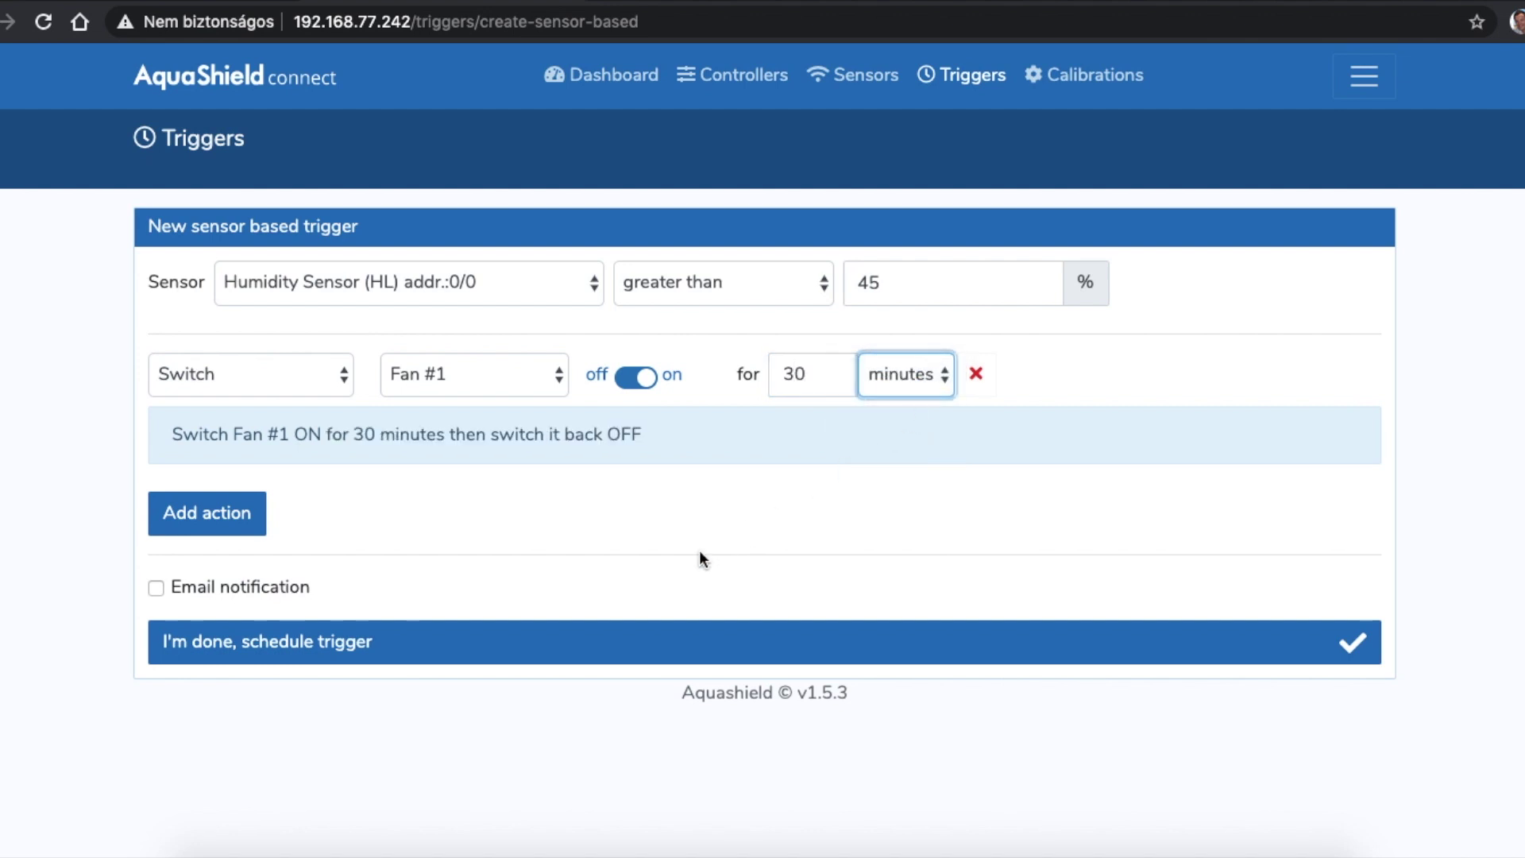
pyautogui.click(529, 654)
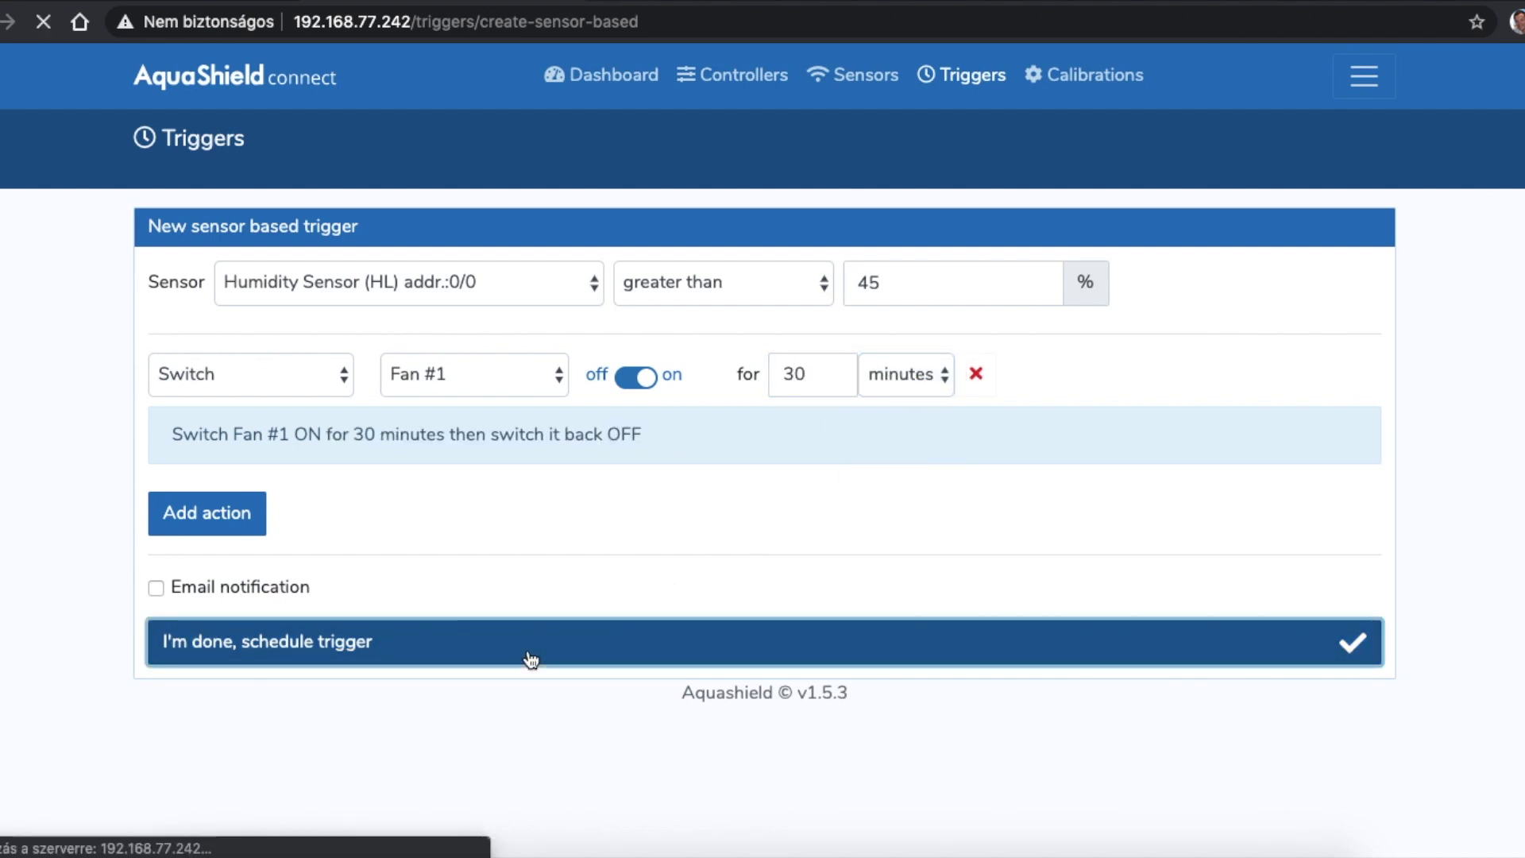
# Switch on the Fan #1 humidity trigger, then save it with Email notification ticked
pyautogui.scroll(-4, 531, 655)
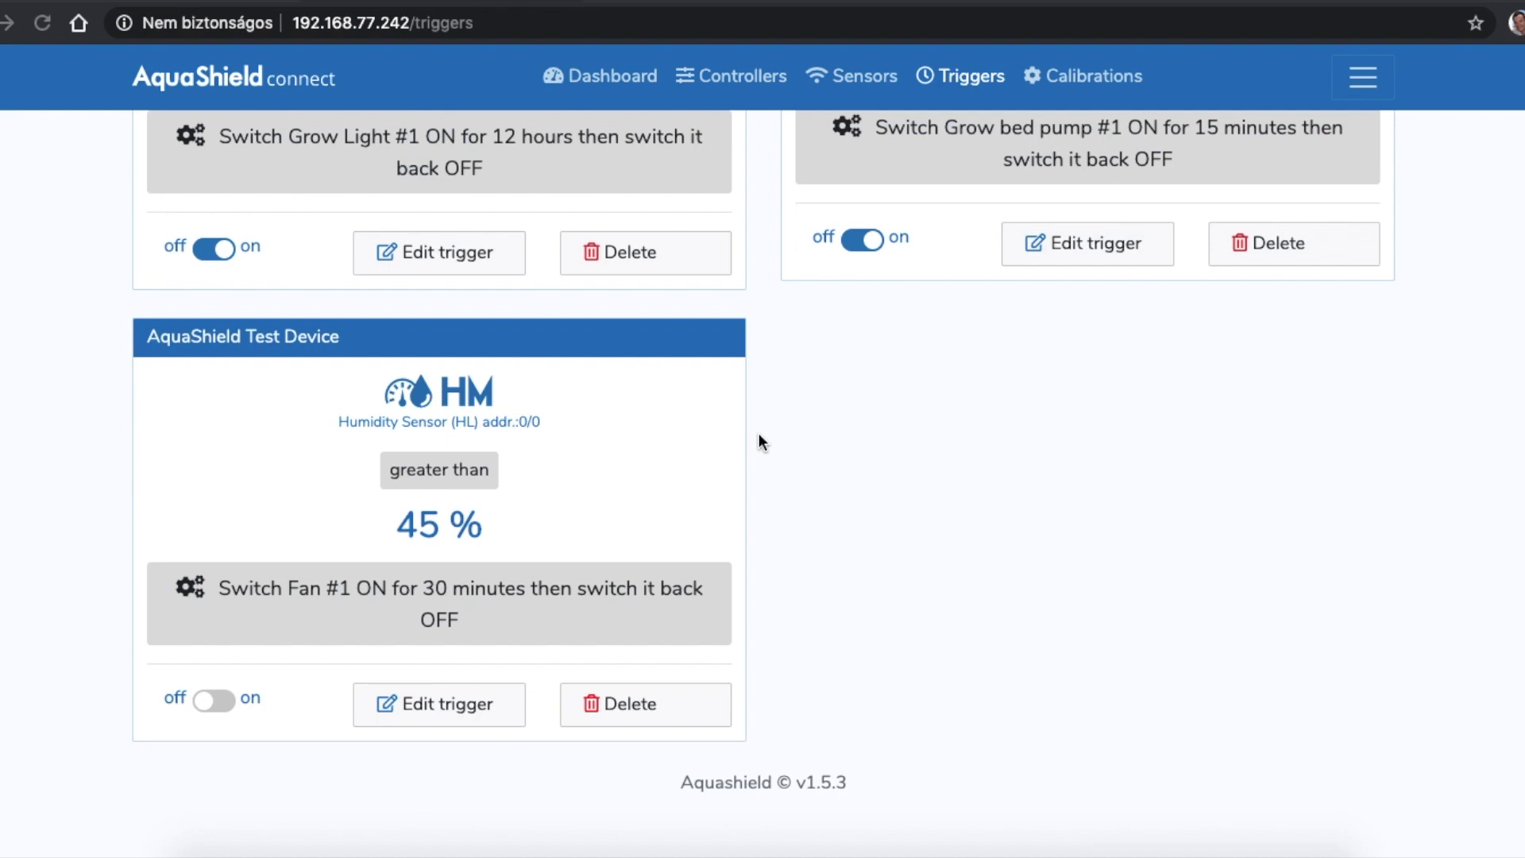
pyautogui.click(212, 701)
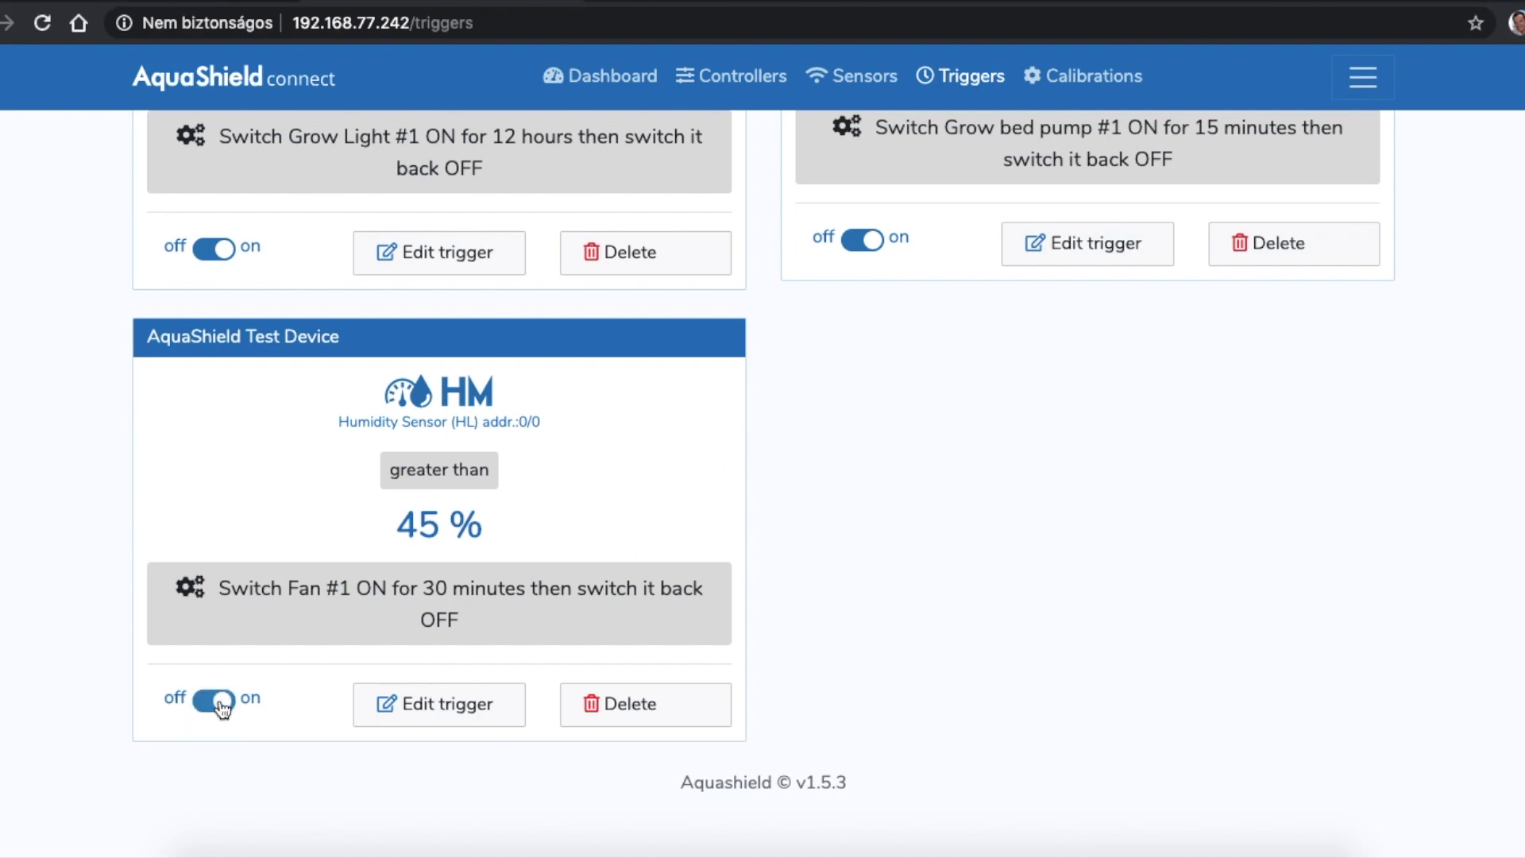
pyautogui.click(458, 701)
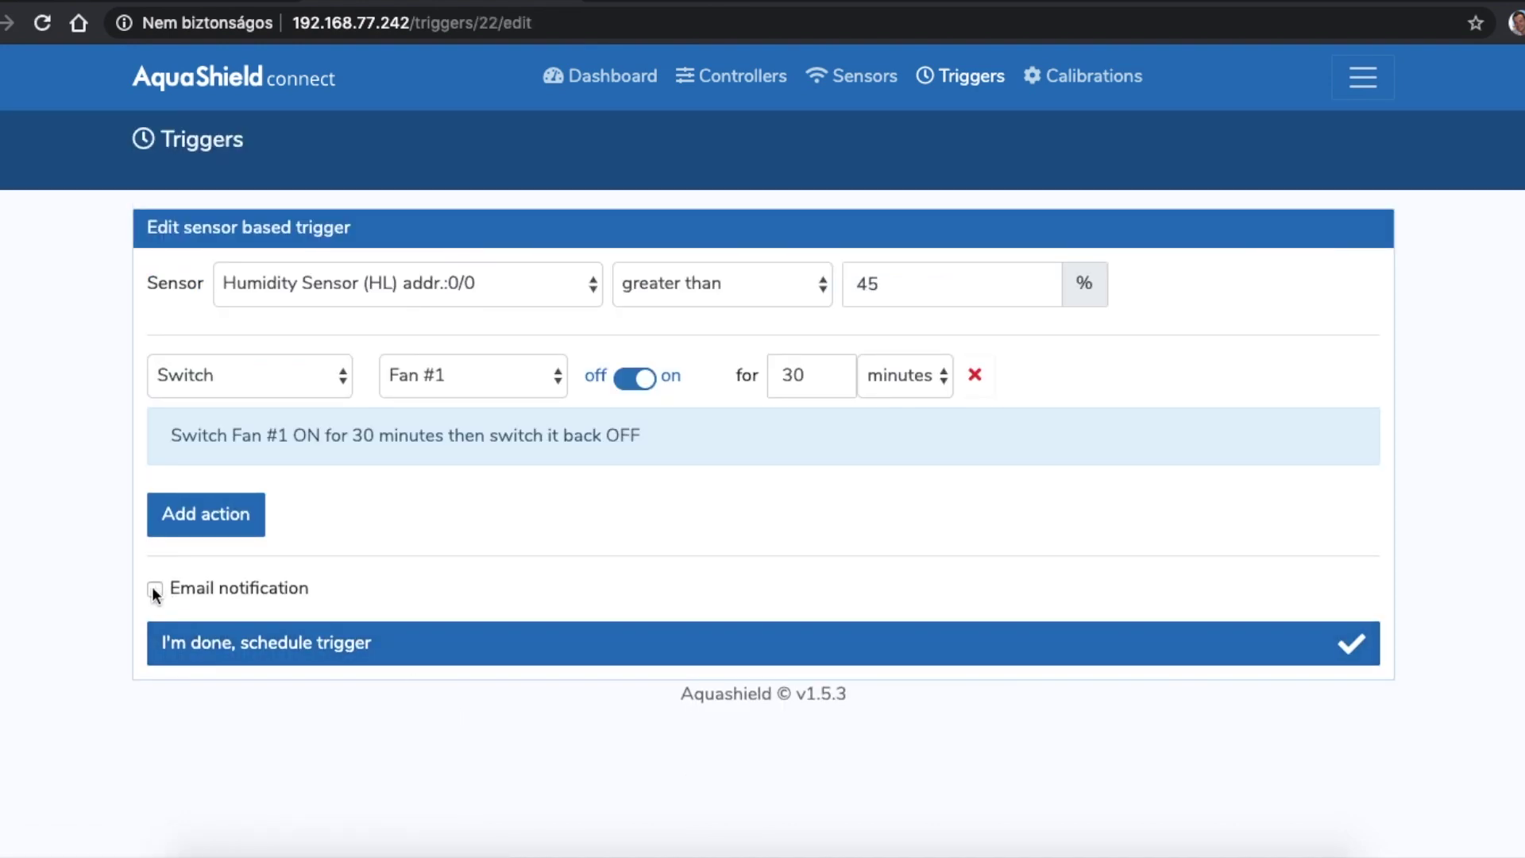
pyautogui.click(154, 589)
pyautogui.click(259, 647)
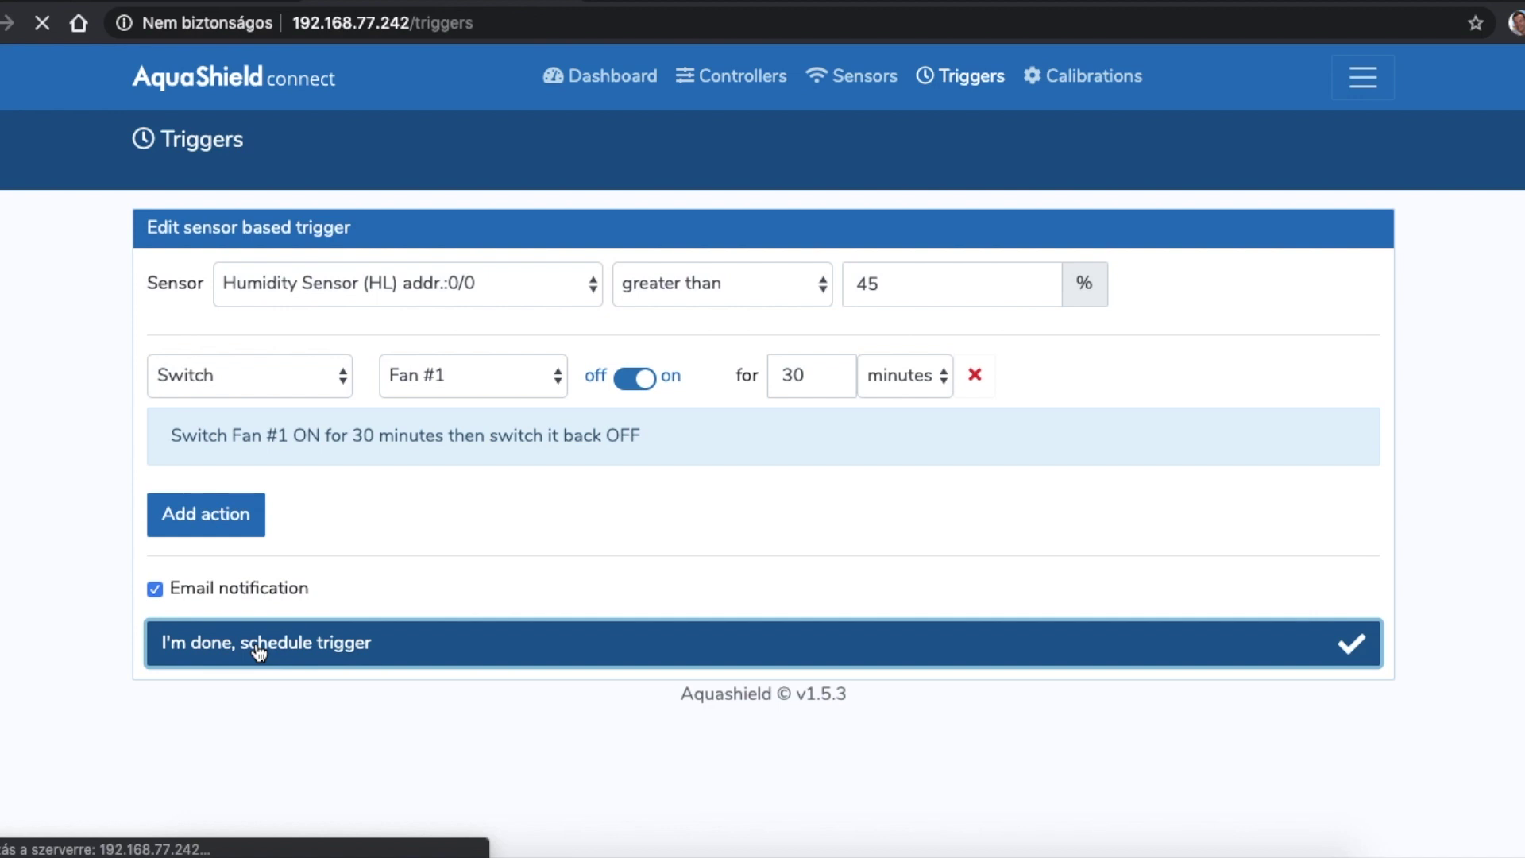
pyautogui.scroll(-3, 259, 652)
pyautogui.scroll(-2, 259, 653)
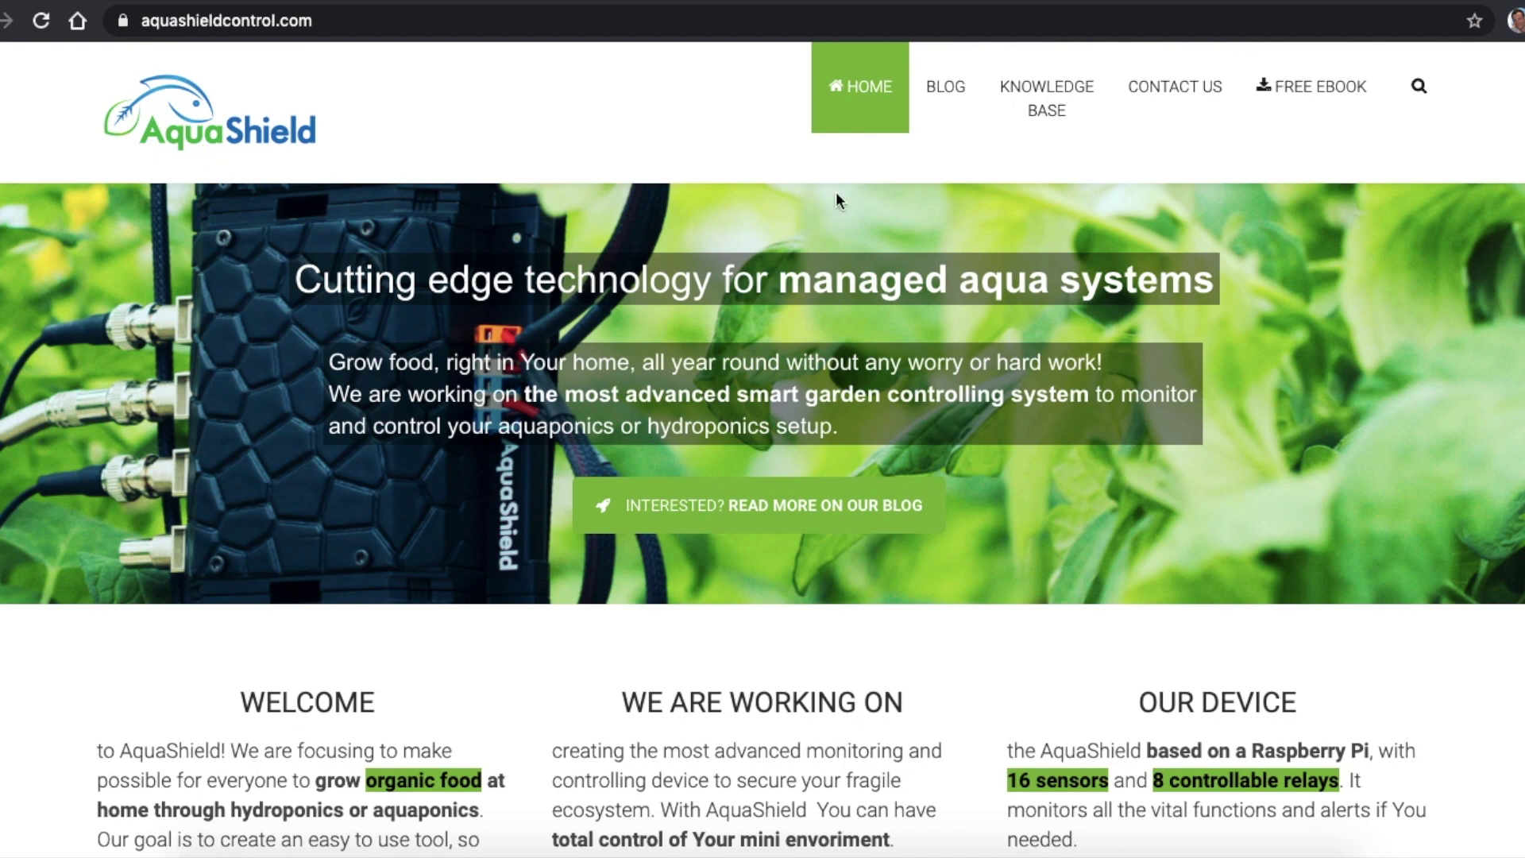
# Go to the CONTACT US page on aquashieldcontrol.com
pyautogui.click(1189, 94)
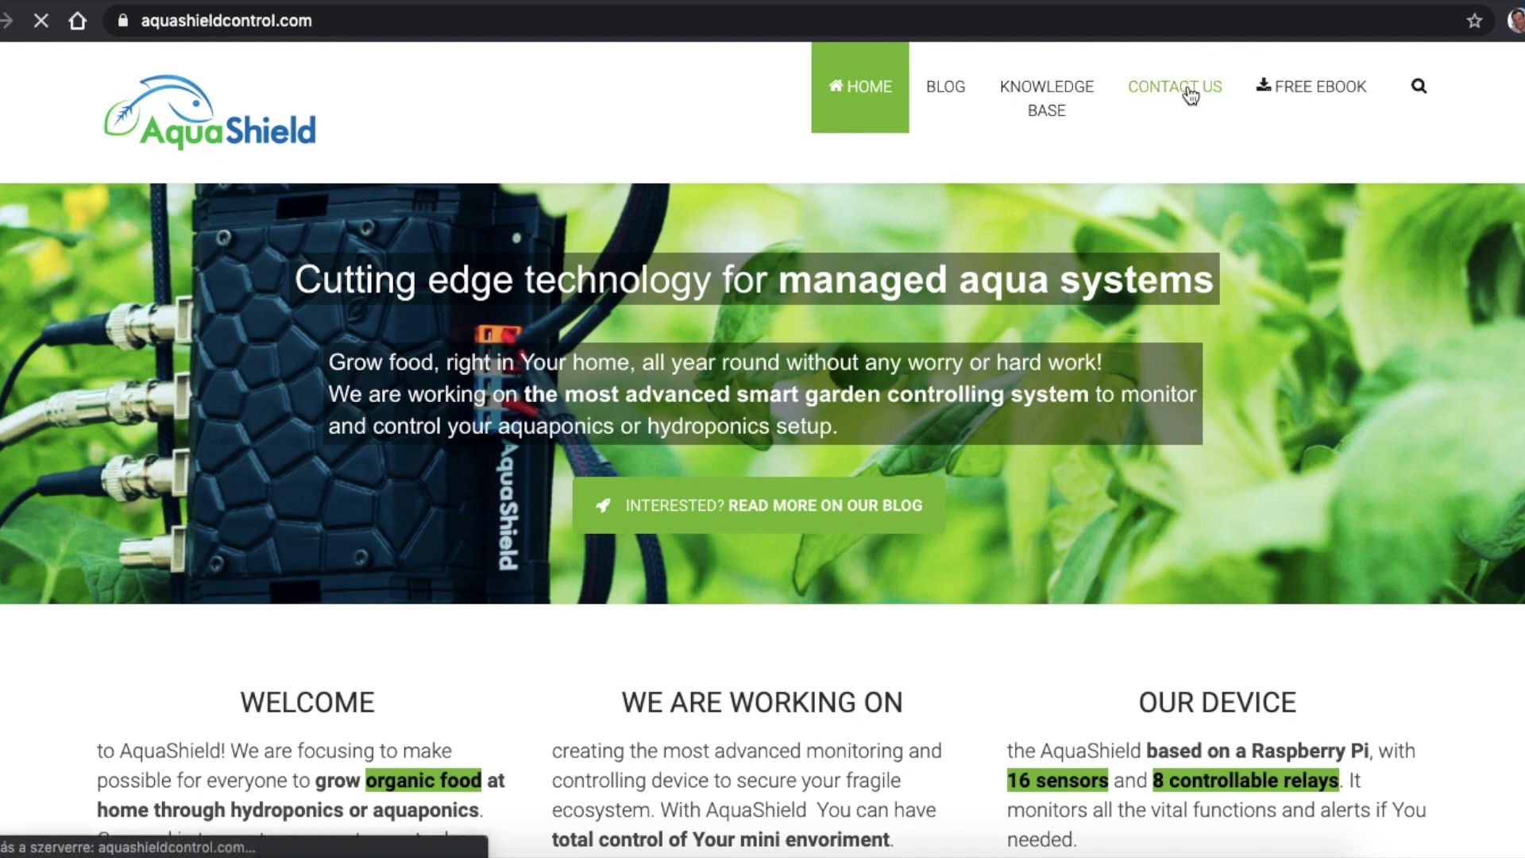